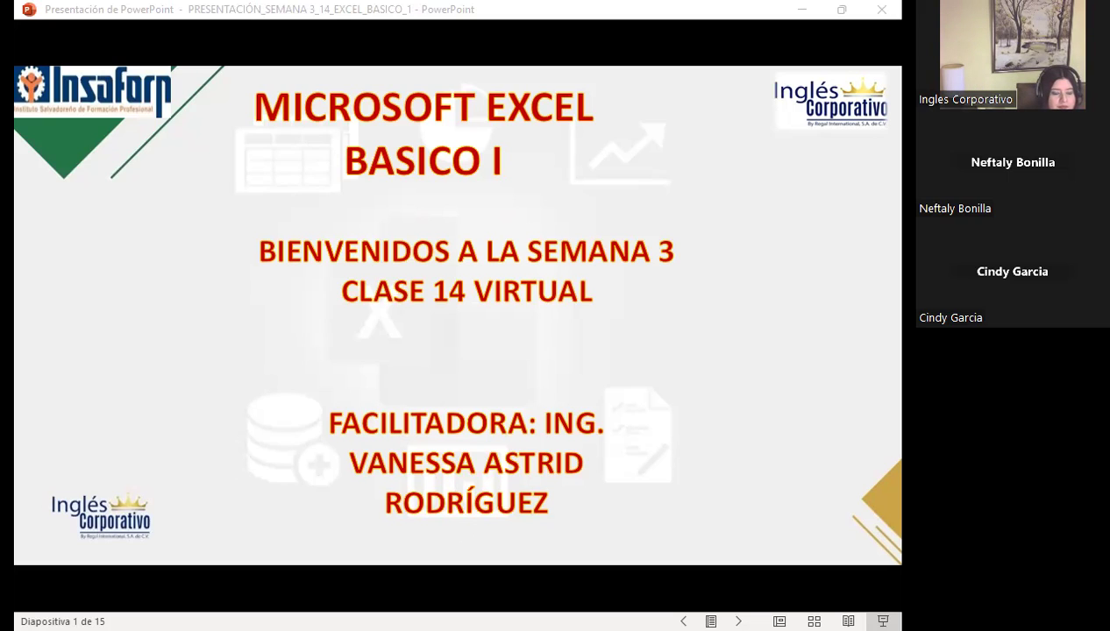
Bring up the FCO-EXCEL1 course outline showing Sección 3's 'Manipulación de bases de datos en Excel' homework.
click(487, 359)
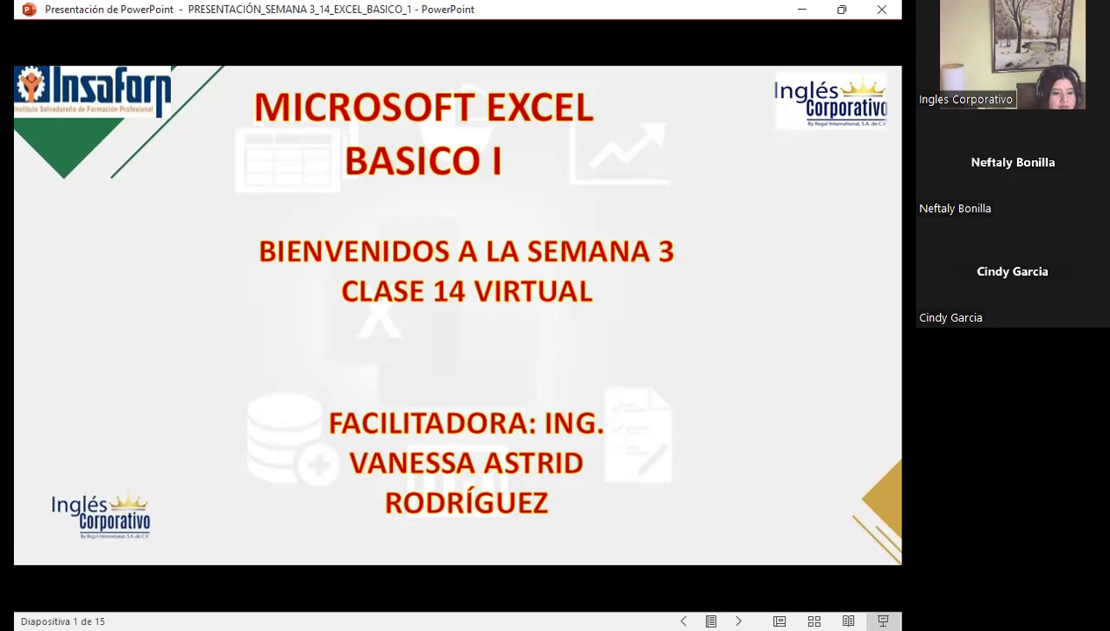
key(alt+Tab)
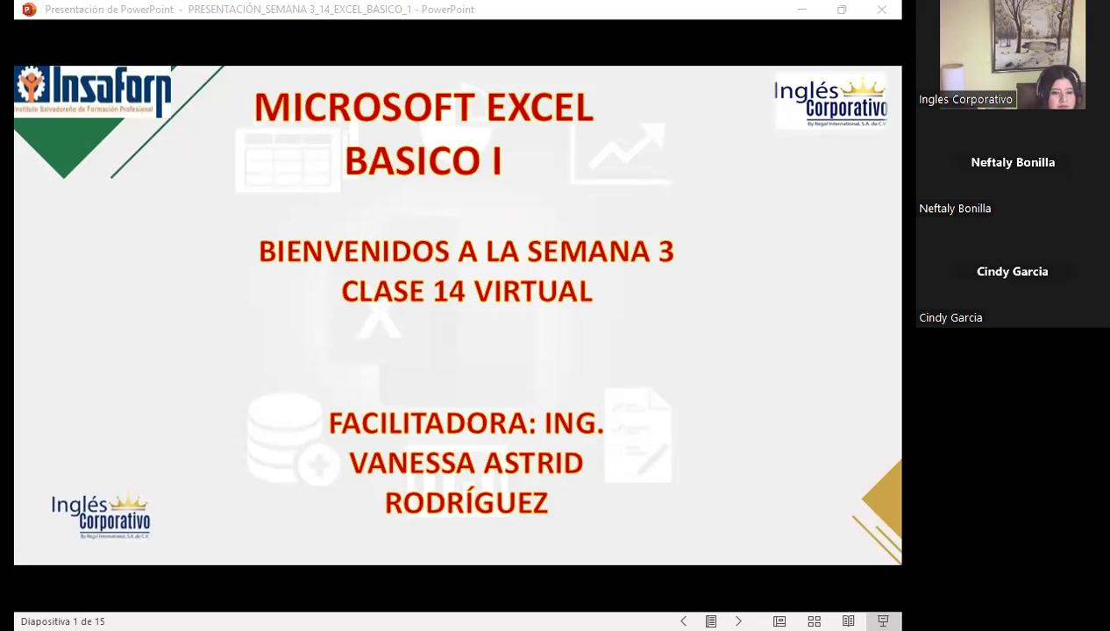
click(547, 496)
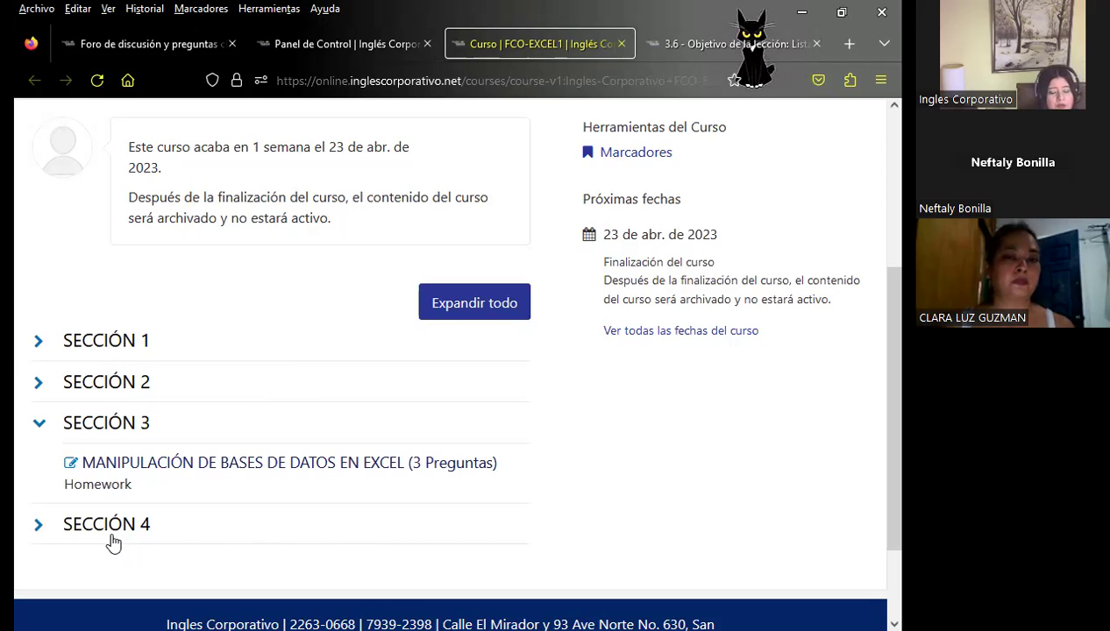
Expand Sección 4 to list its tables-and-charts homework and Examen Final, then return to the top.
click(38, 532)
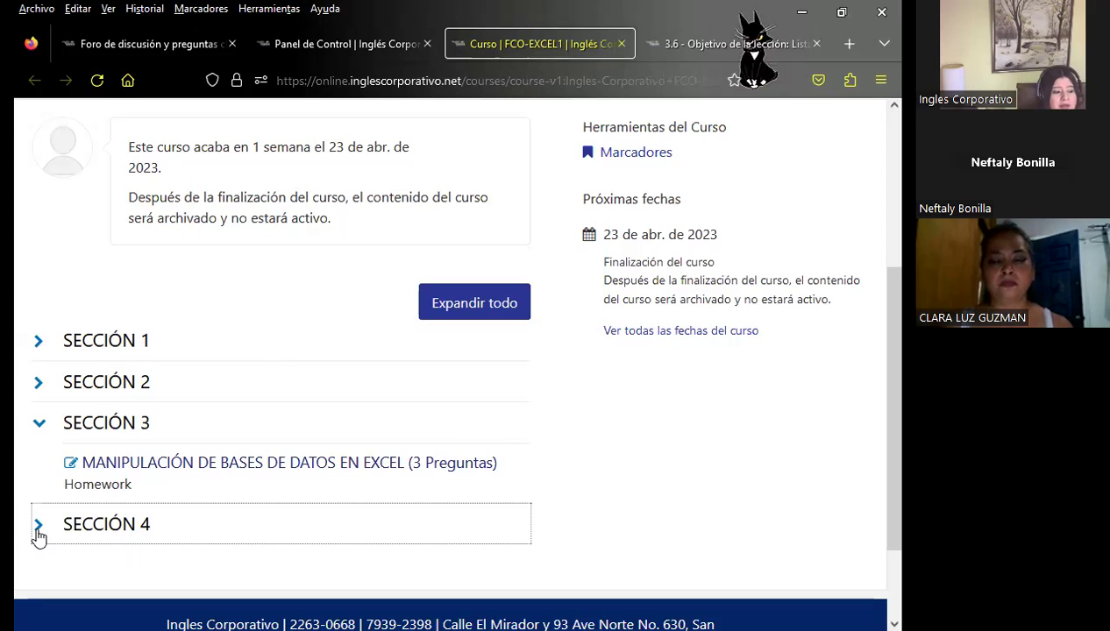
scroll(543, 521, down, 2)
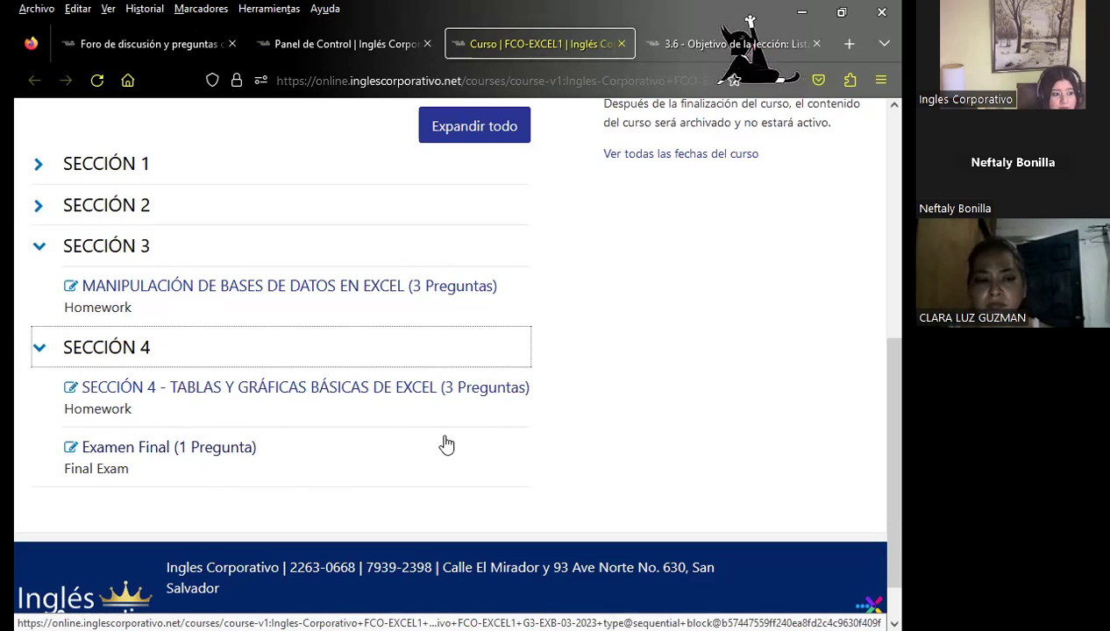
scroll(574, 449, up, 5)
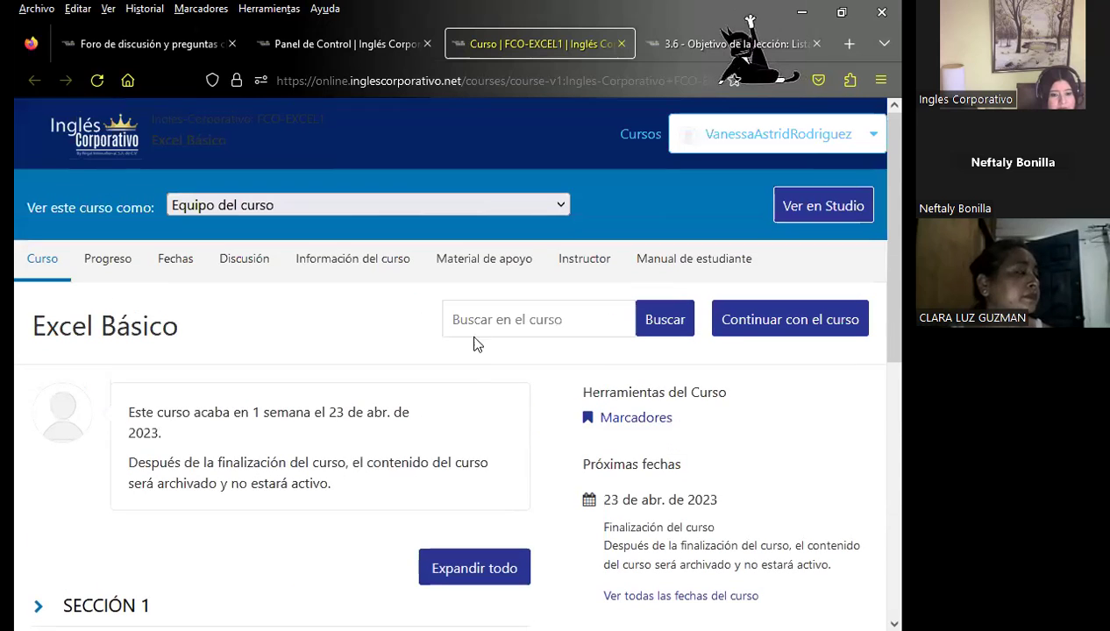
Show lesson 3.6, 'Objetivo de la lección: Lista de validación de datos'.
click(692, 53)
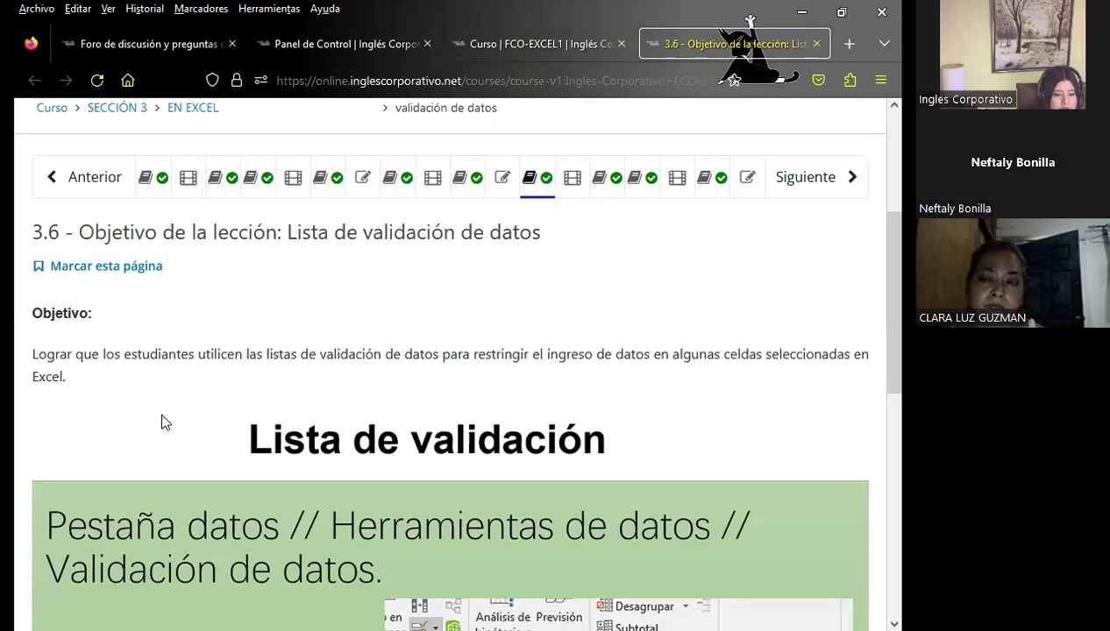
Scroll the lesson page down to the Lista de validación slide and its Validación de datos screenshot.
scroll(175, 434, down, 2)
scroll(193, 443, down, 3)
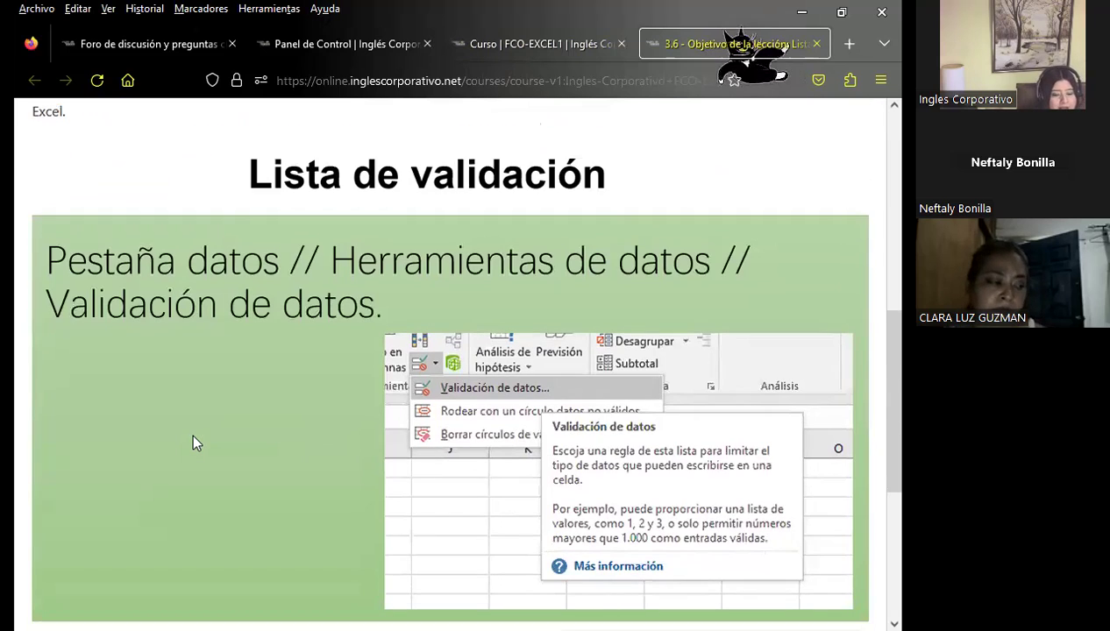
scroll(195, 441, up, 2)
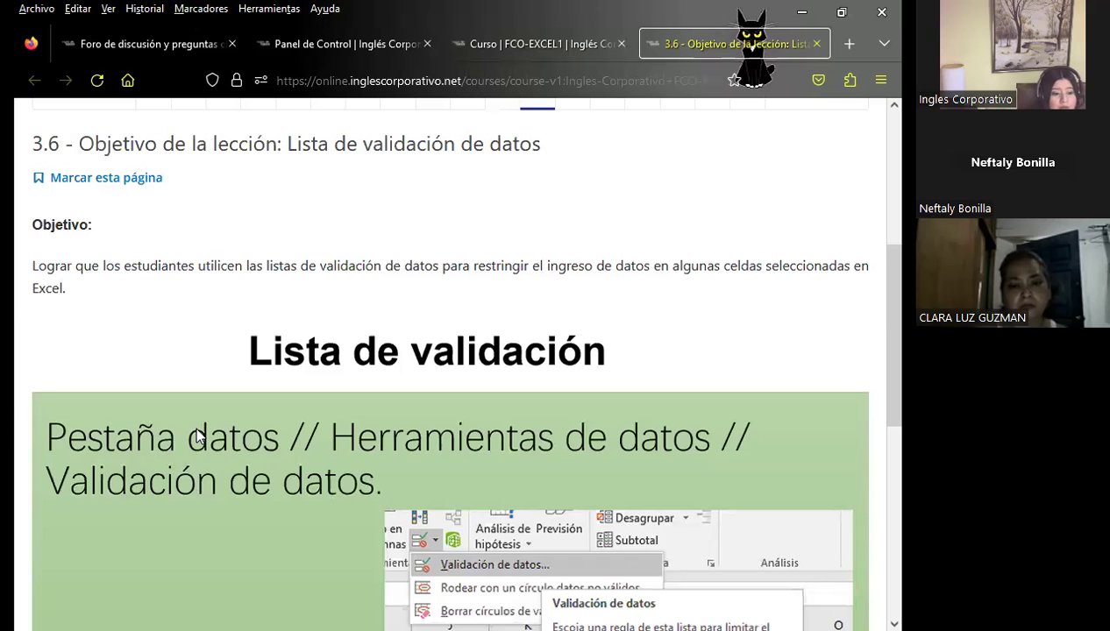
scroll(197, 436, down, 1)
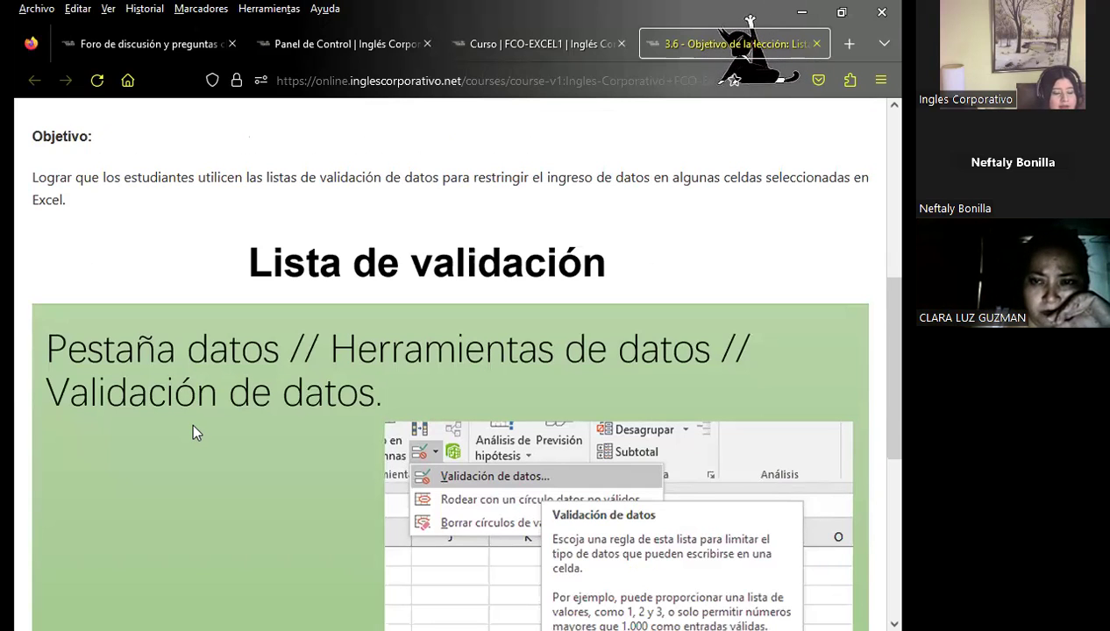
scroll(195, 430, down, 2)
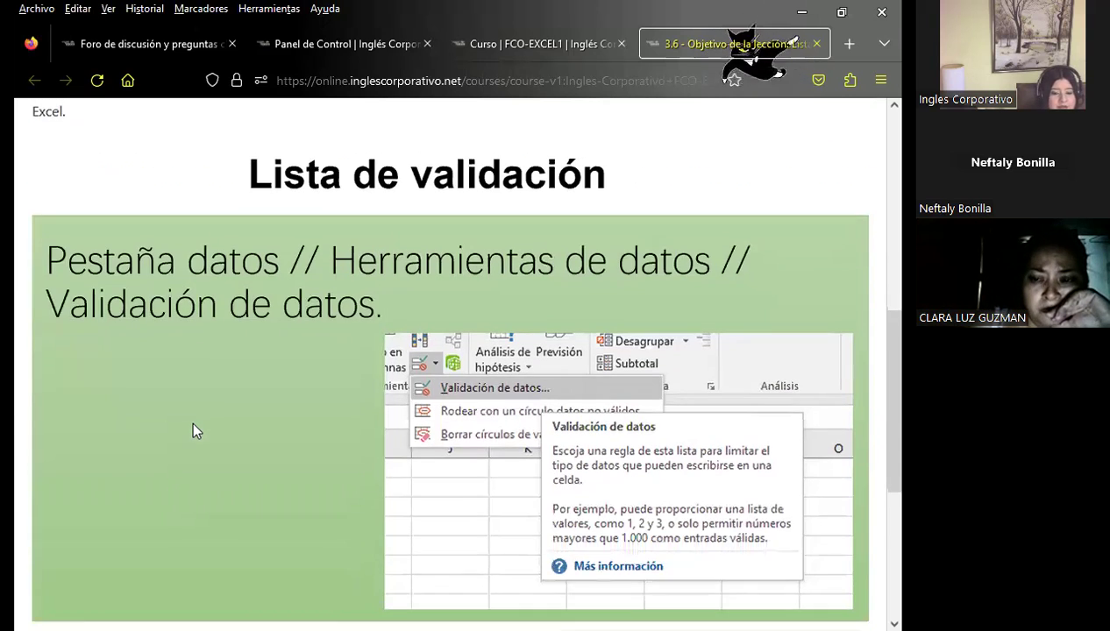
scroll(195, 426, down, 2)
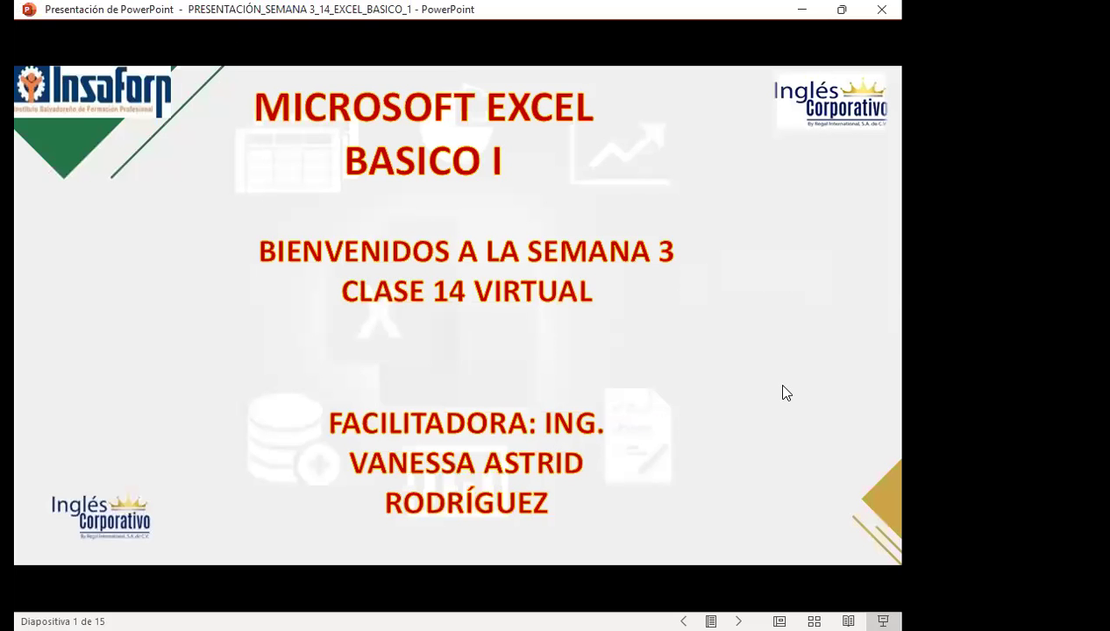
Advance the slideshow past the SESIÓN: 14 slide to the AGENDA slide.
click(787, 393)
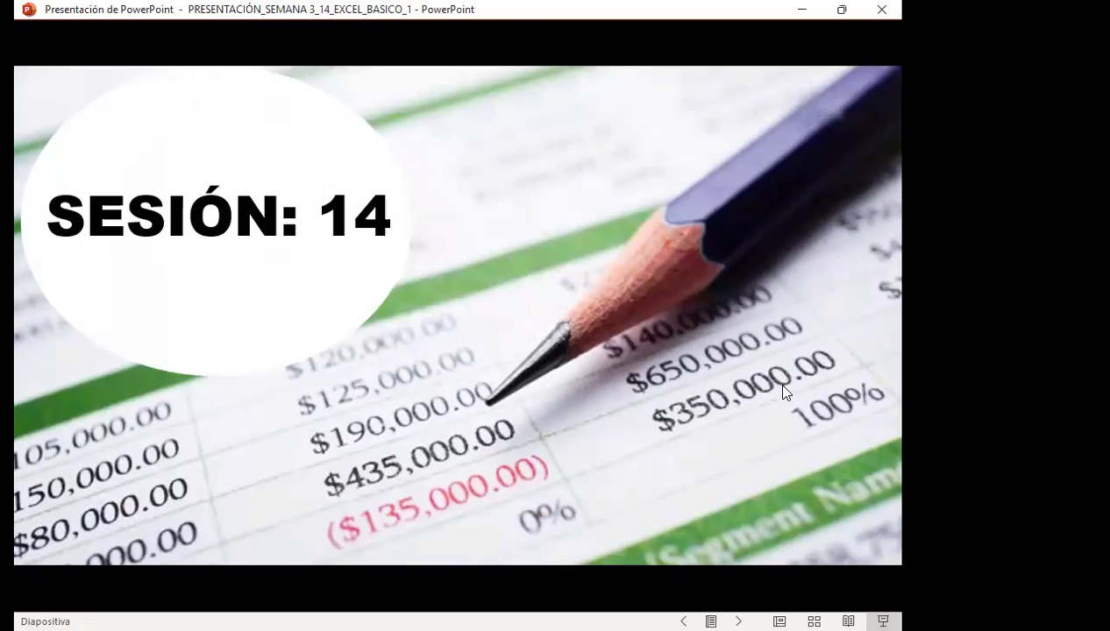
click(787, 393)
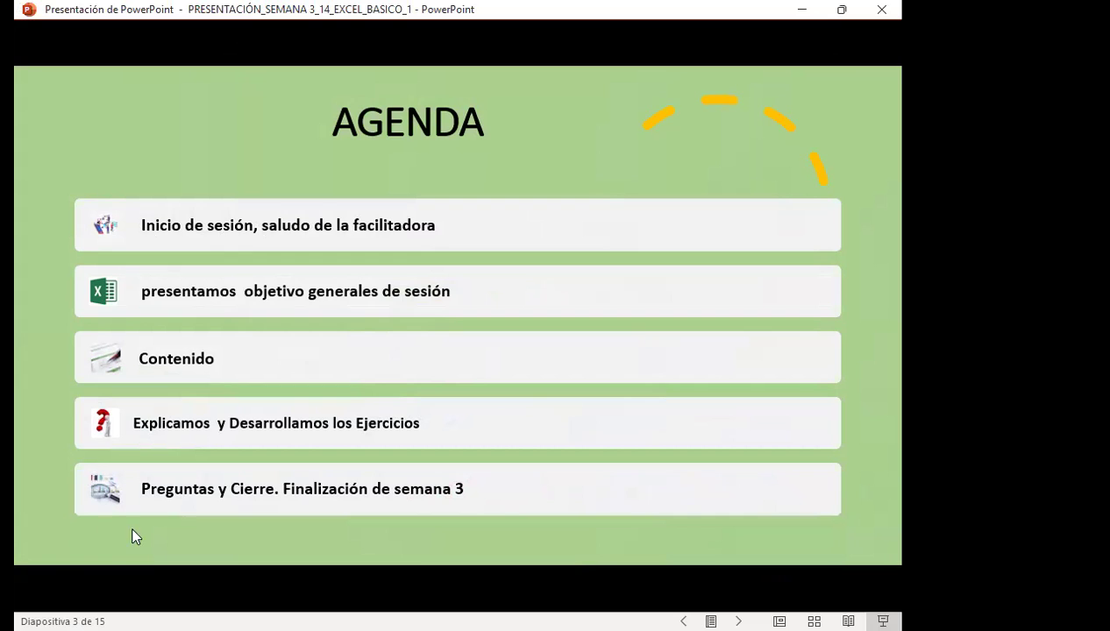
Advance the presentation to slide 4, the Objetivo General session objective.
click(248, 465)
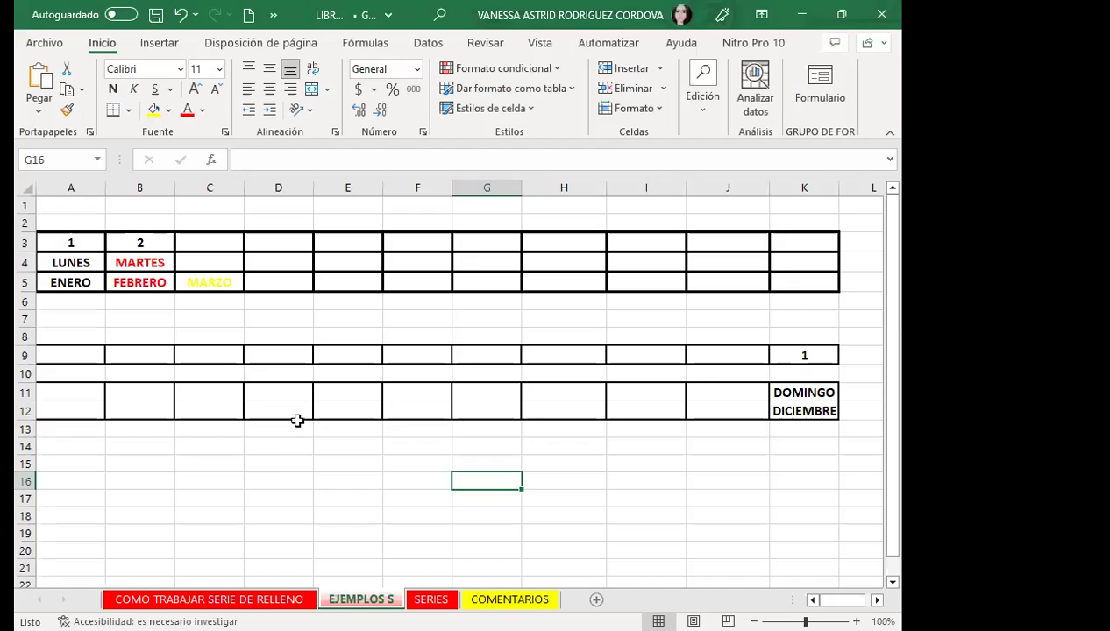
Briefly copy D14 and select a few cells, then move to the COMO TRABAJAR SERIE DE RELLENO sheet.
click(303, 445)
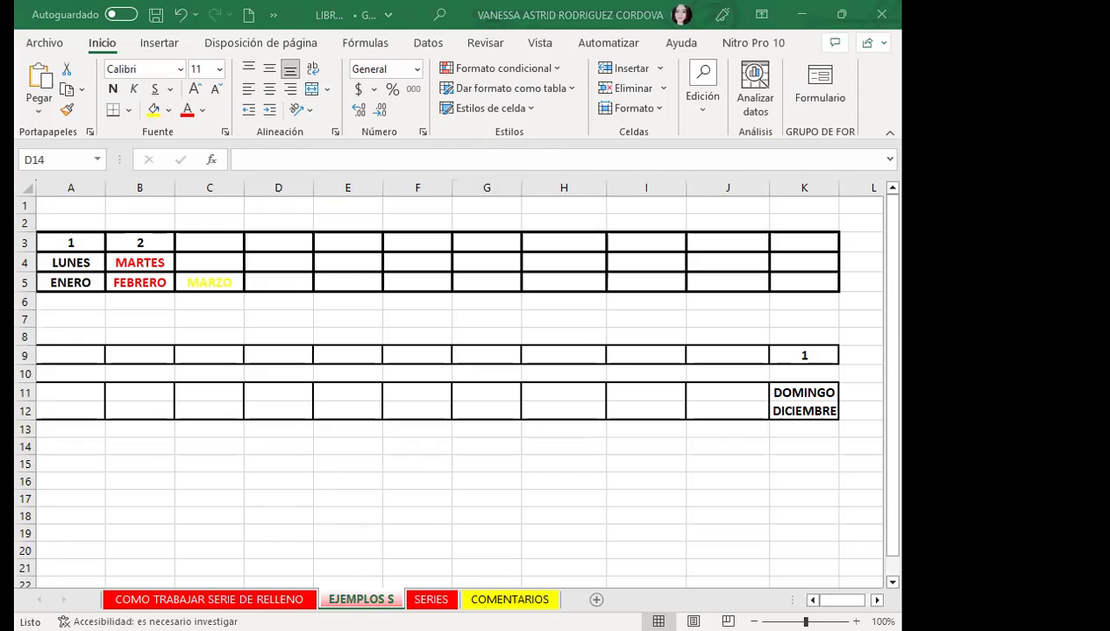
key(ctrl+c)
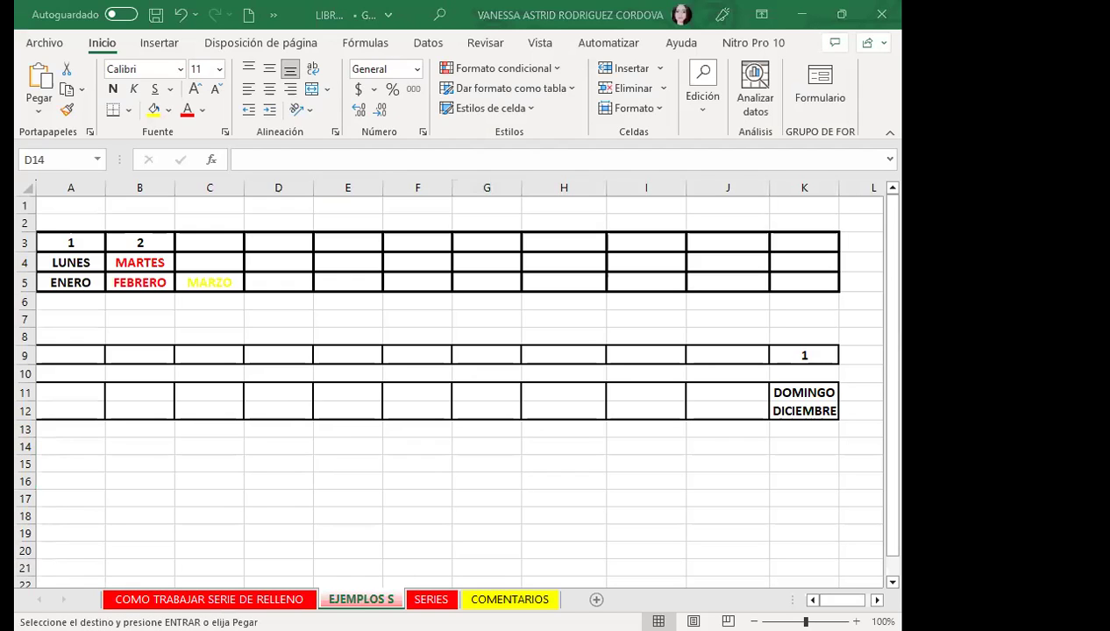
key(Escape)
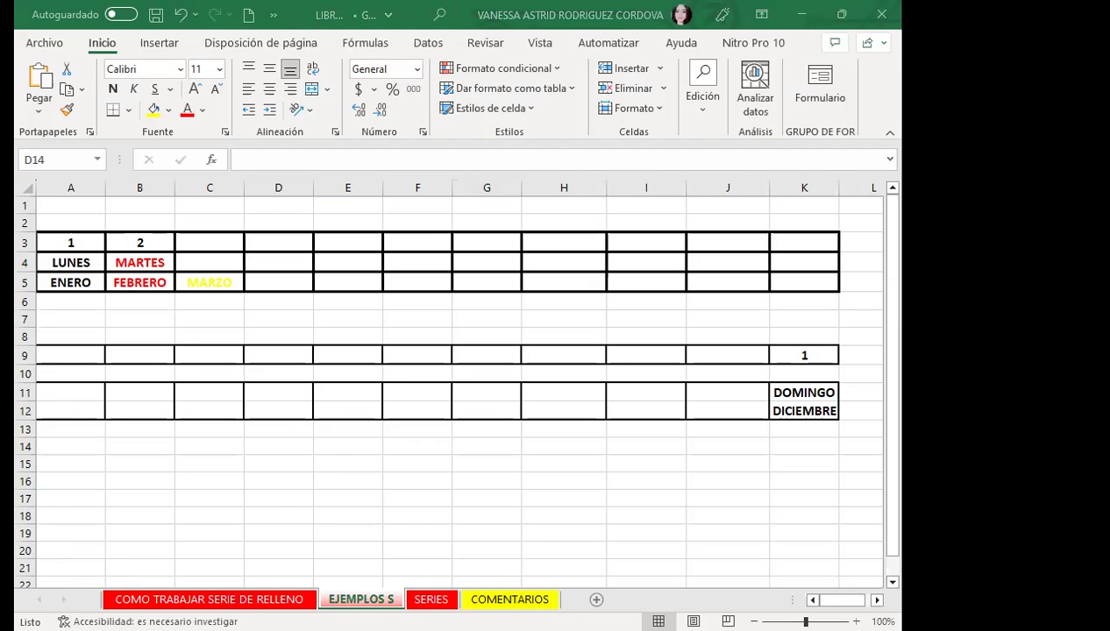
click(408, 506)
click(360, 448)
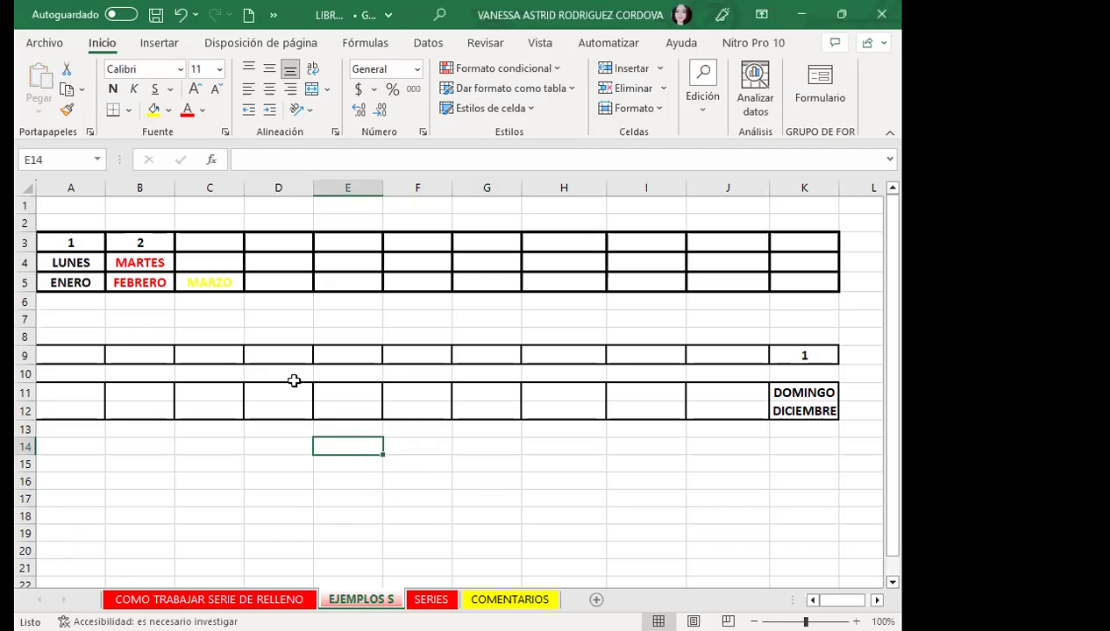
click(488, 479)
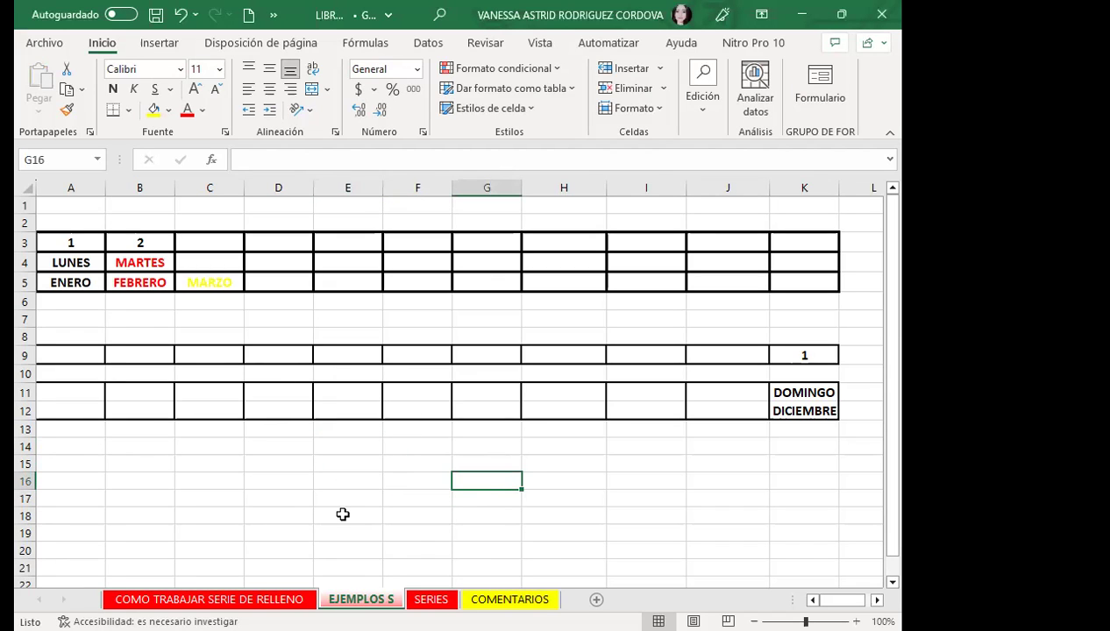
click(208, 498)
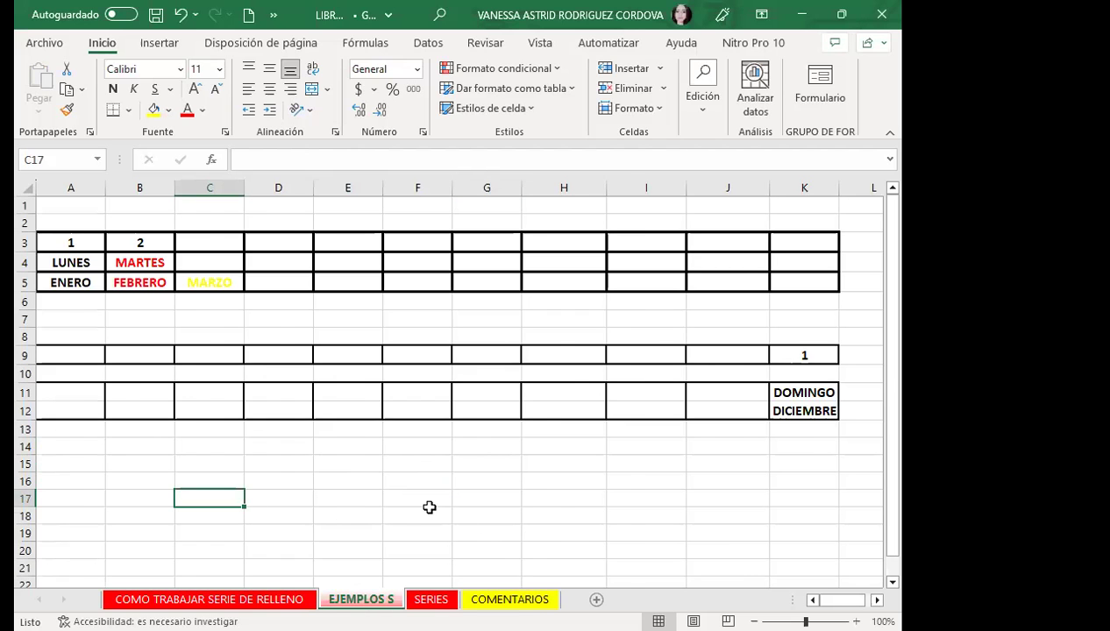
key(ctrl+Page_Up)
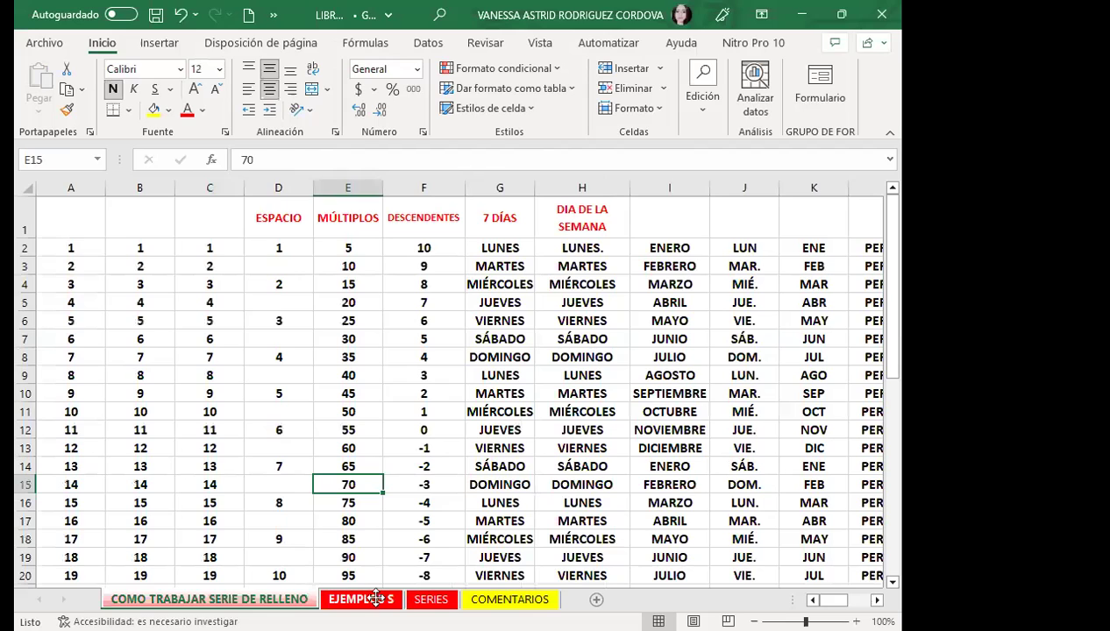
click(293, 394)
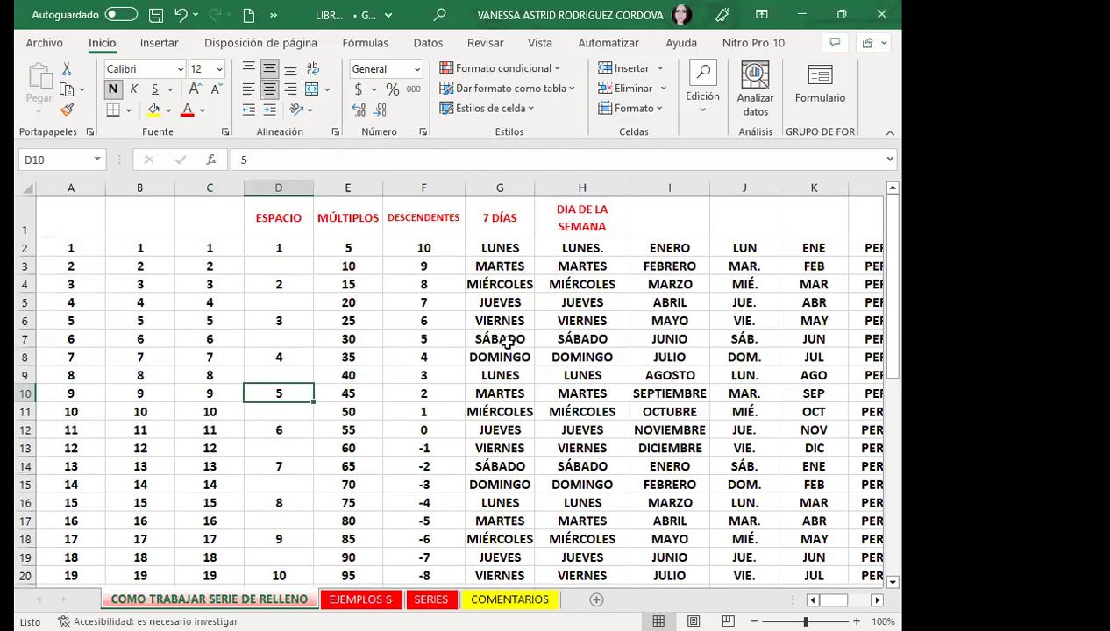
scroll(504, 336, down, 3)
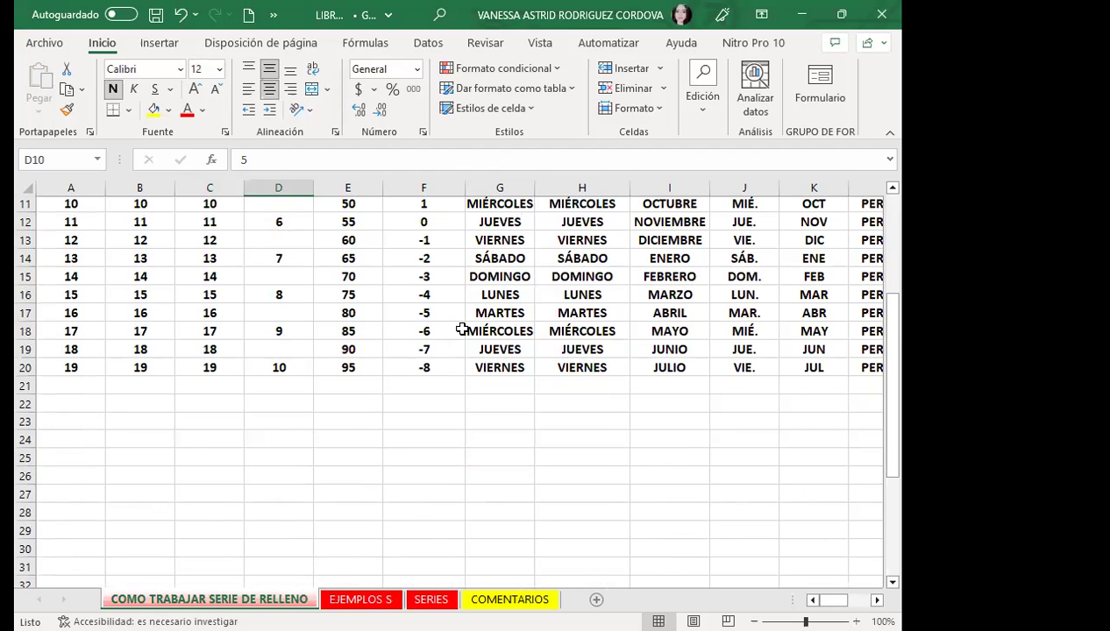
scroll(462, 328, up, 4)
click(253, 287)
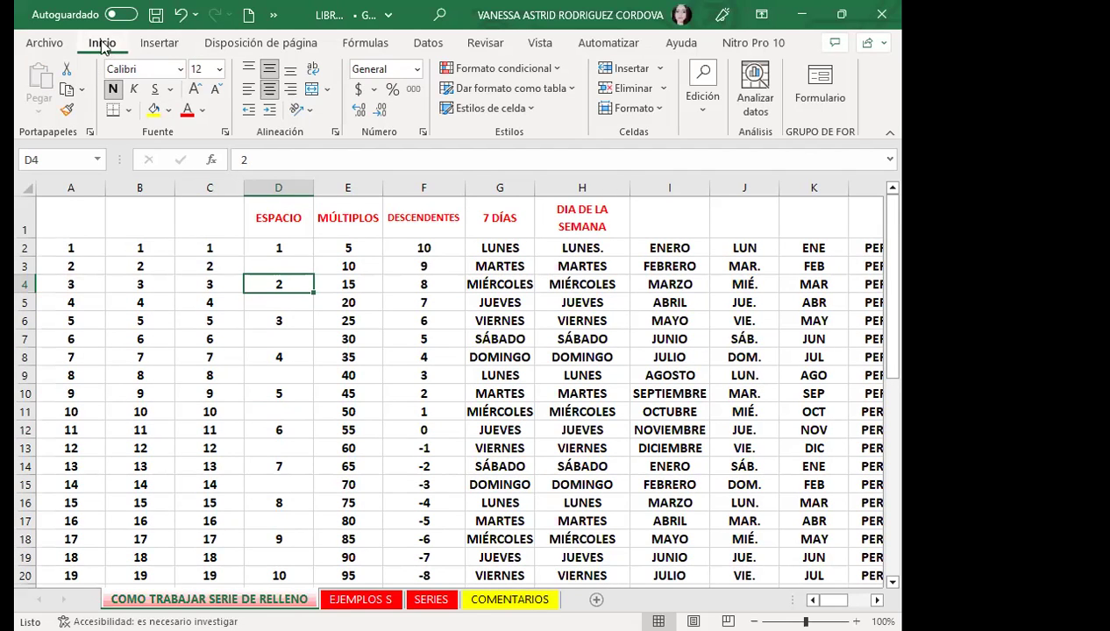
click(689, 104)
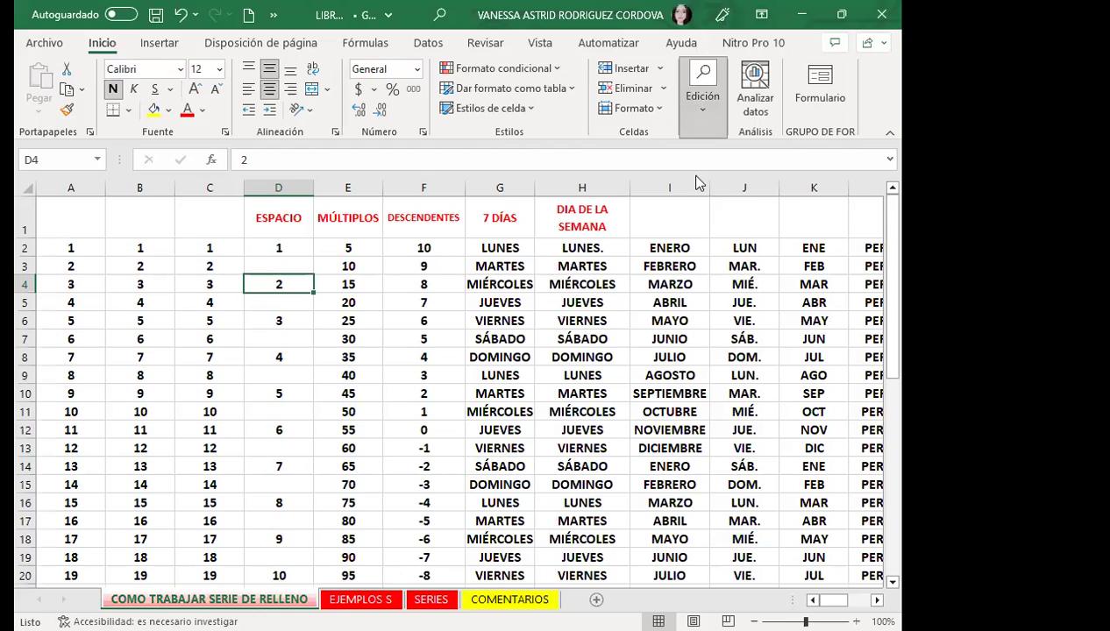
click(723, 170)
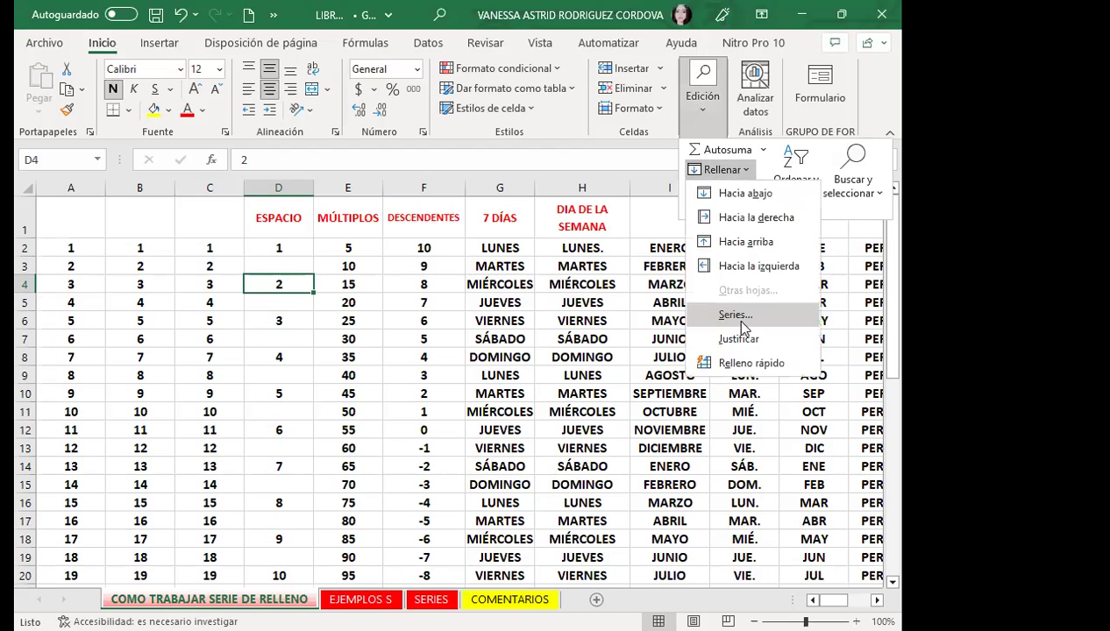
click(389, 357)
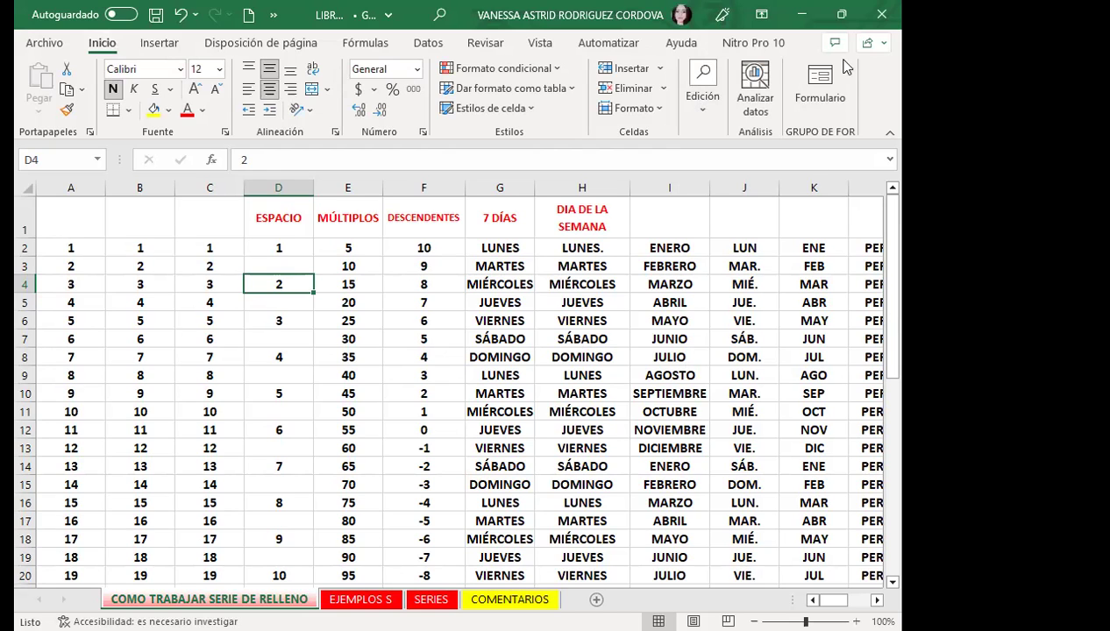
click(691, 113)
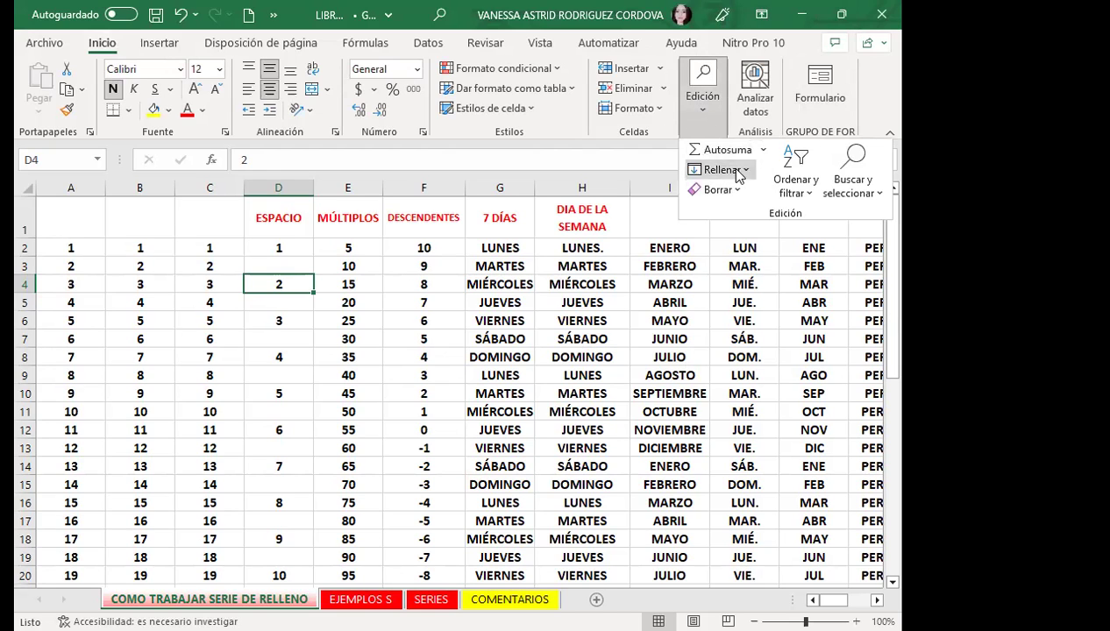
click(726, 168)
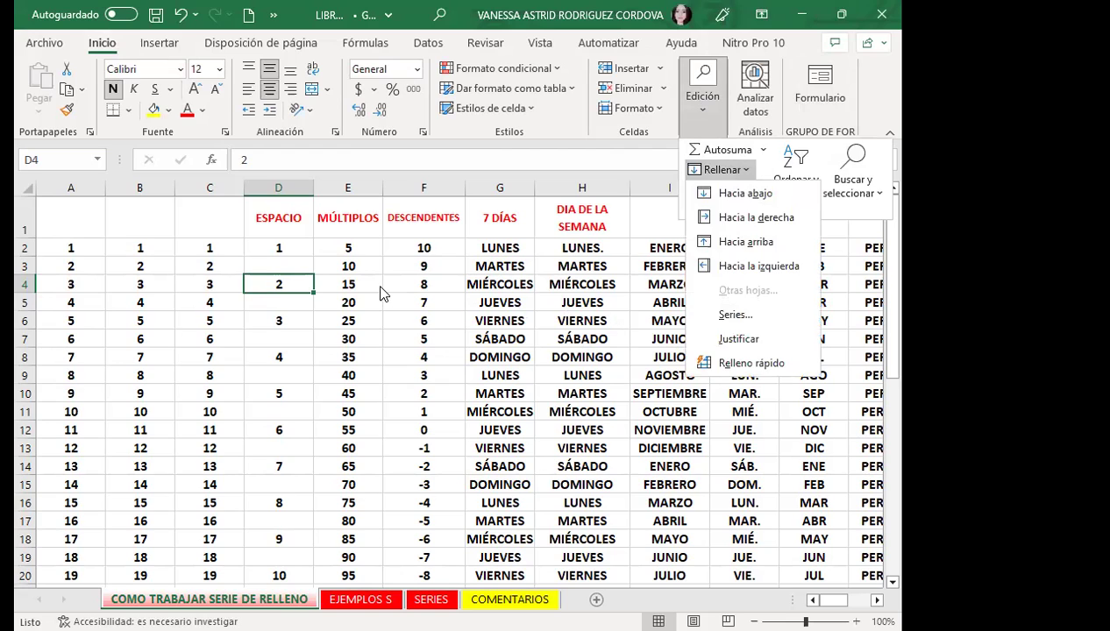
click(380, 289)
click(316, 299)
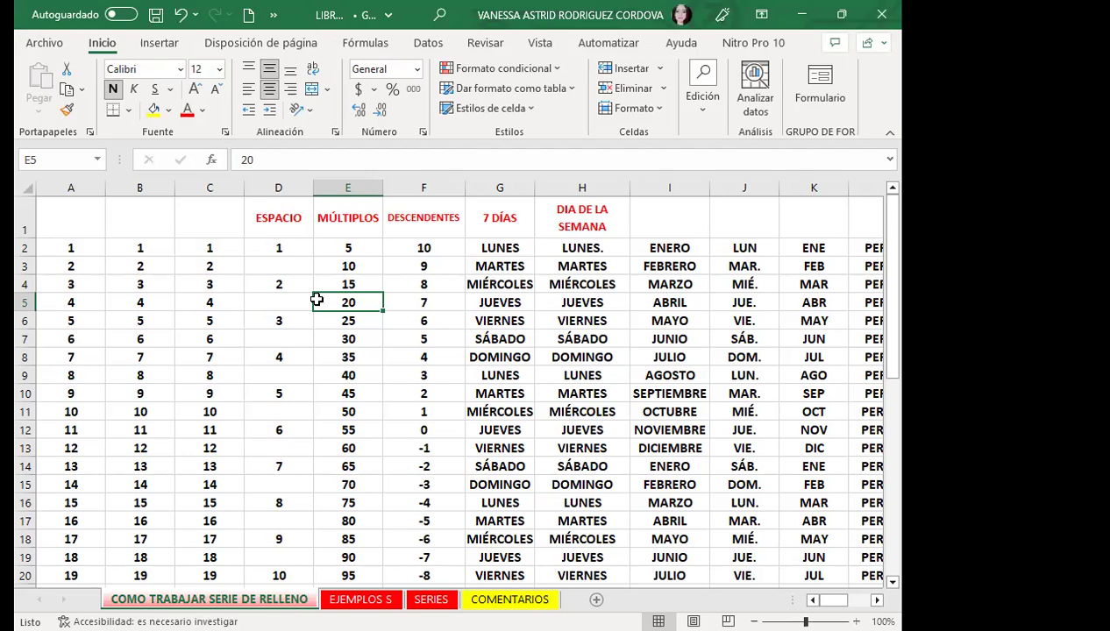
Move to A2 and extend the selection down column A to A21, then show KeyTips.
key(Left)
key(Left)
key(Left)
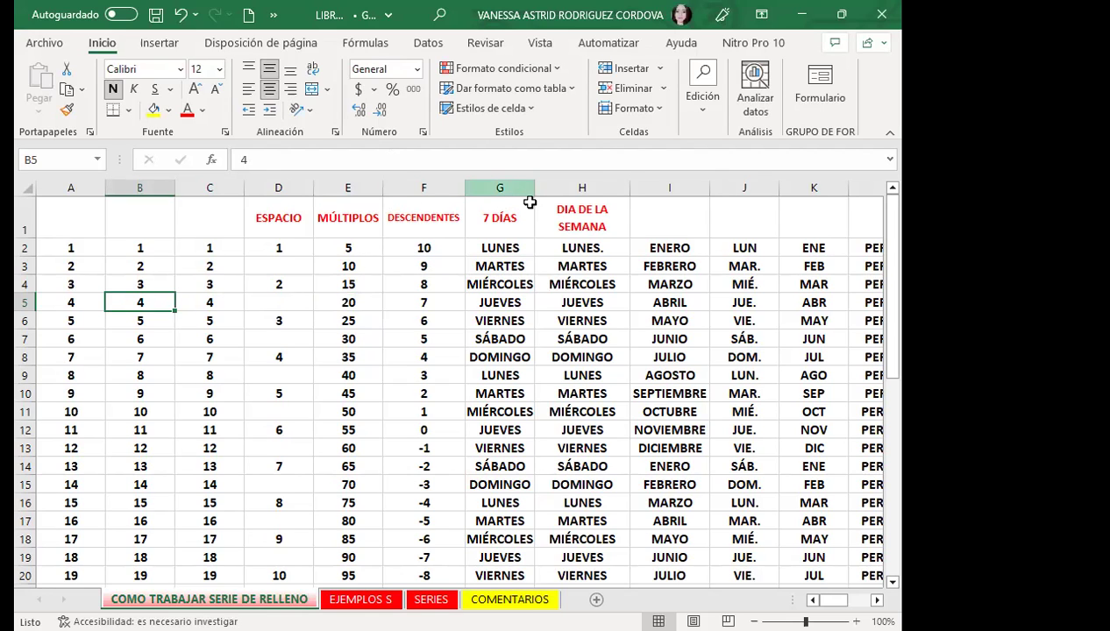
key(Left)
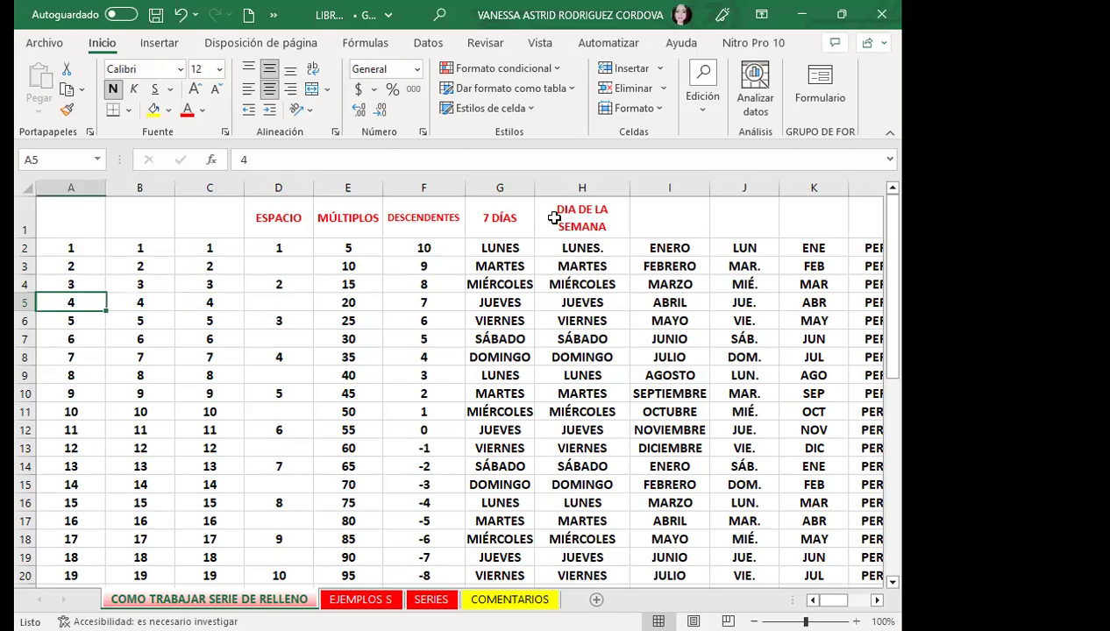
key(Up)
key(Up)
key(Up)
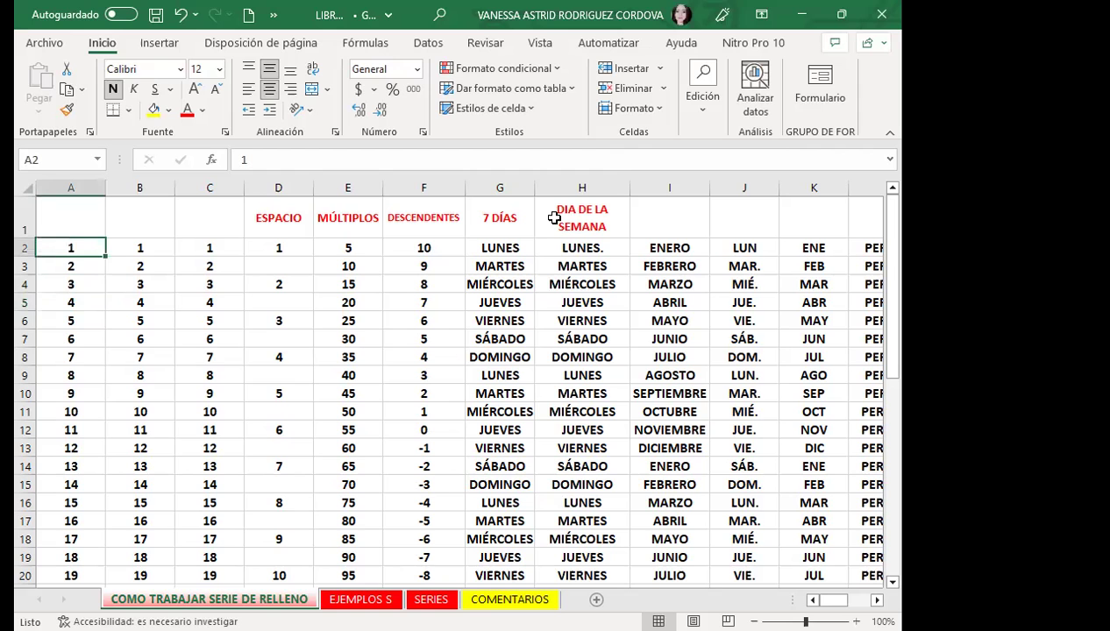
key(shift+Down)
key(shift+Down)
key(shift+Down)
key(shift+Down)
key(shift+Down)
key(shift+Down)
key(shift+Down)
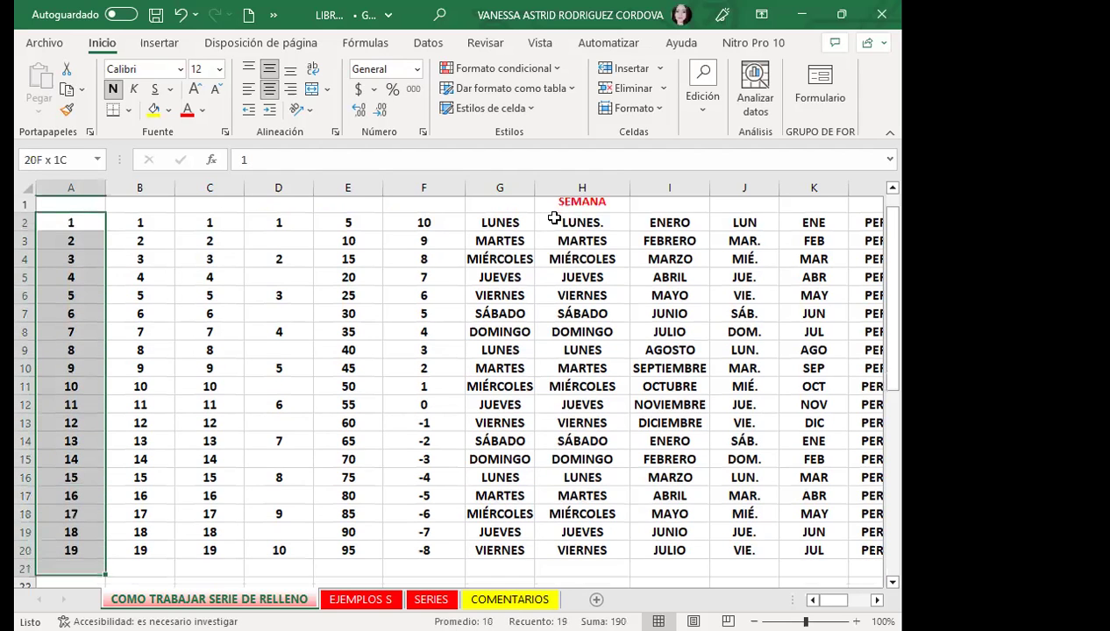
key(shift+Down)
key(shift+Down)
key(shift+Down)
key(shift+Down)
key(shift+Down)
key(shift+Down)
key(shift+Down)
key(shift+Down)
key(shift+Down)
key(shift+Down)
key(shift+Down)
key(shift+Down)
key(shift+Down)
key(shift+Down)
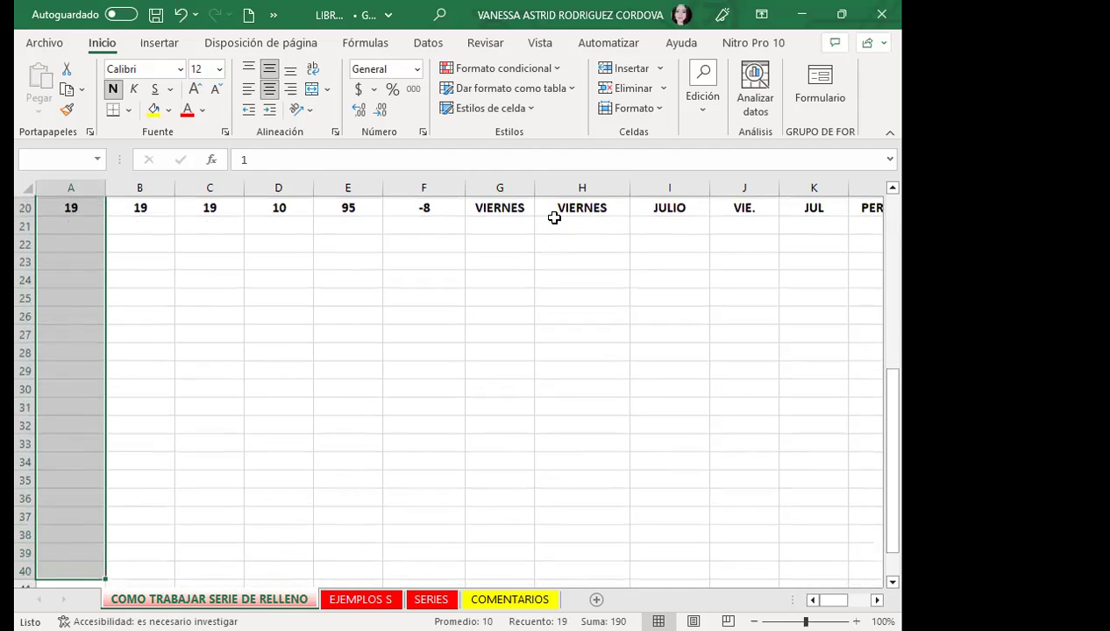
key(alt)
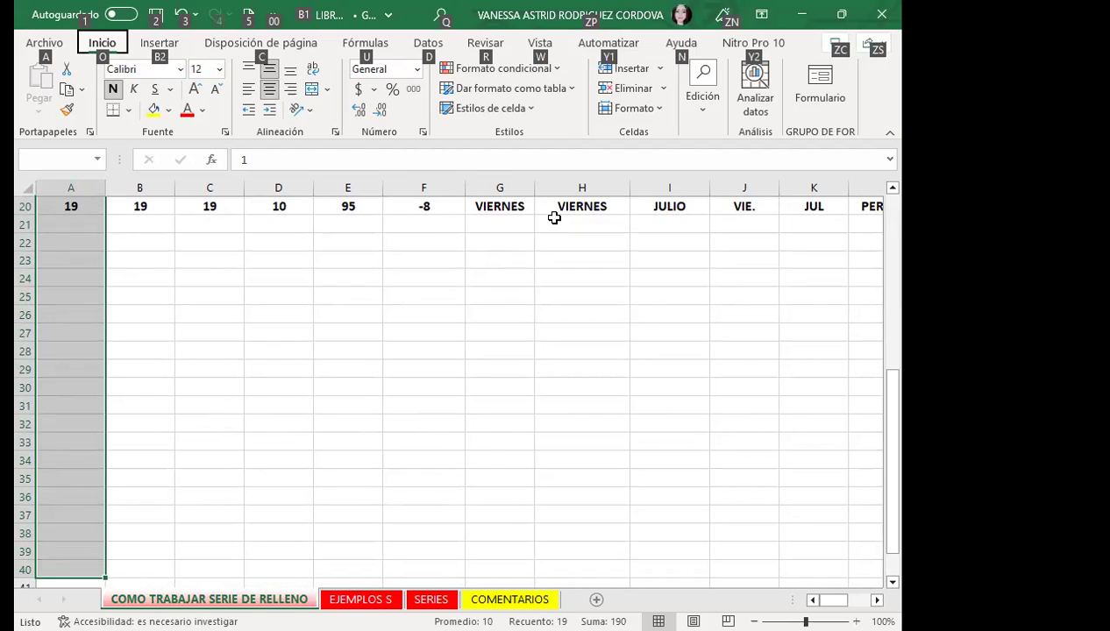
Open the Series dialog (Inicio > Edición > Rellenar > Series) for the column A numbers.
key(o)
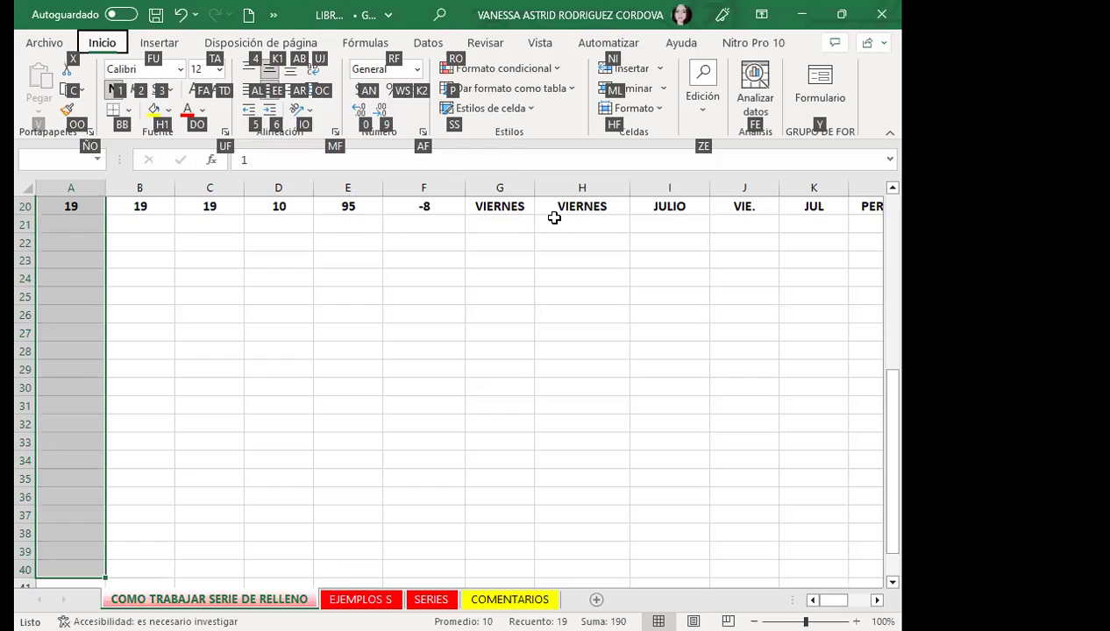
key(Escape)
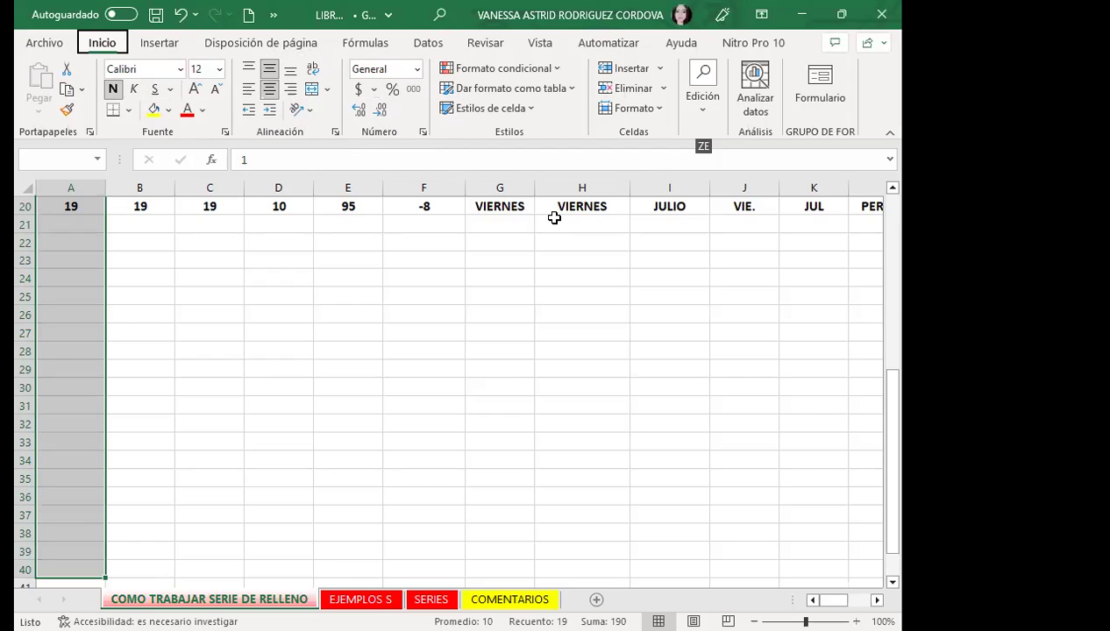
key(e)
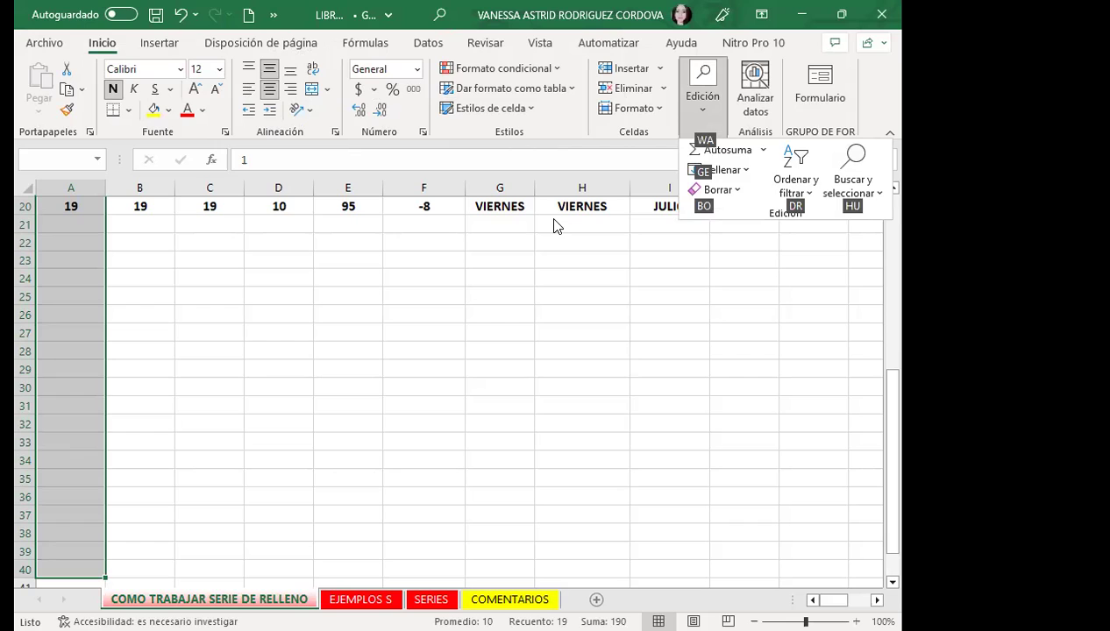
key(g)
key(e)
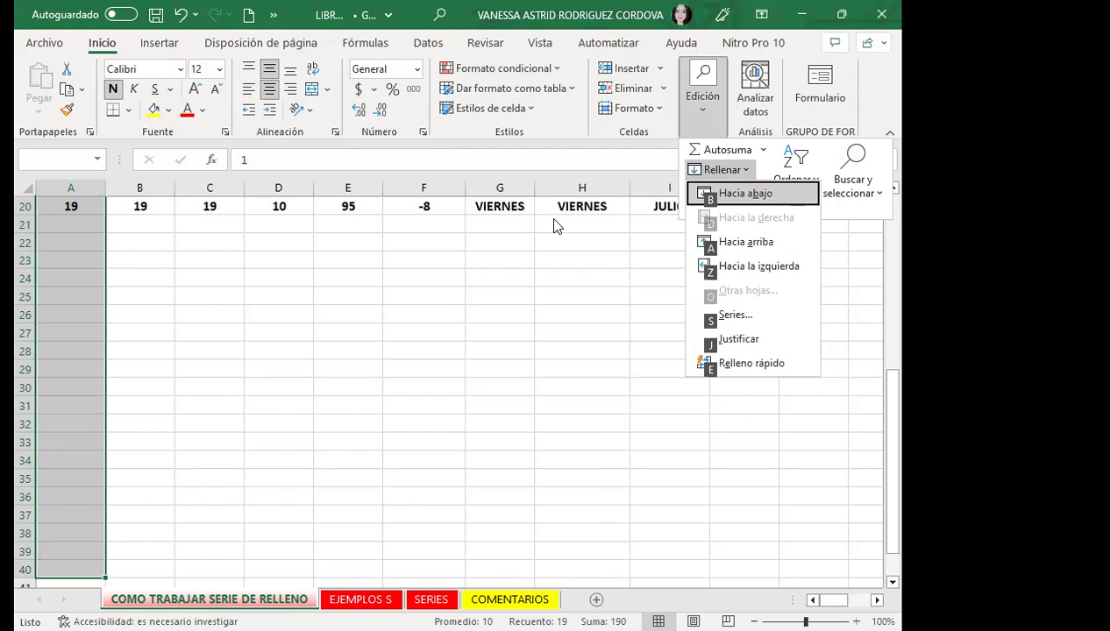
key(s)
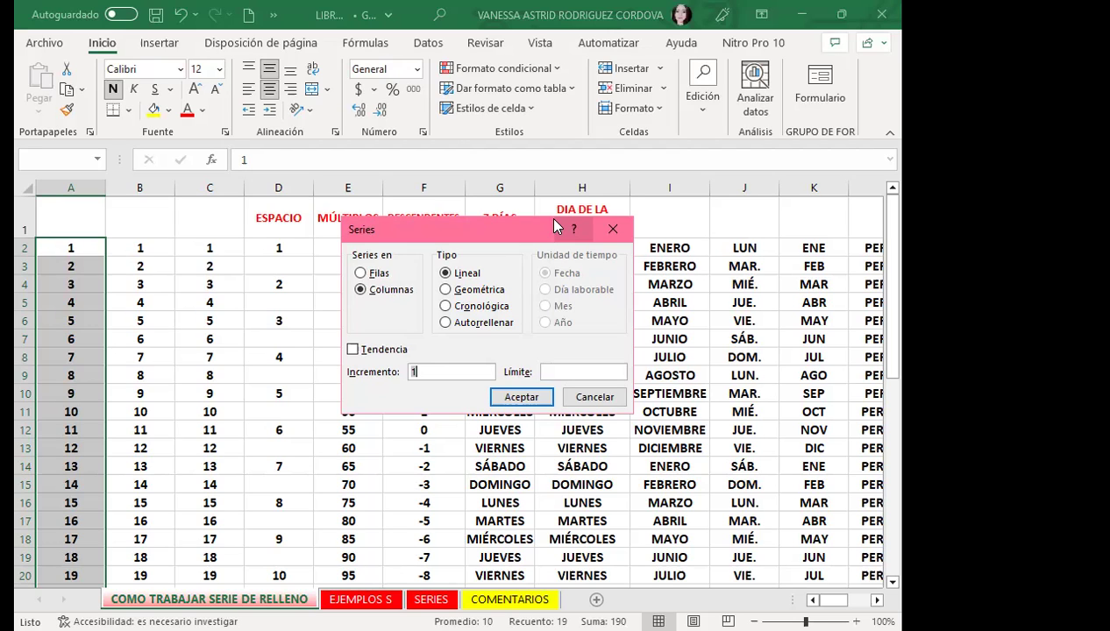
Set the series limit to 500 and fill column A, which now reaches 39 at row 40.
key(Tab)
text(500)
key(Return)
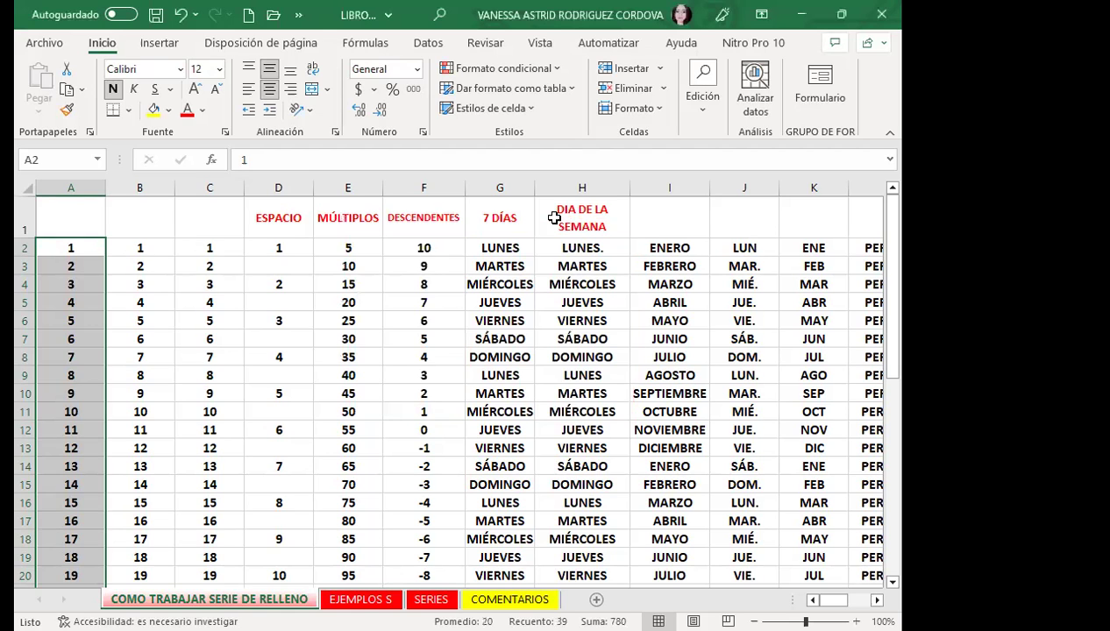
key(Down)
key(Down)
key(Down)
key(Down)
key(Down)
key(Down)
key(Down)
key(Down)
key(Down)
key(Down)
key(Down)
key(Down)
key(Down)
key(Up)
key(Up)
key(Up)
key(Up)
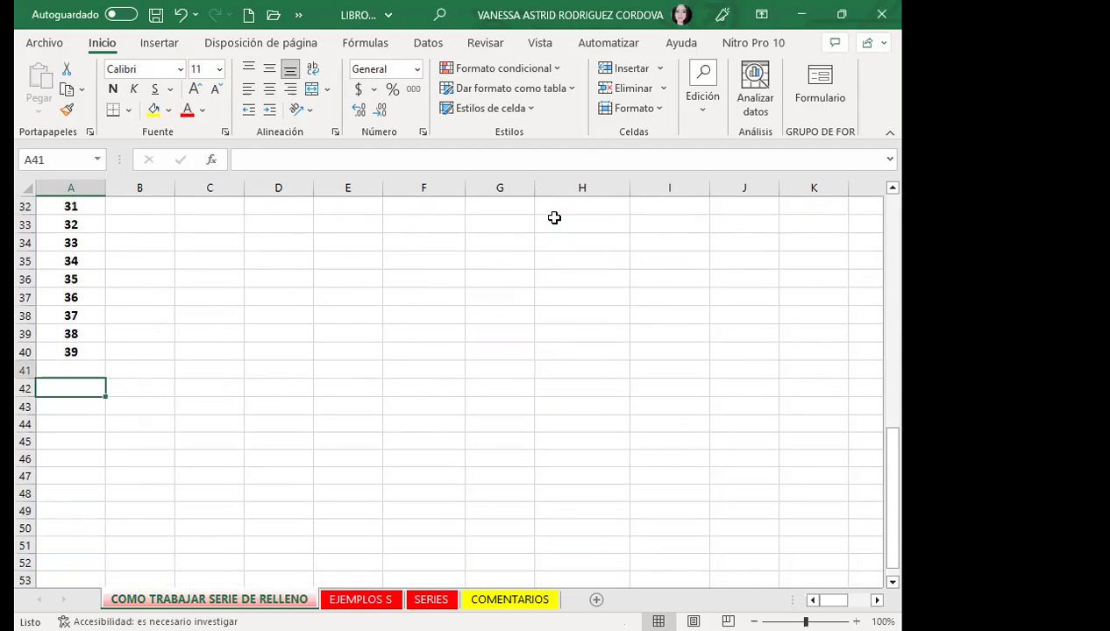
key(Up)
key(Up)
key(Up)
key(Down)
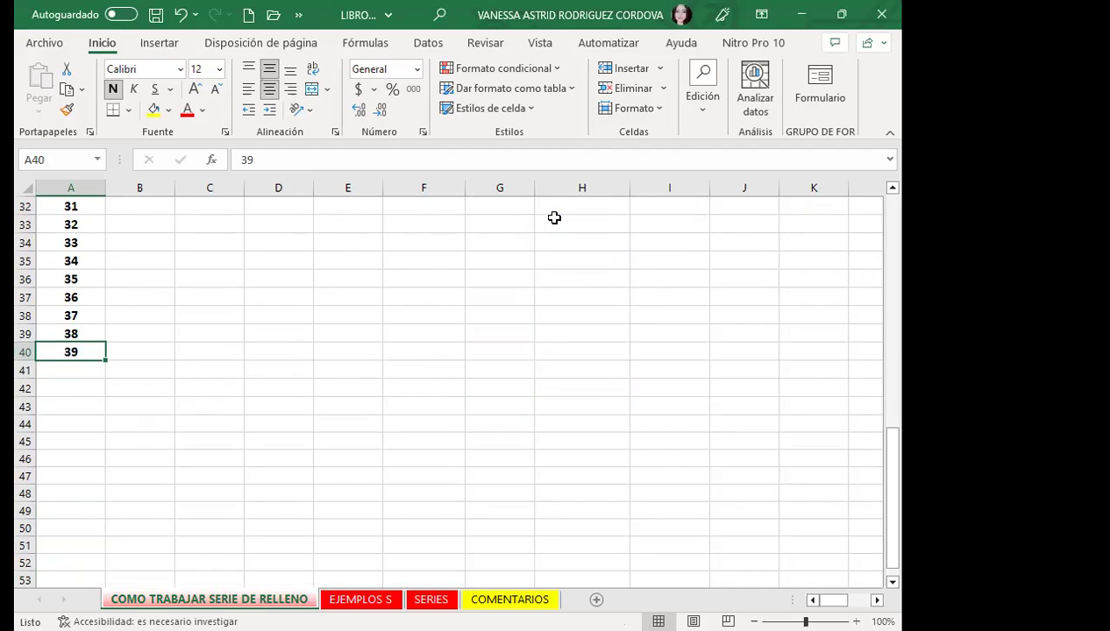
key(Up)
key(Up)
key(Up)
key(Up)
key(Up)
key(Up)
key(Up)
key(Up)
key(Up)
key(Up)
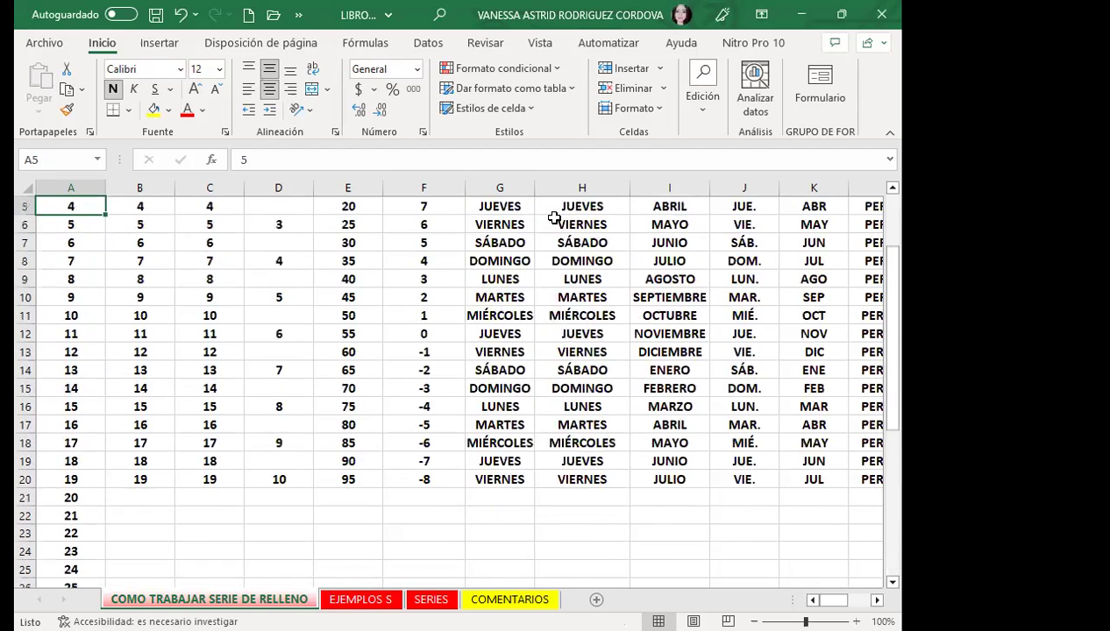
key(Up)
key(Up)
key(Up)
key(Down)
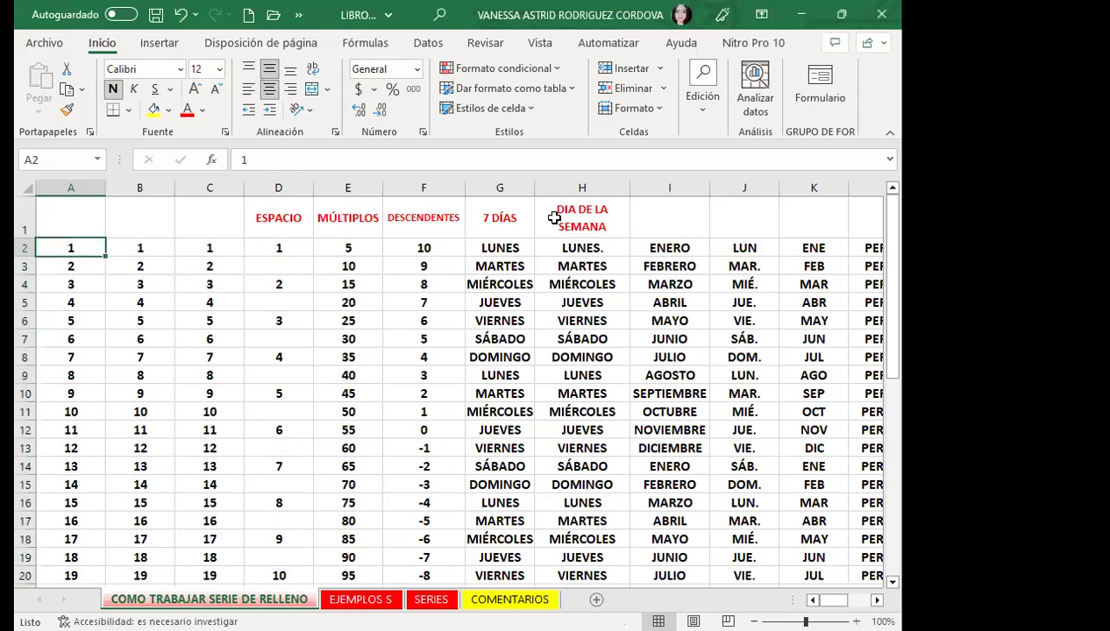
key(Right)
key(Right)
key(Right)
key(Right)
key(Right)
key(Right)
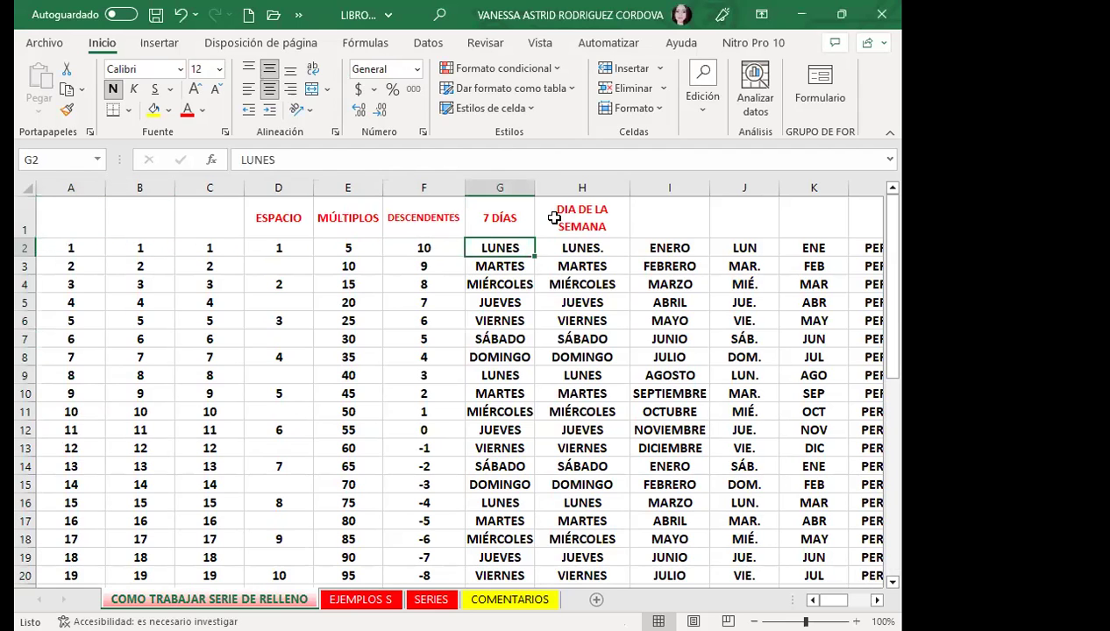
key(ctrl+Down)
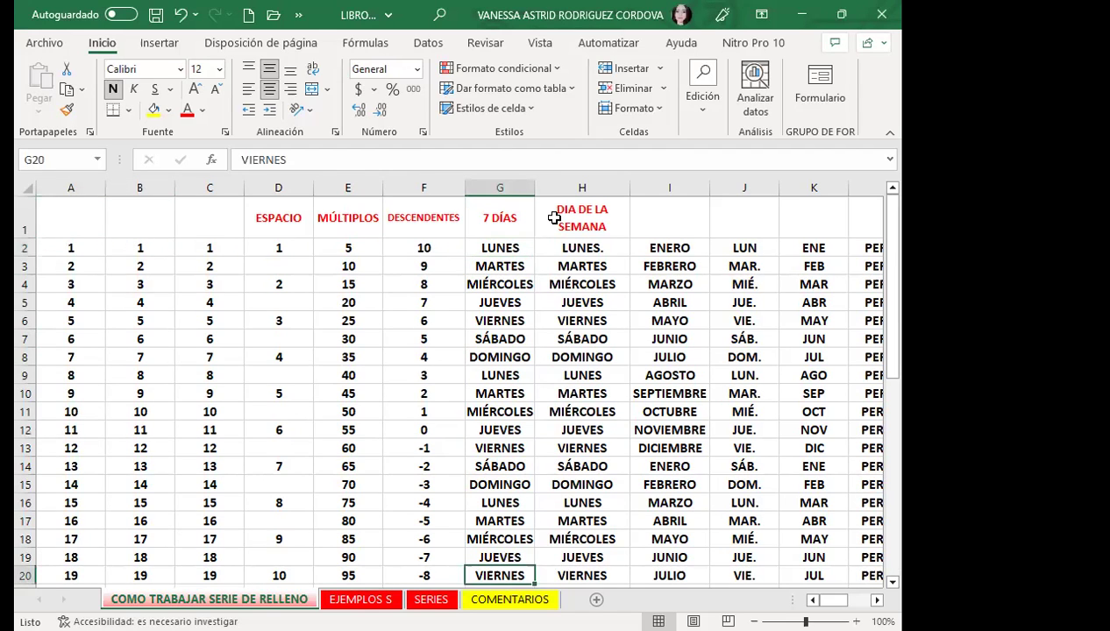
key(ctrl+Down)
key(Up)
key(Up)
key(Up)
key(Up)
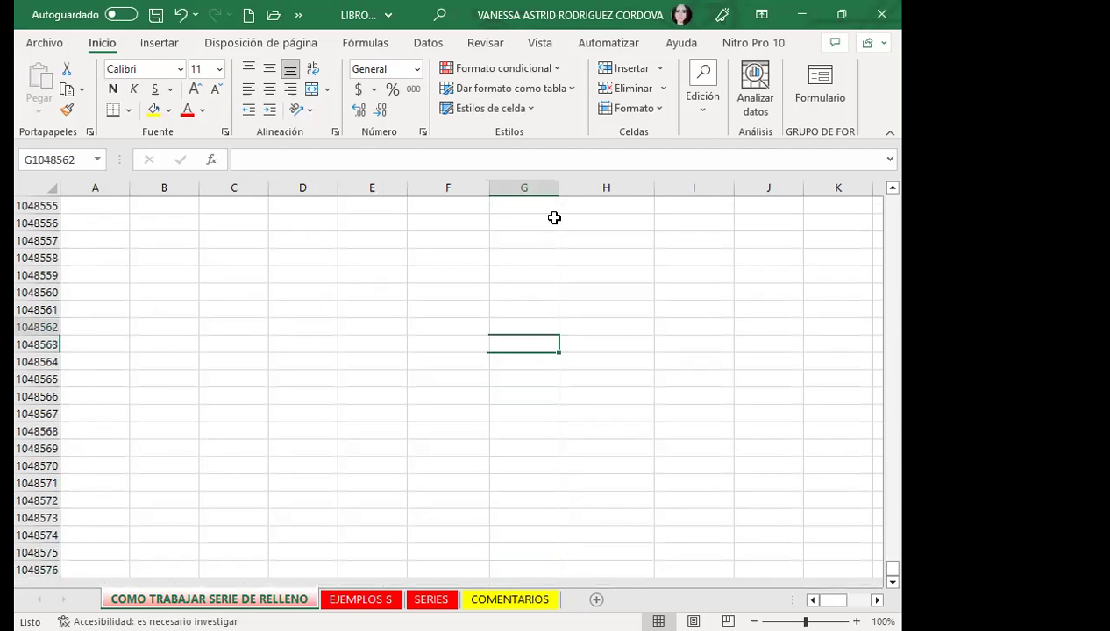
key(Up)
key(Up)
key(Up)
key(ctrl+Up)
key(Up)
key(Up)
key(Up)
key(Up)
key(Up)
key(Up)
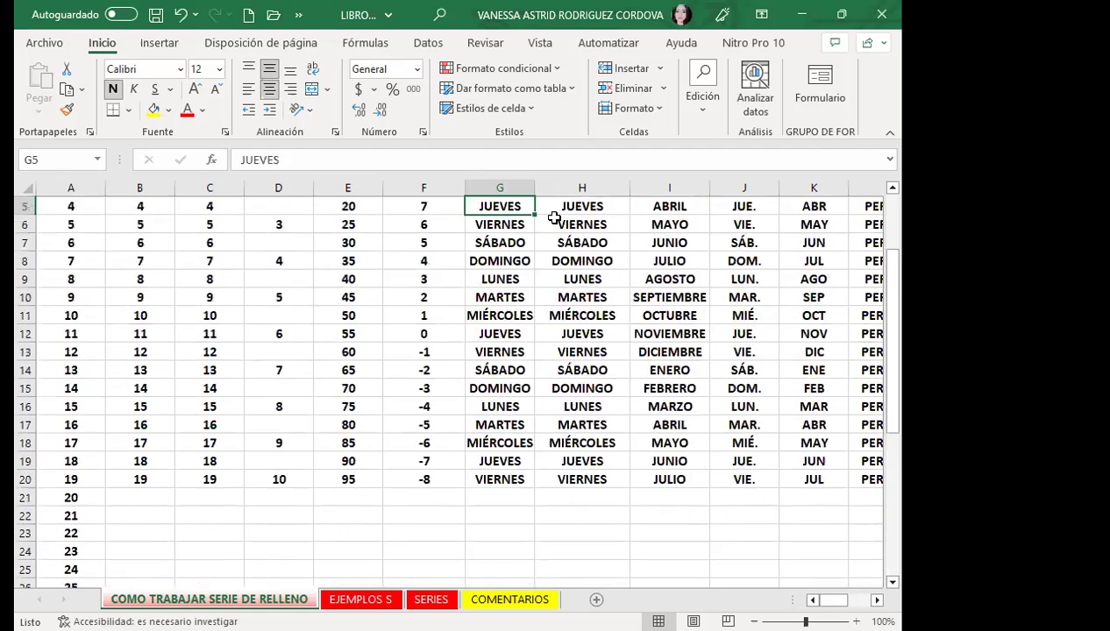
key(Up)
key(Up)
key(Up)
key(Up)
key(Down)
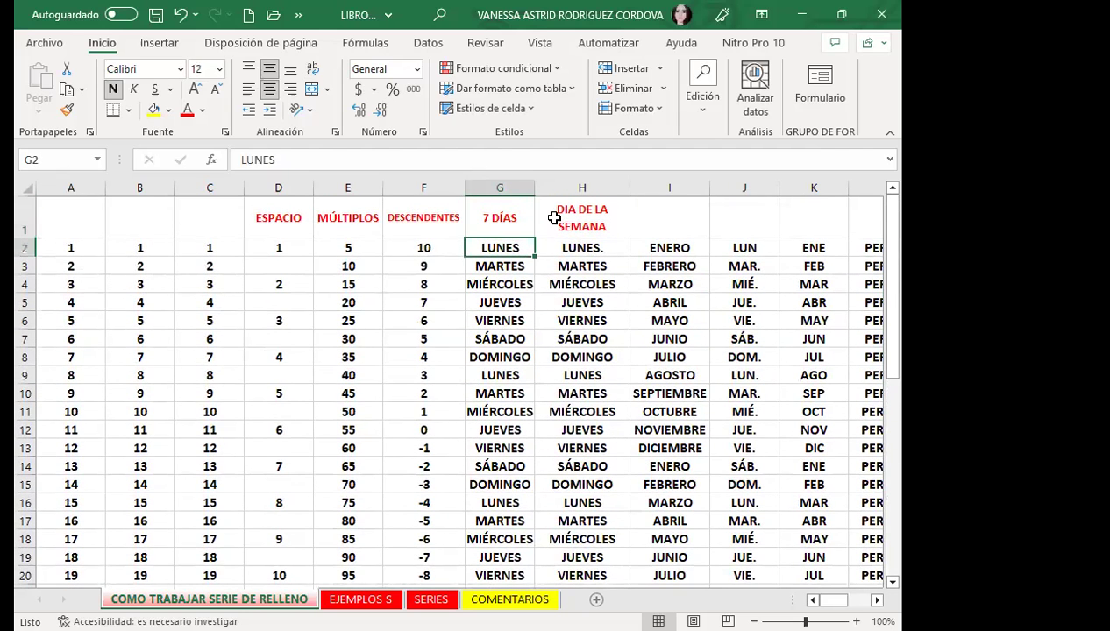
key(ctrl+Down)
key(ctrl+Down)
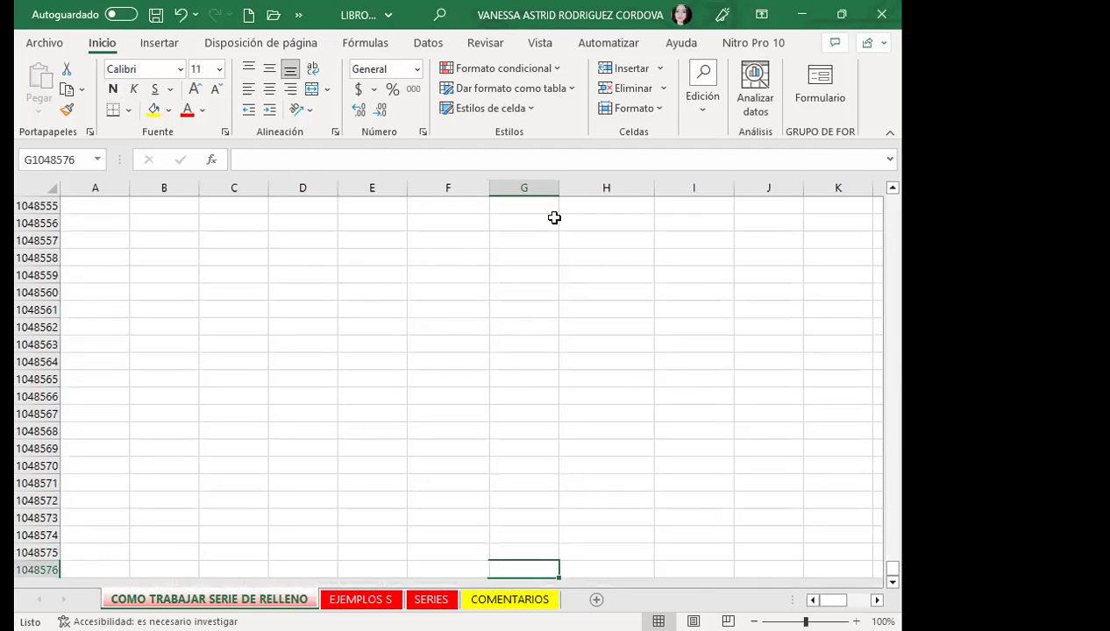
key(ctrl+Up)
key(Up)
key(Up)
key(Up)
key(Up)
key(Up)
key(Up)
key(Up)
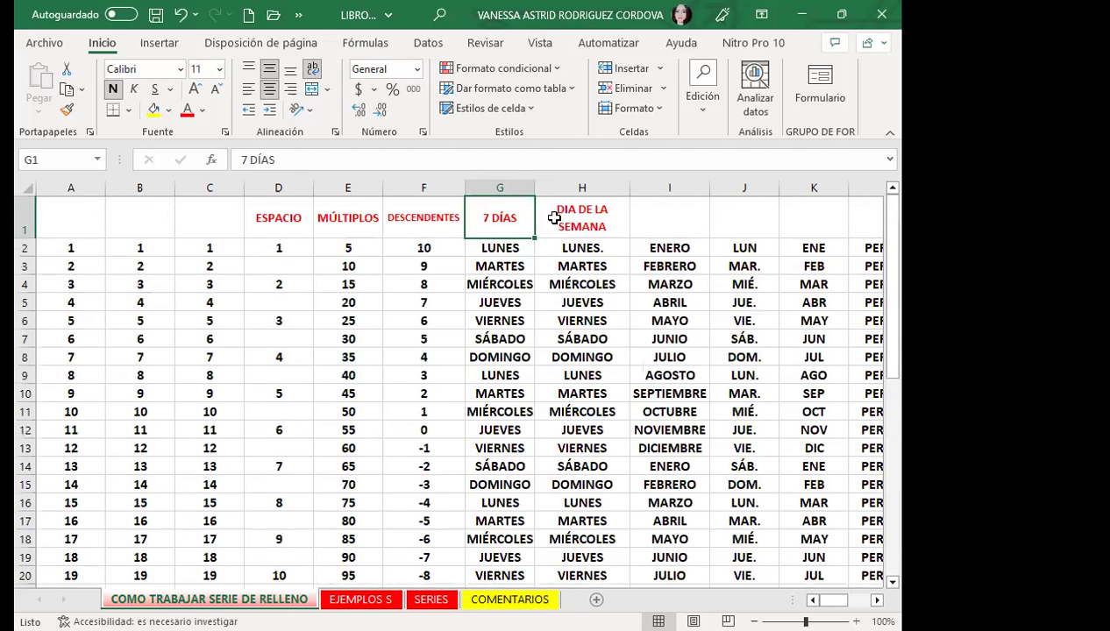
key(Down)
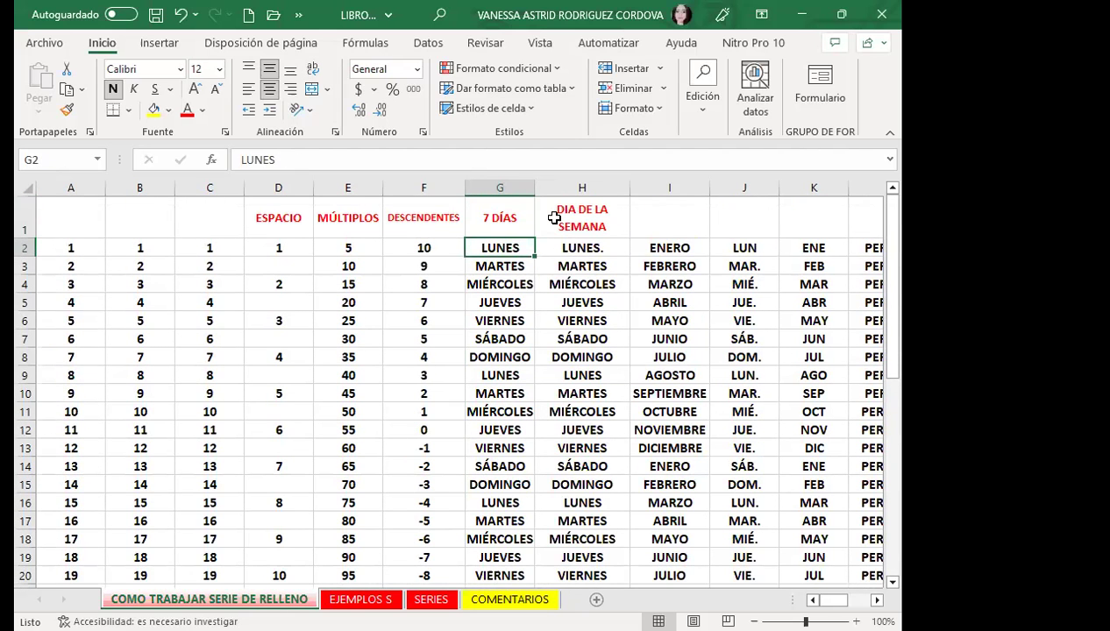
key(shift+Down)
Select the 7 DÍAS weekdays down to row 20 and set a Series fill to Autorrellenar.
key(shift+Down)
key(shift+Down)
key(shift+Down)
key(shift+Down)
key(shift+Down)
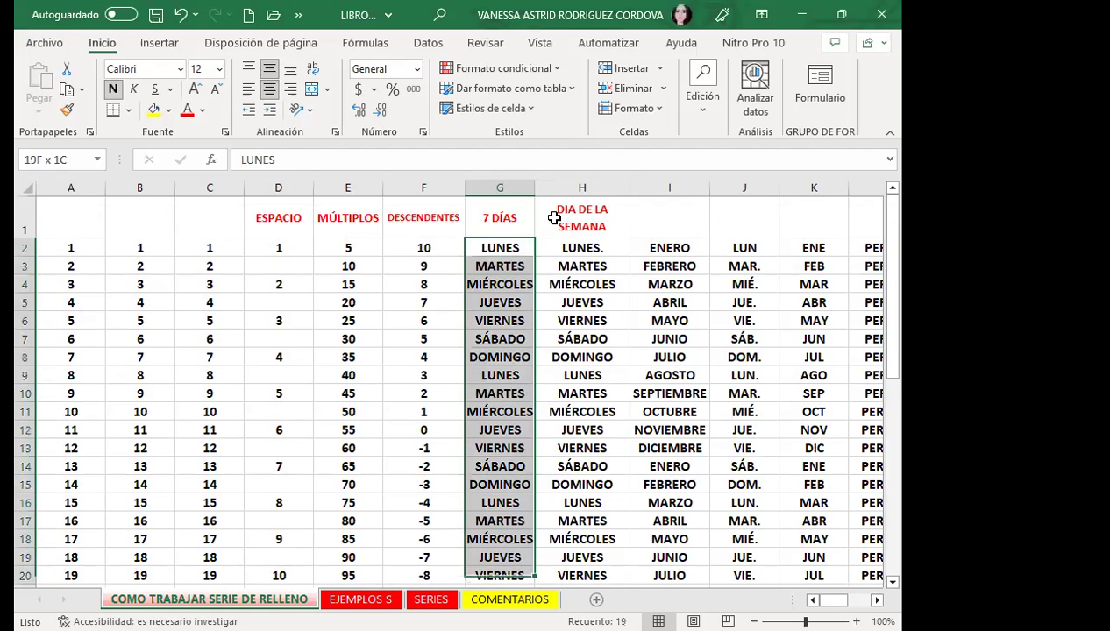
key(shift+Down)
key(shift+Down)
key(shift+Down)
key(shift+Down)
key(shift+Down)
key(shift+Down)
key(shift+Down)
key(shift+Down)
key(shift+Down)
key(shift+Down)
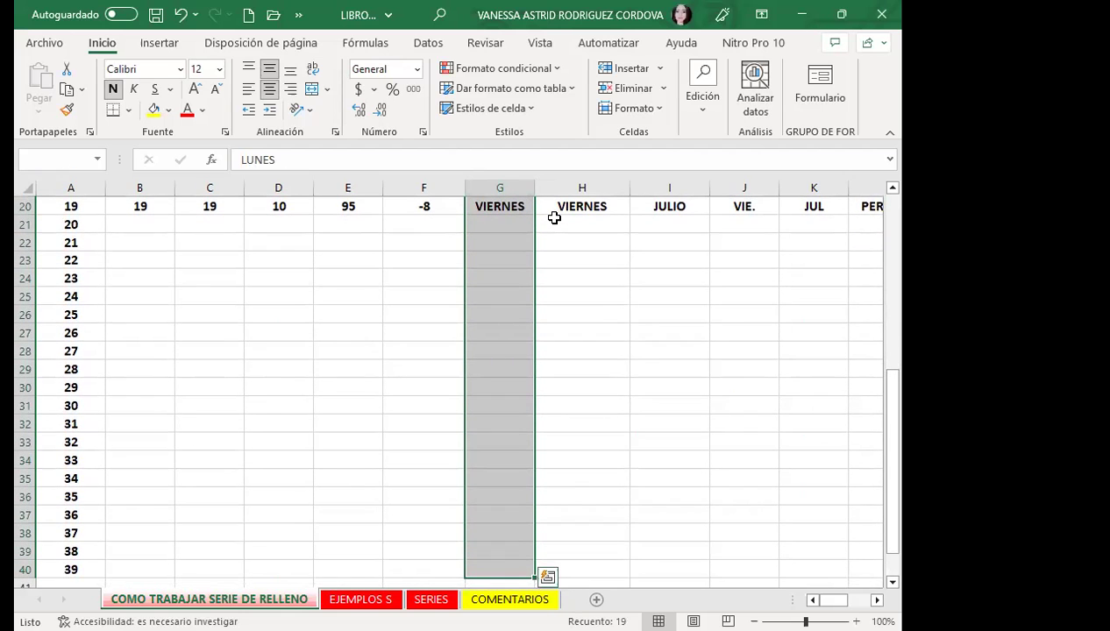
key(alt)
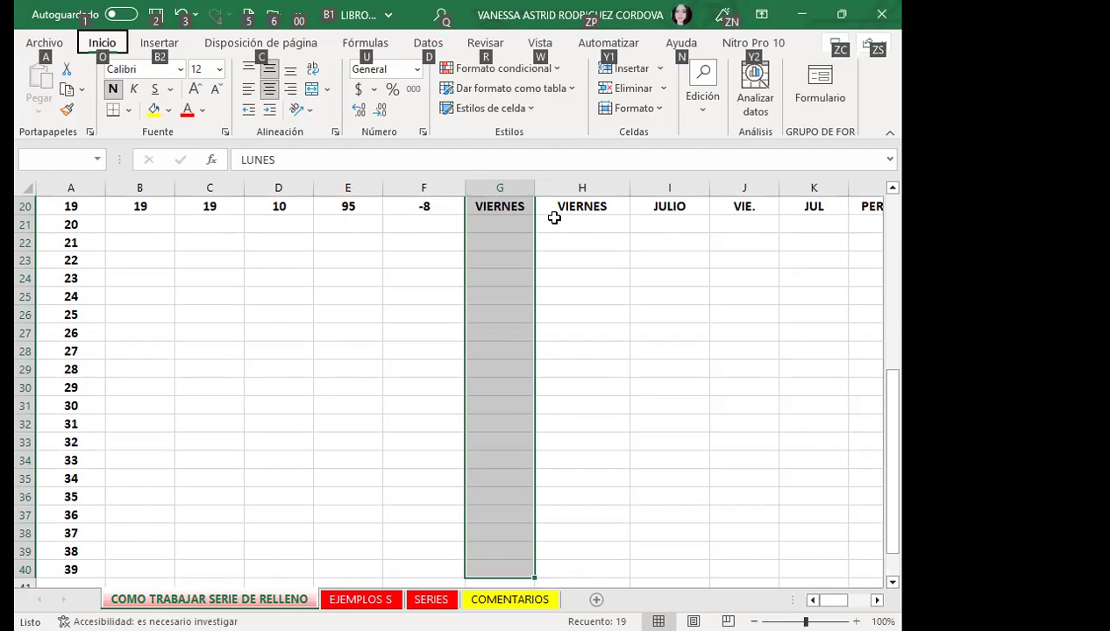
key(o)
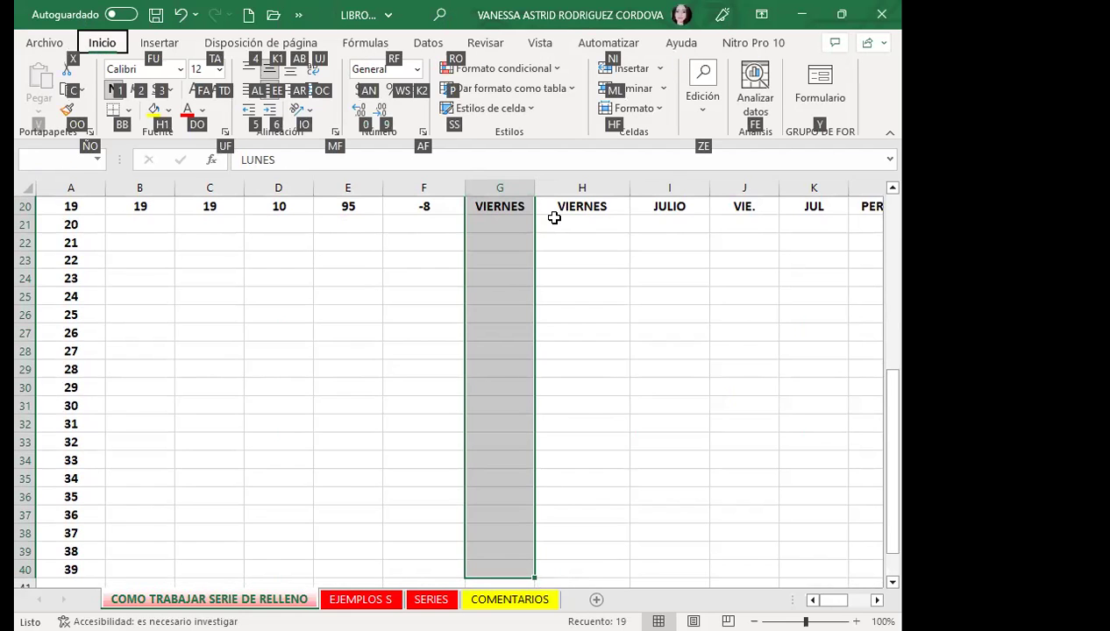
key(z)
key(e)
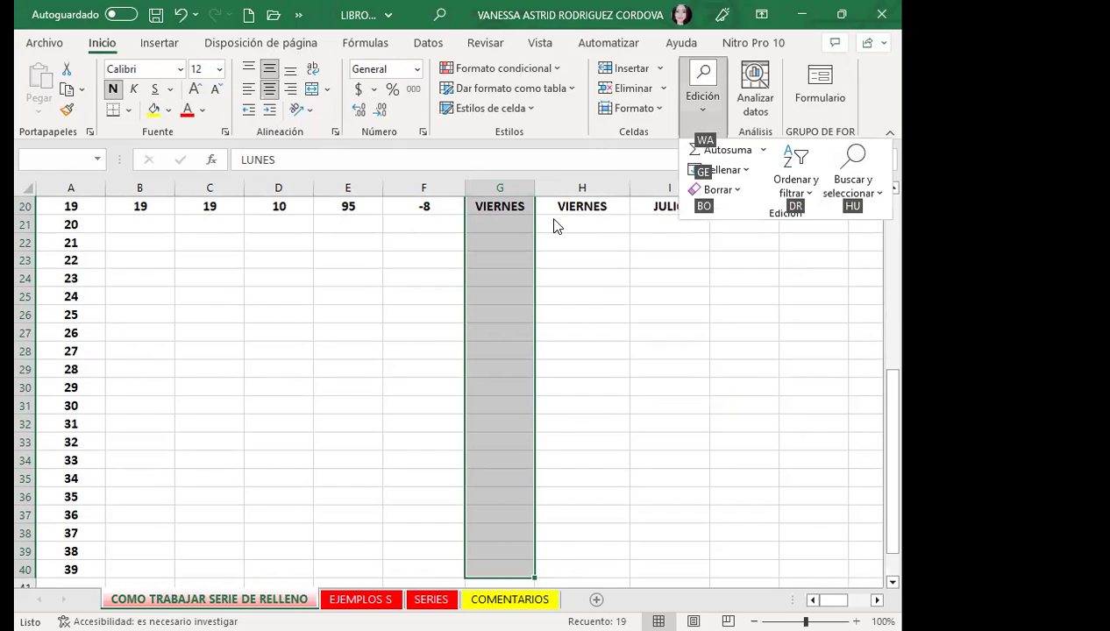
key(g)
key(e)
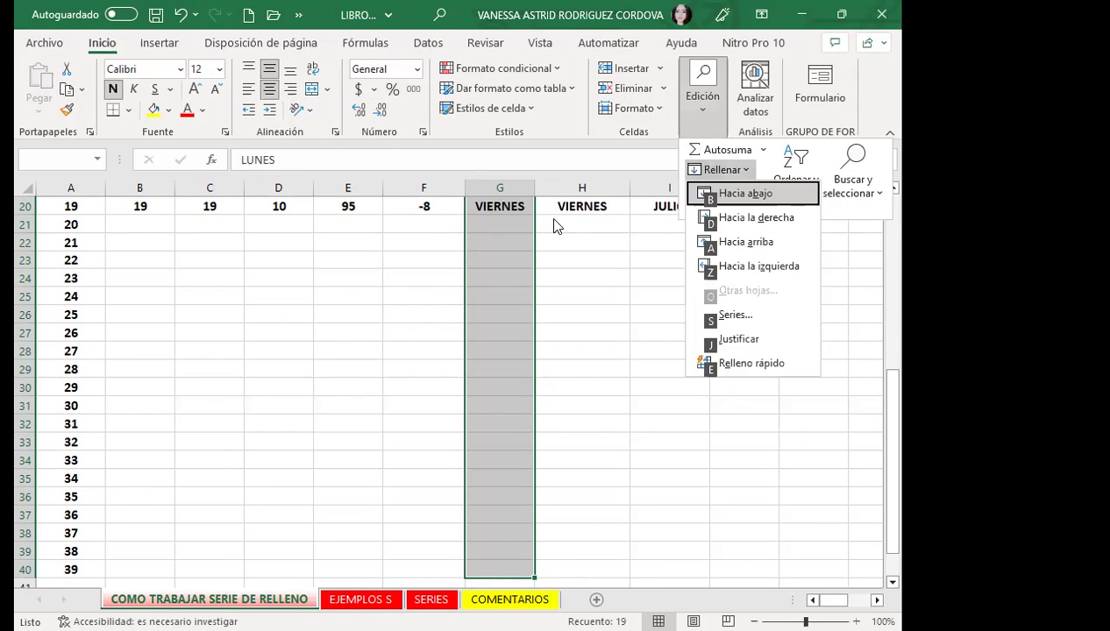
key(s)
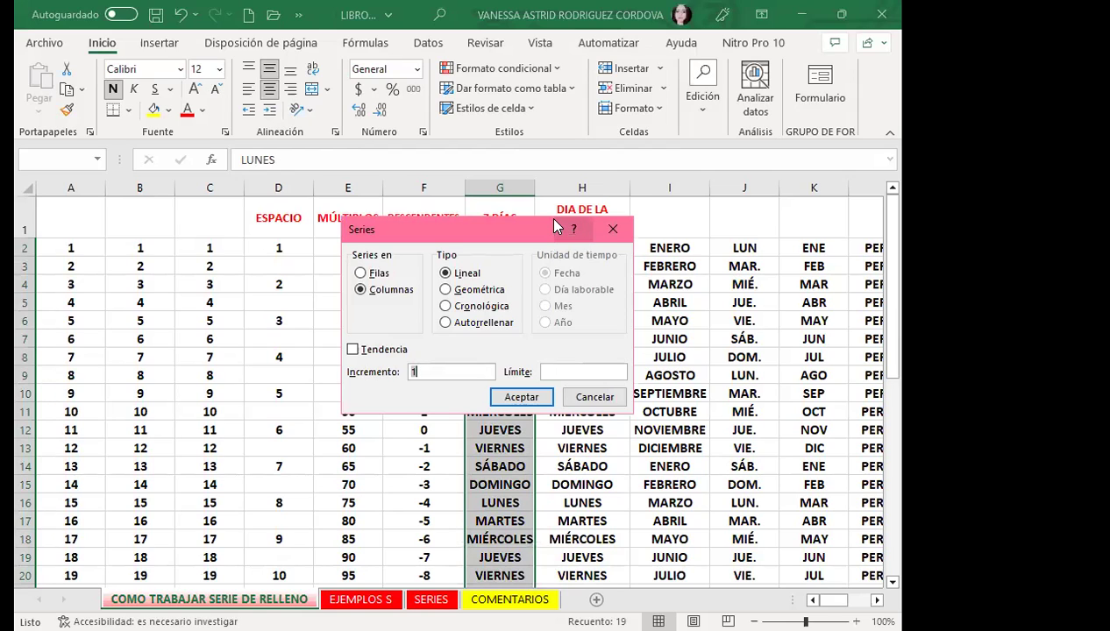
key(Tab)
key(Tab)
key(Tab)
key(Tab)
key(Tab)
key(Tab)
key(Down)
key(Down)
key(Down)
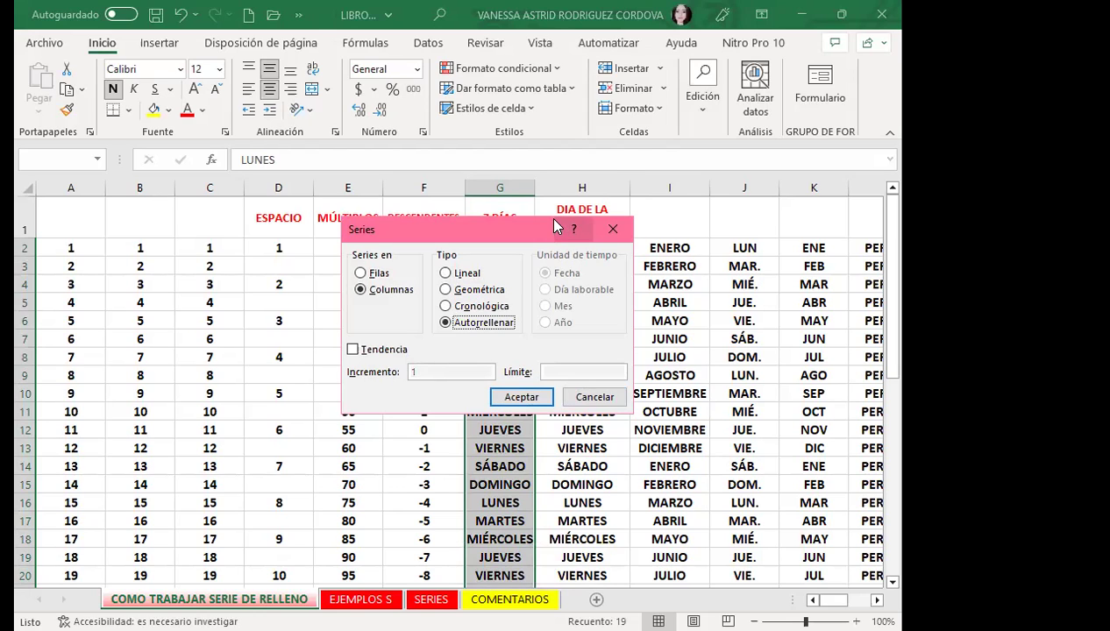
key(Return)
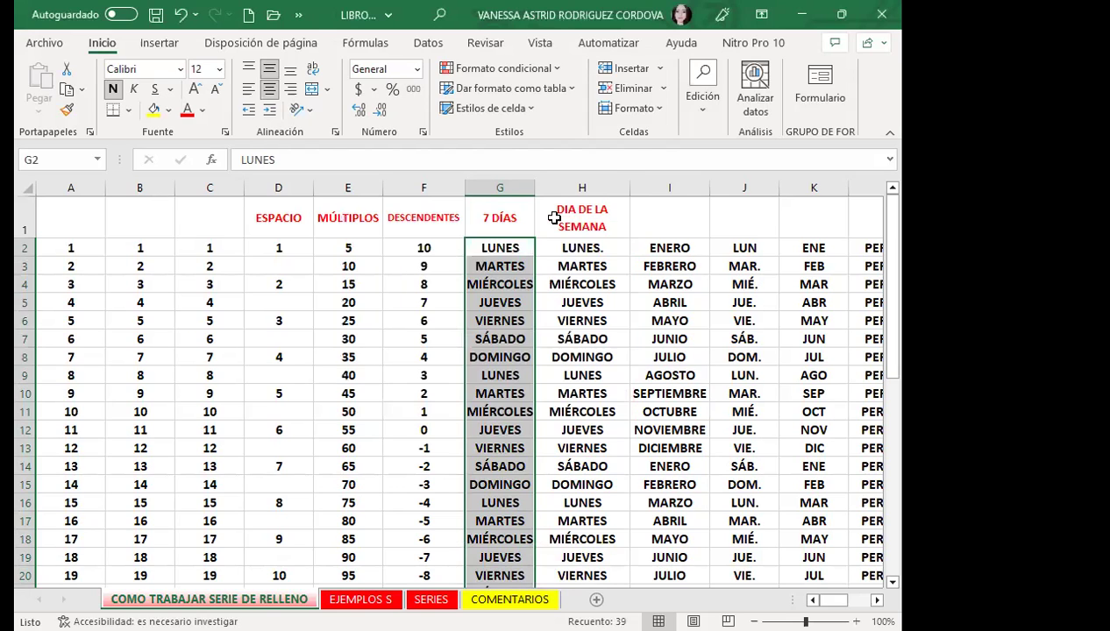
key(Down)
key(Down)
key(Down)
key(Down)
key(Down)
key(Down)
key(Down)
key(Down)
key(Down)
key(Down)
key(Down)
key(Down)
key(Down)
key(Down)
key(Down)
key(Up)
key(Up)
key(Up)
key(Up)
key(Up)
key(Up)
key(Up)
key(Up)
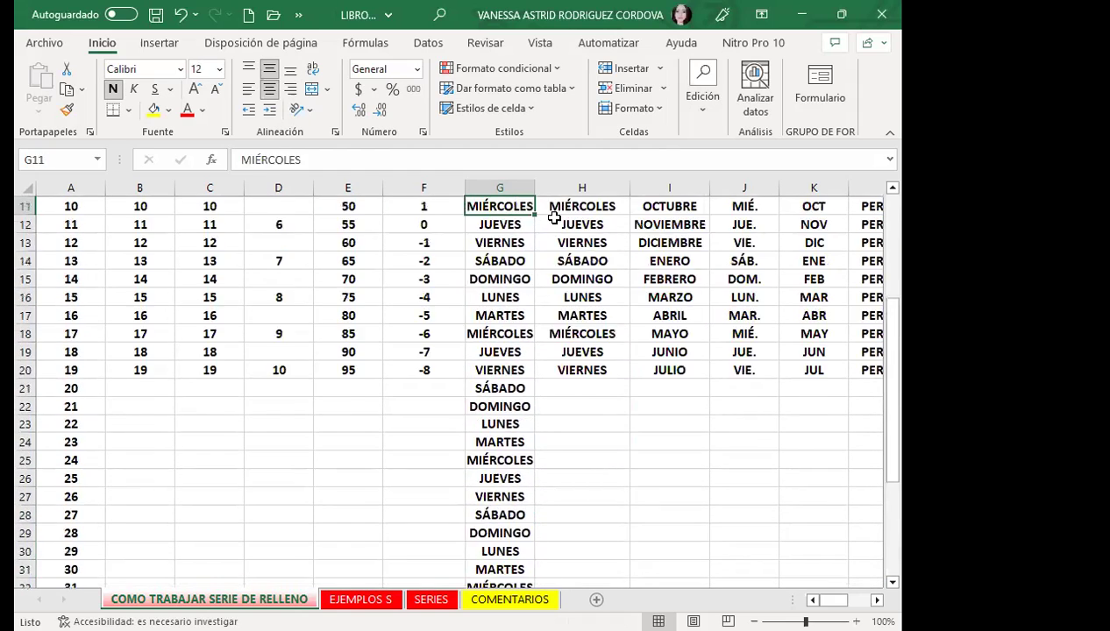
key(Up)
key(Up)
key(Up)
key(Down)
key(Right)
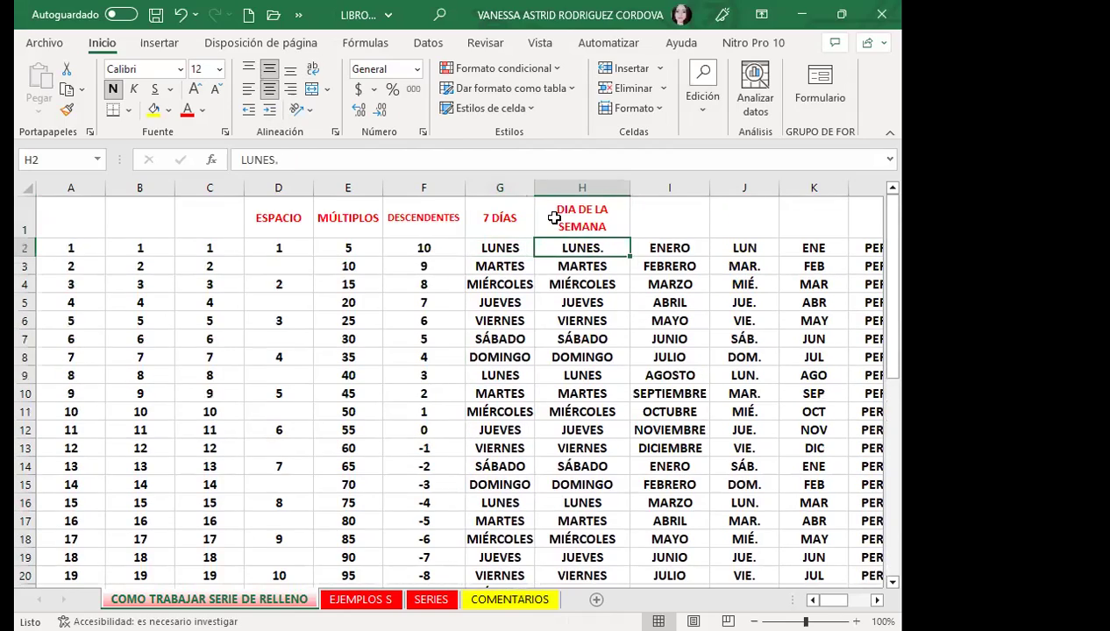
key(Right)
key(Right)
key(Right)
key(Right)
key(Right)
key(Right)
key(Right)
key(Right)
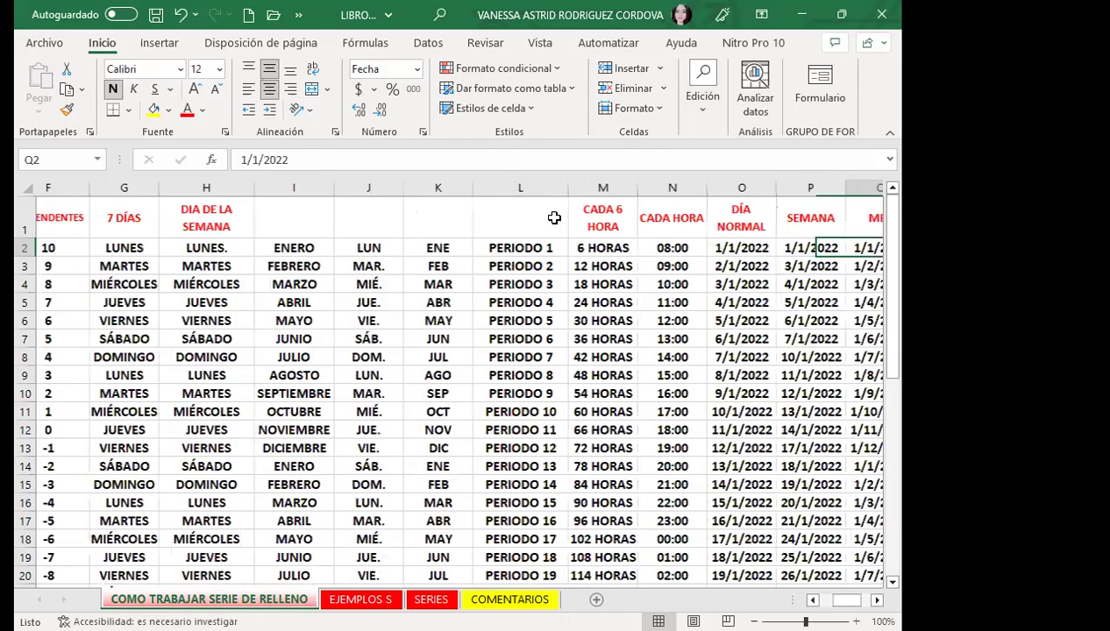
key(Right)
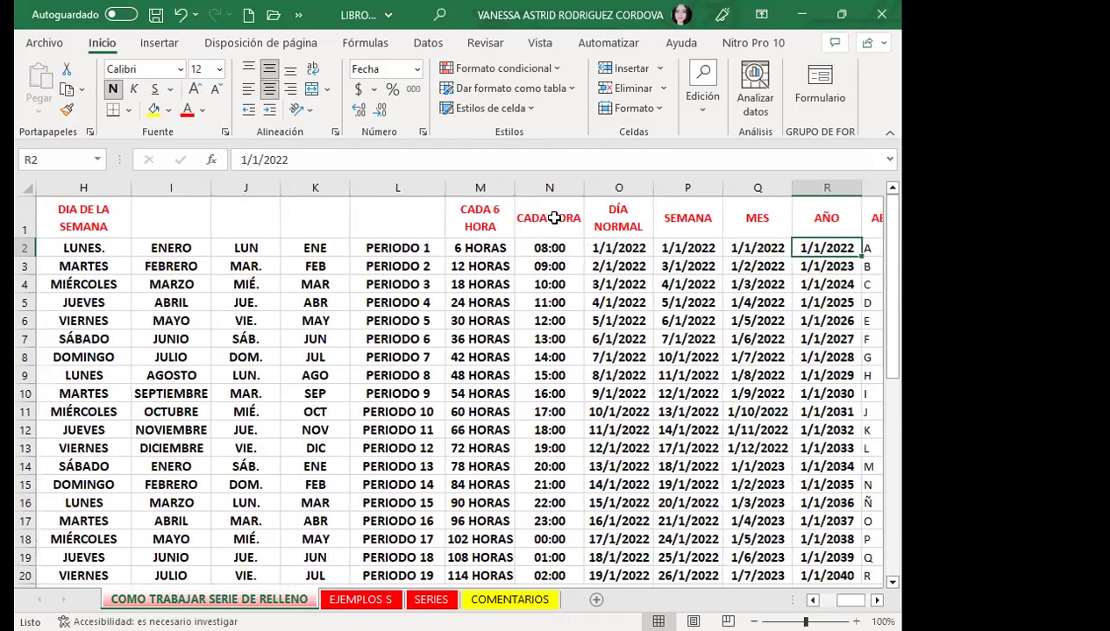
key(Left)
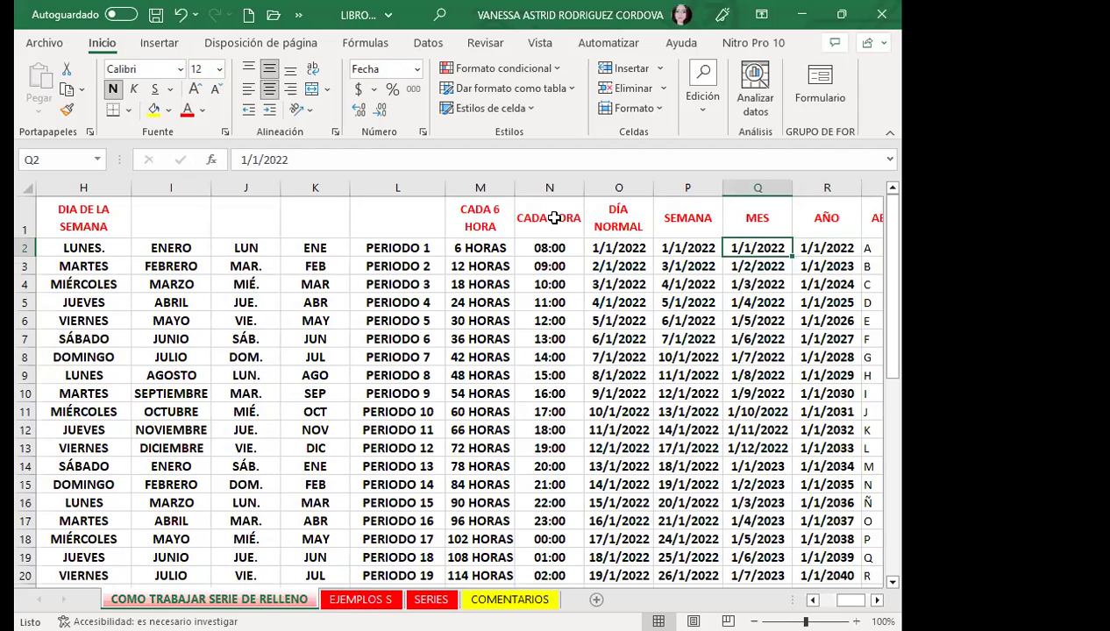
Fill Q2:Q33 with monthly dates from 1/1/2022 using a Cronológica, Mes series.
key(shift+Down)
key(shift+Down)
key(shift+Down)
key(shift+Down)
key(shift+Down)
key(shift+Down)
key(shift+Down)
key(shift+Down)
key(shift+Down)
key(shift+Down)
key(shift+Down)
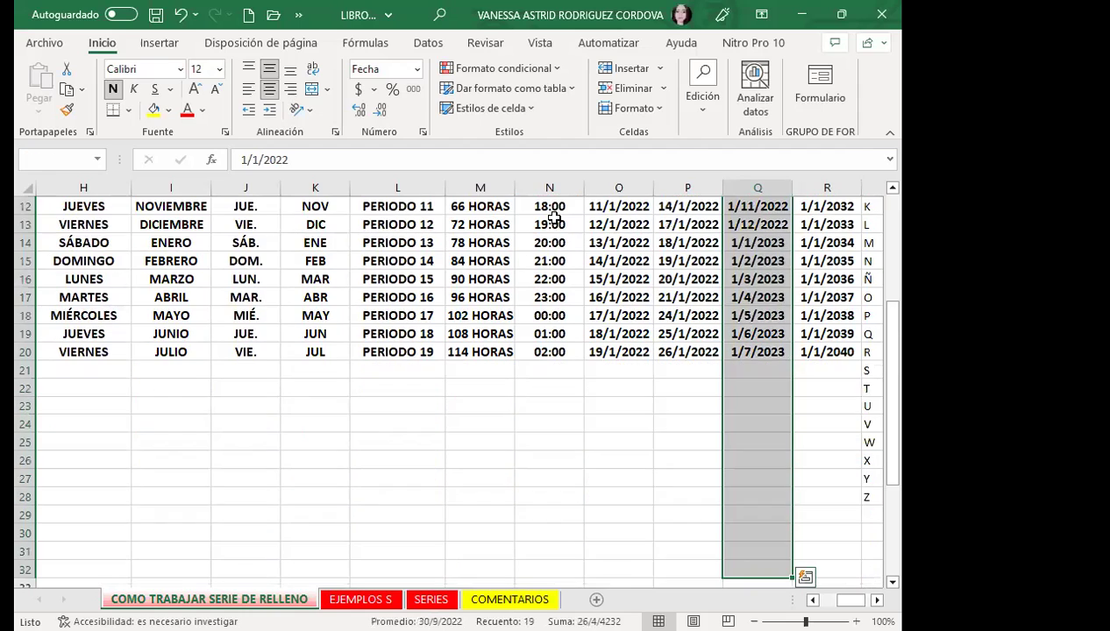
key(shift+Down)
key(alt)
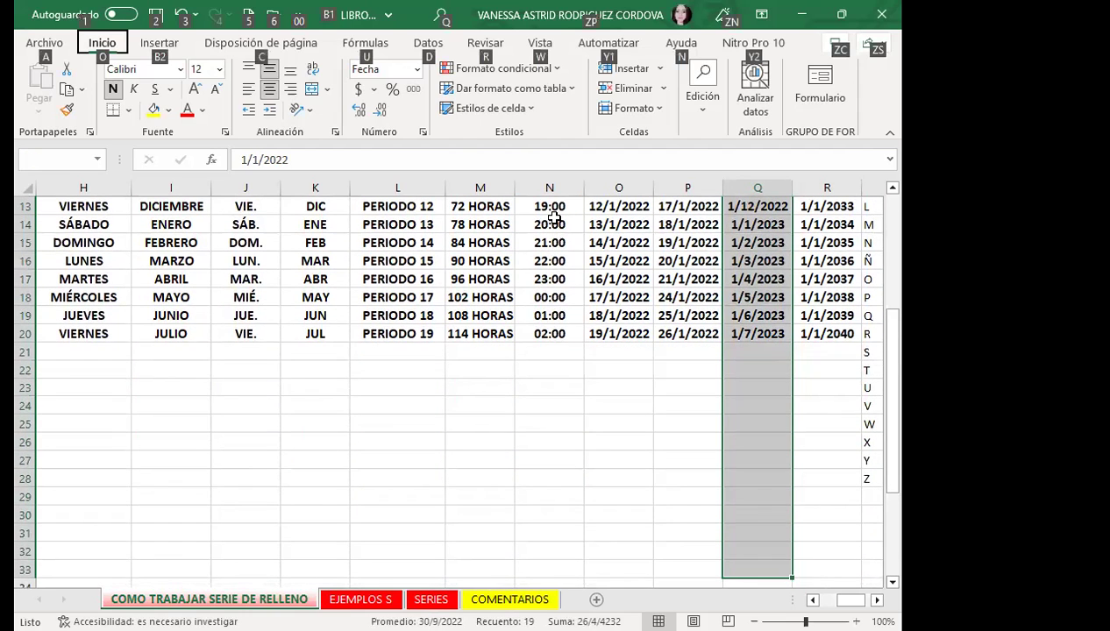
key(o)
key(z)
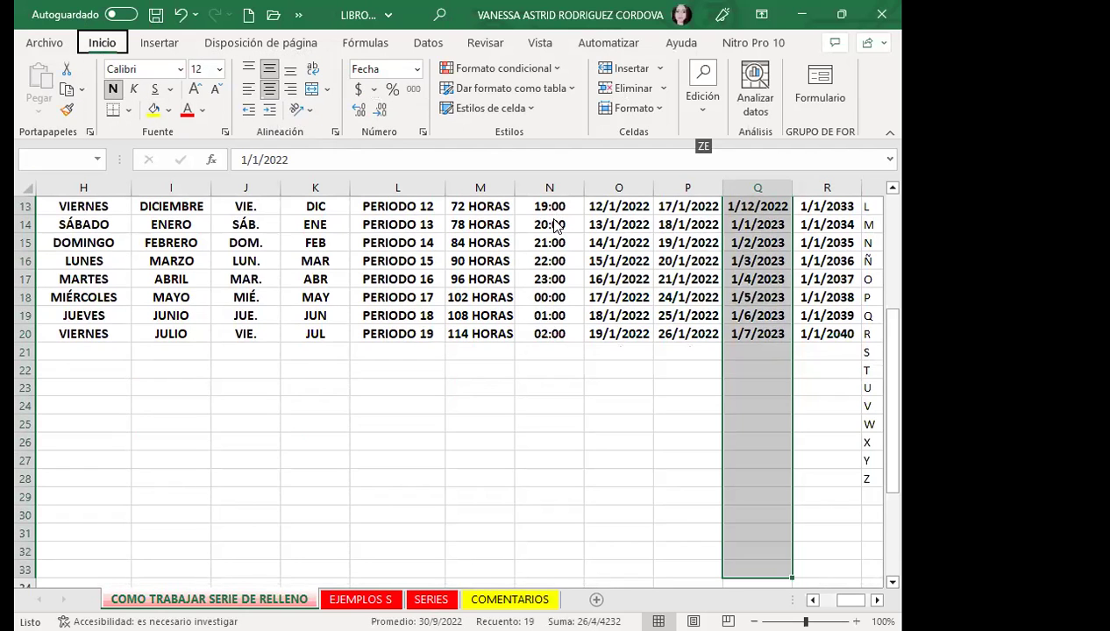
key(e)
key(g)
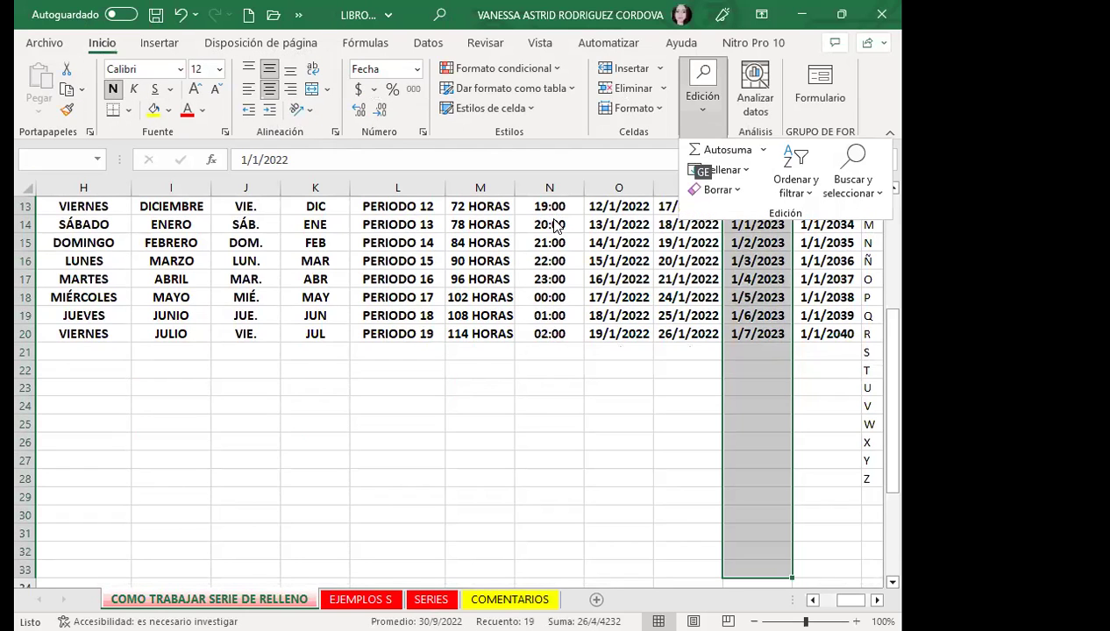
key(e)
key(s)
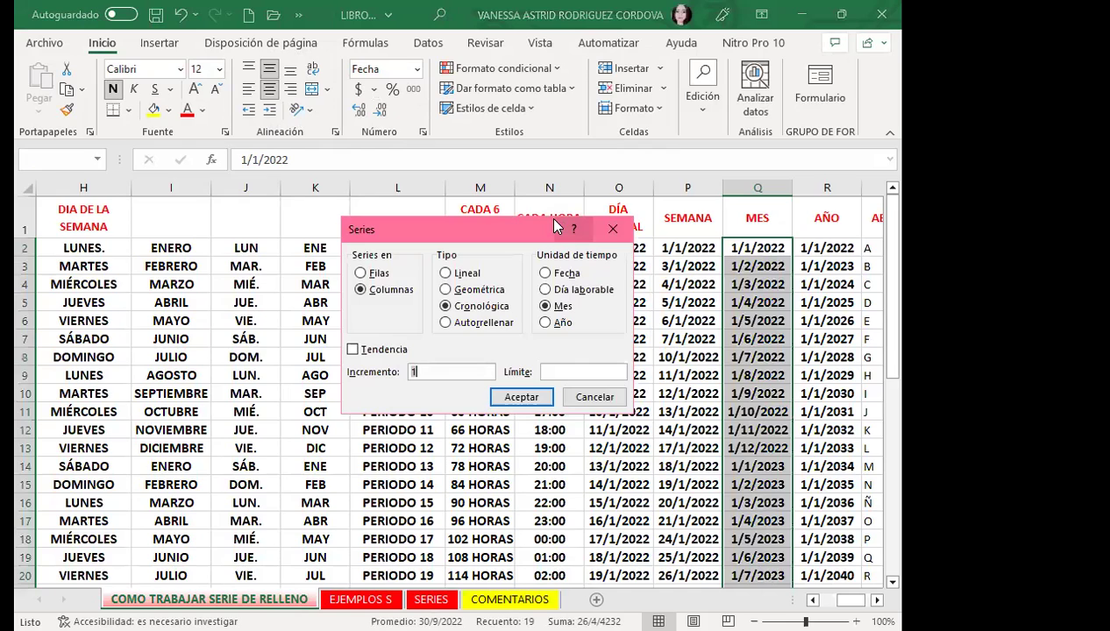
key(Tab)
key(Tab)
key(Tab)
key(Tab)
key(Tab)
key(Tab)
key(Tab)
key(Return)
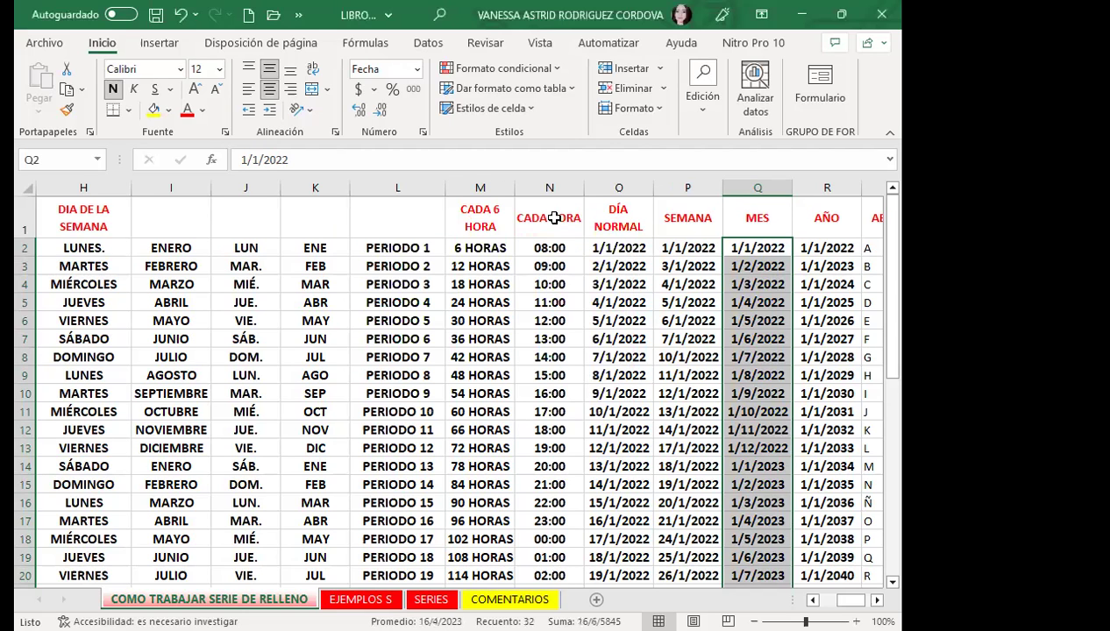
key(Down)
key(Down)
key(Down)
key(Down)
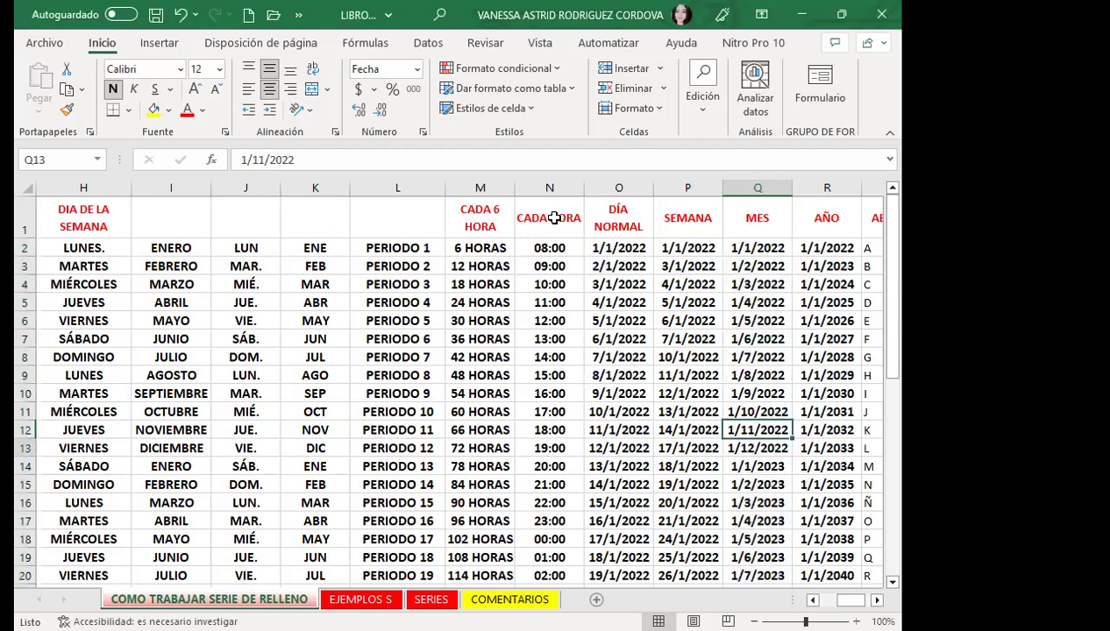
key(Down)
key(Down)
key(Down)
key(Down)
key(Down)
key(Down)
key(Up)
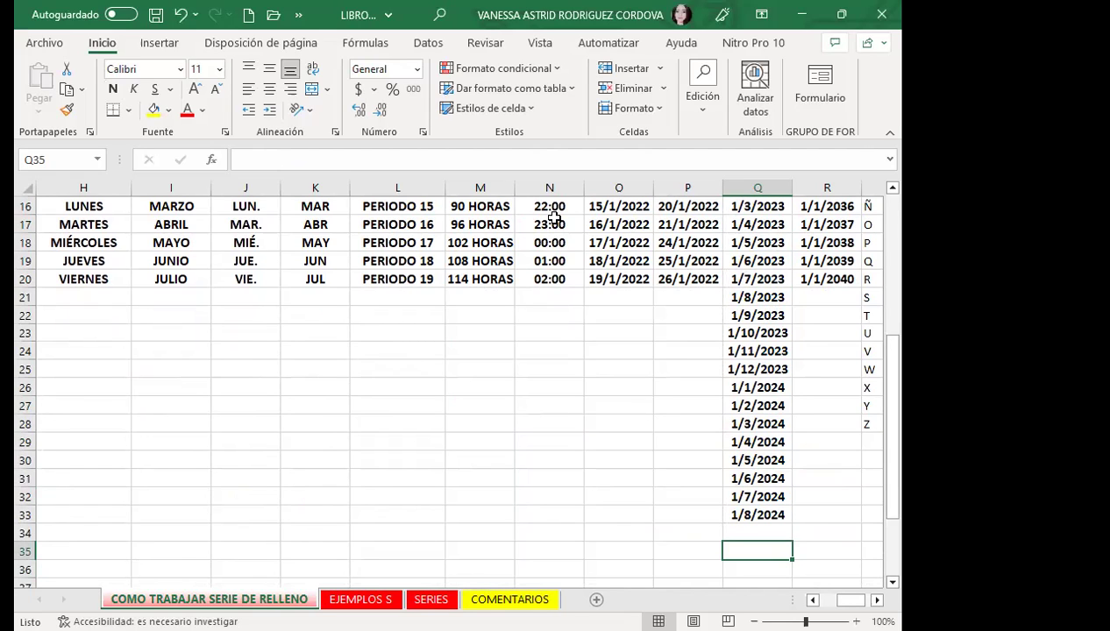
key(Right)
key(Left)
key(Up)
key(Up)
key(Up)
key(Up)
key(Up)
key(Up)
key(Up)
key(Up)
key(Up)
key(Up)
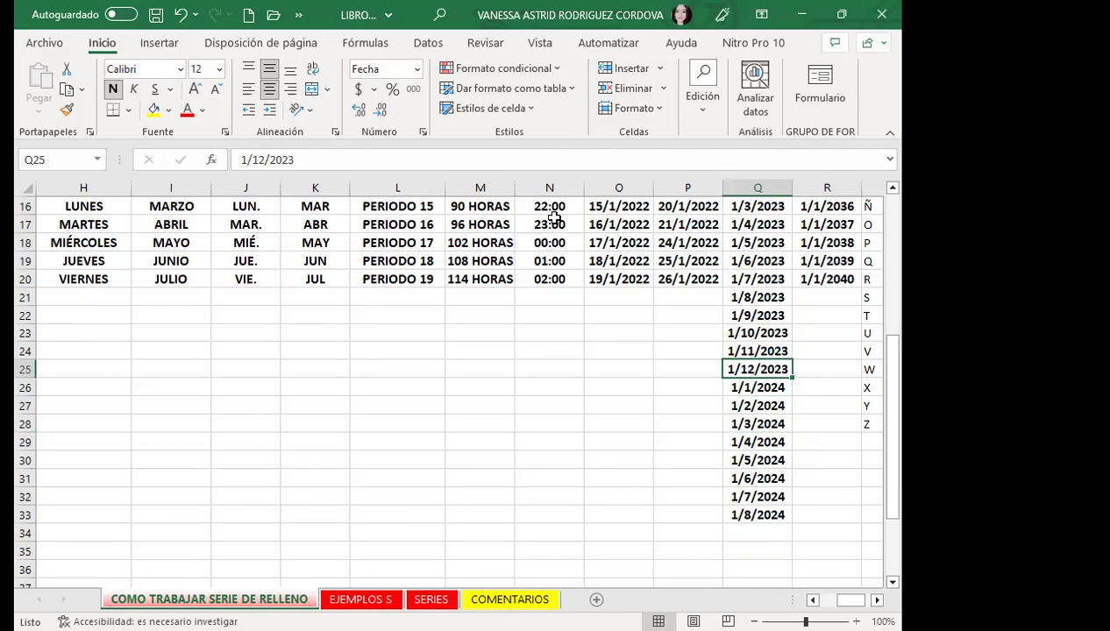
key(Up)
key(Up)
key(Up)
key(Up)
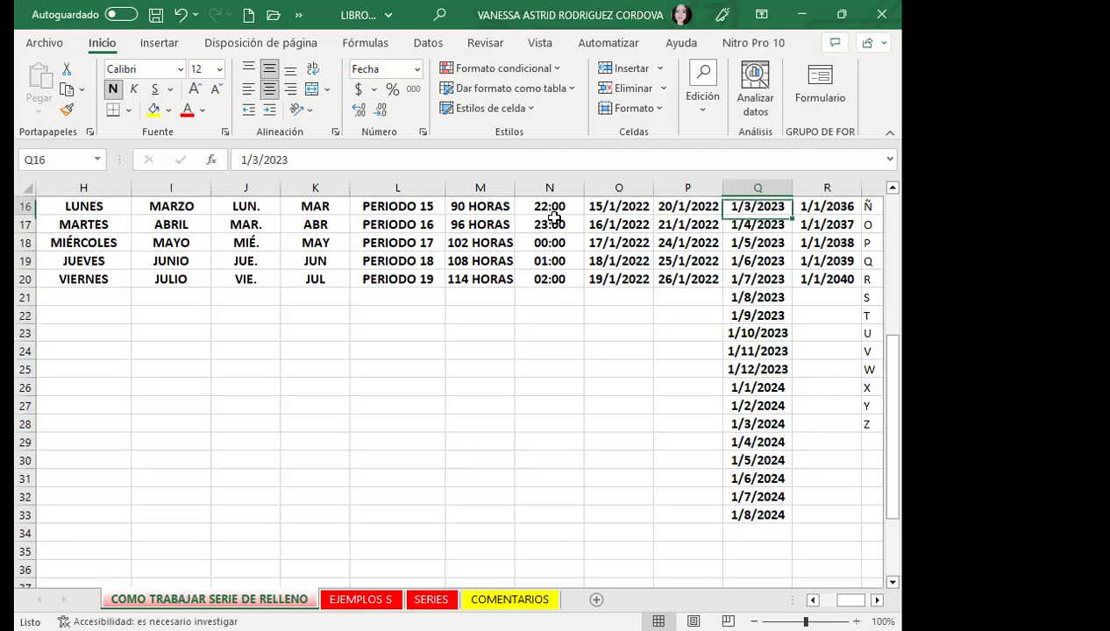
key(Up)
key(Up)
key(Up)
key(Down)
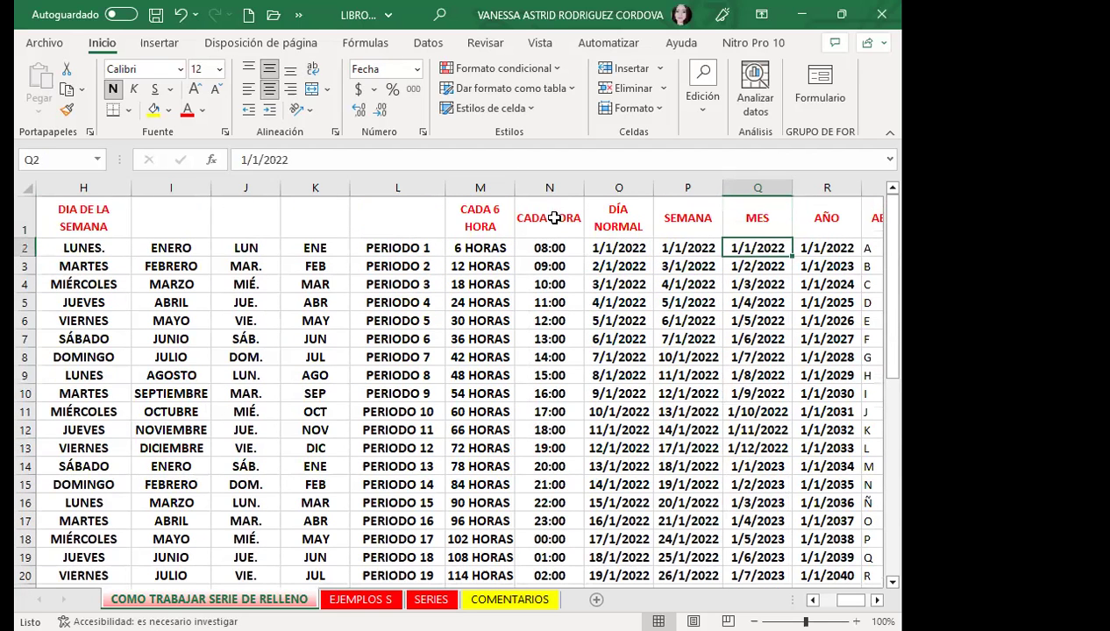
key(Left)
key(Left)
key(Left)
key(Left)
key(Left)
key(Left)
key(Left)
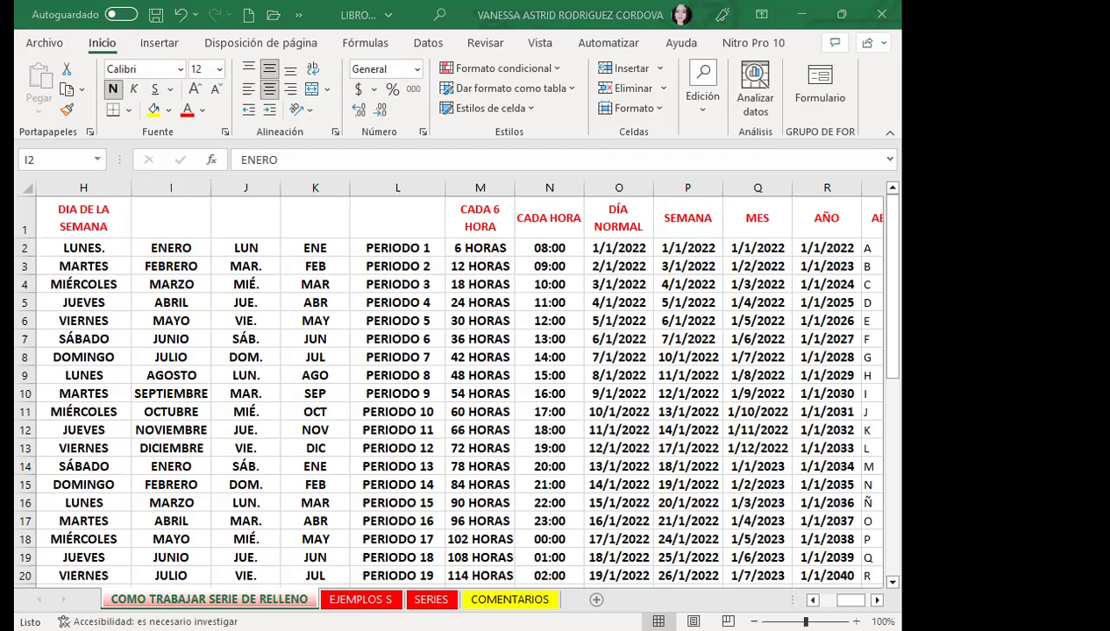
Cancel the ENERO copy, look over the hourly series, then move to the EJEMPLOS S sheet.
key(ctrl+c)
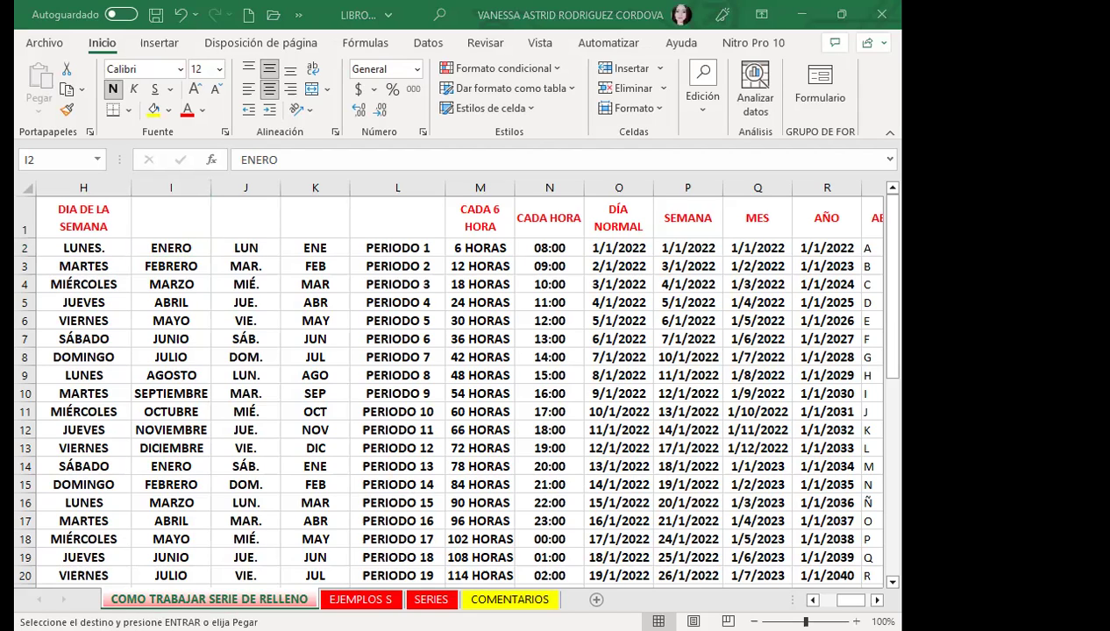
key(Escape)
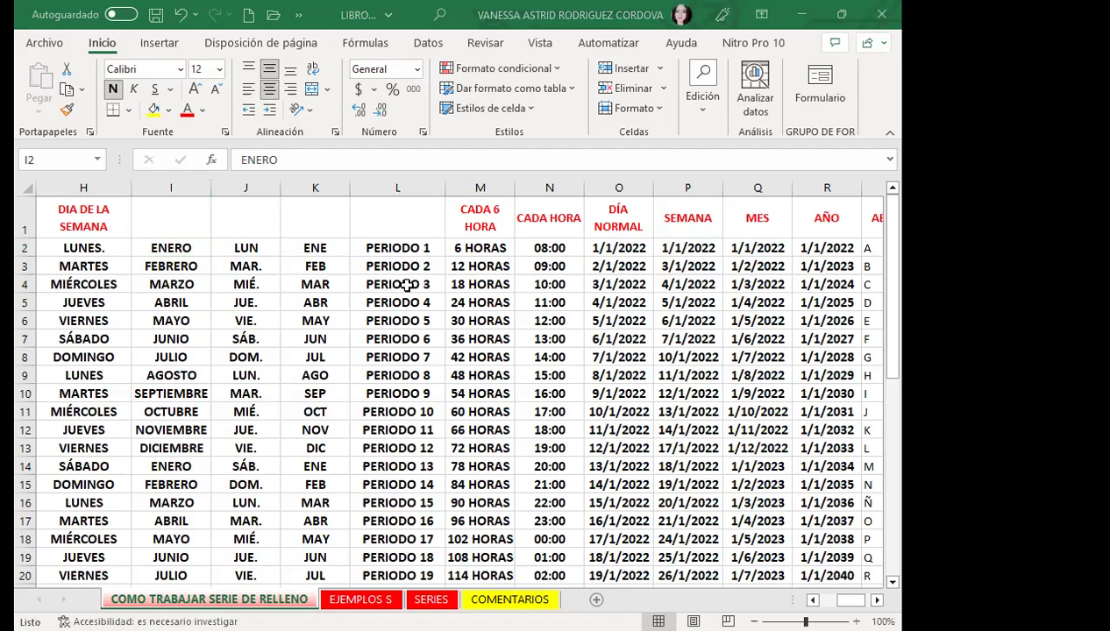
click(395, 394)
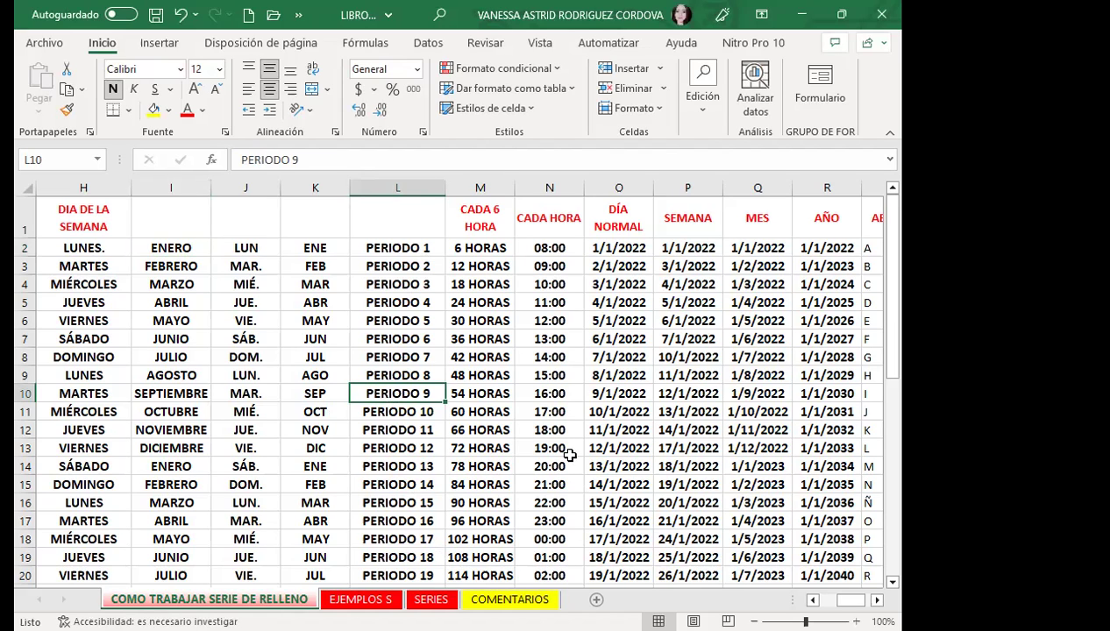
key(Right)
key(Right)
key(Down)
key(Down)
key(Down)
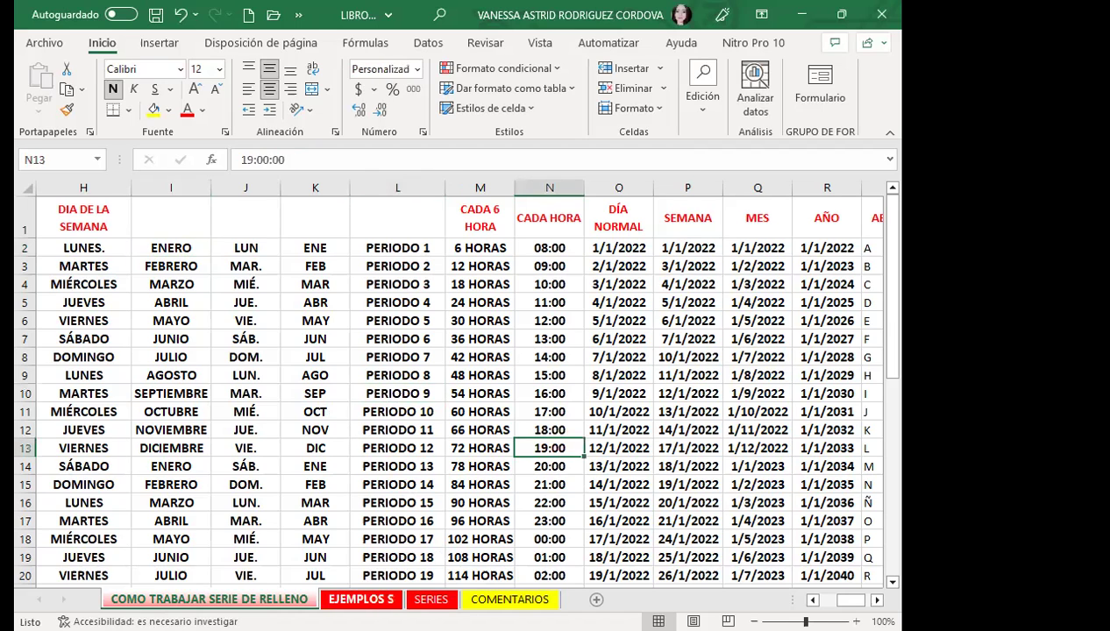
key(ctrl+Page_Down)
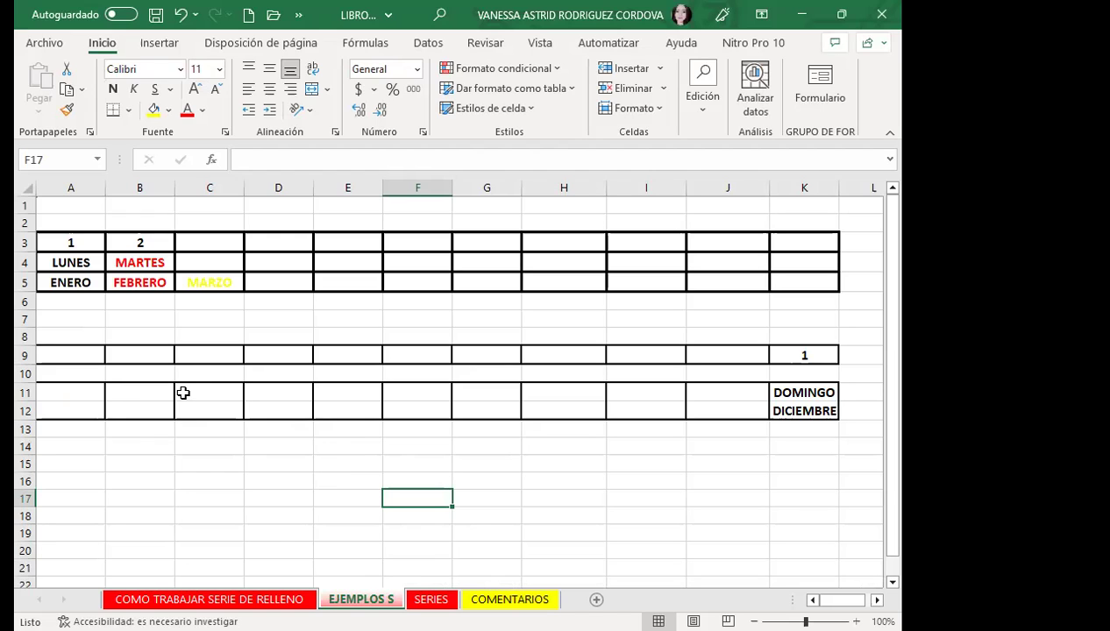
Extend 1 and 2 from A3:B3 across to K3, confirming the numbers end at 11.
click(214, 316)
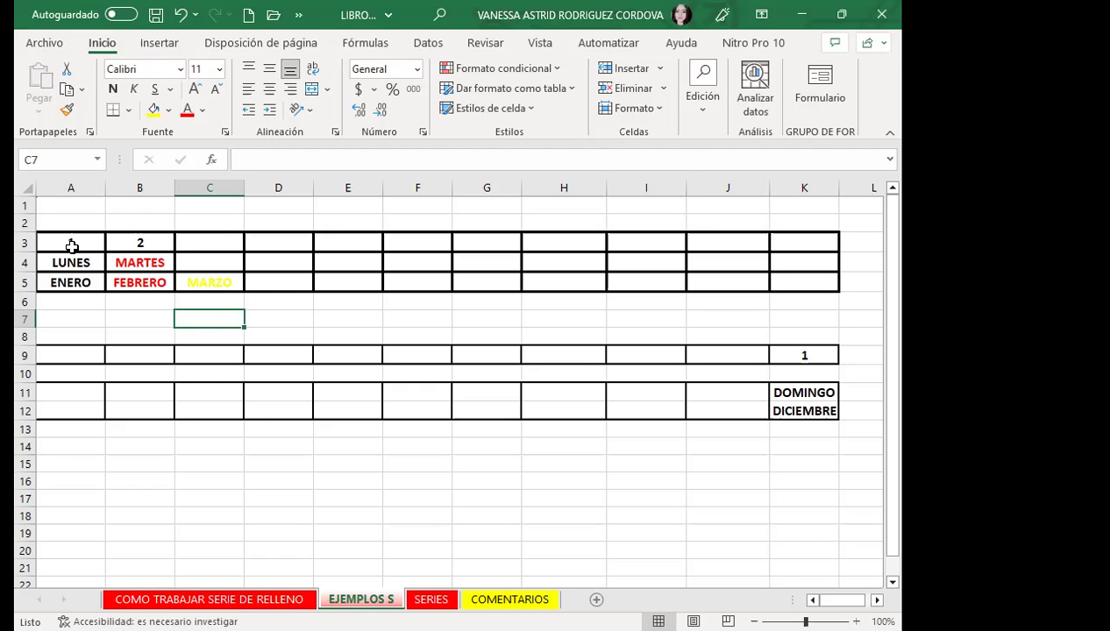
drag(72, 247, 160, 242)
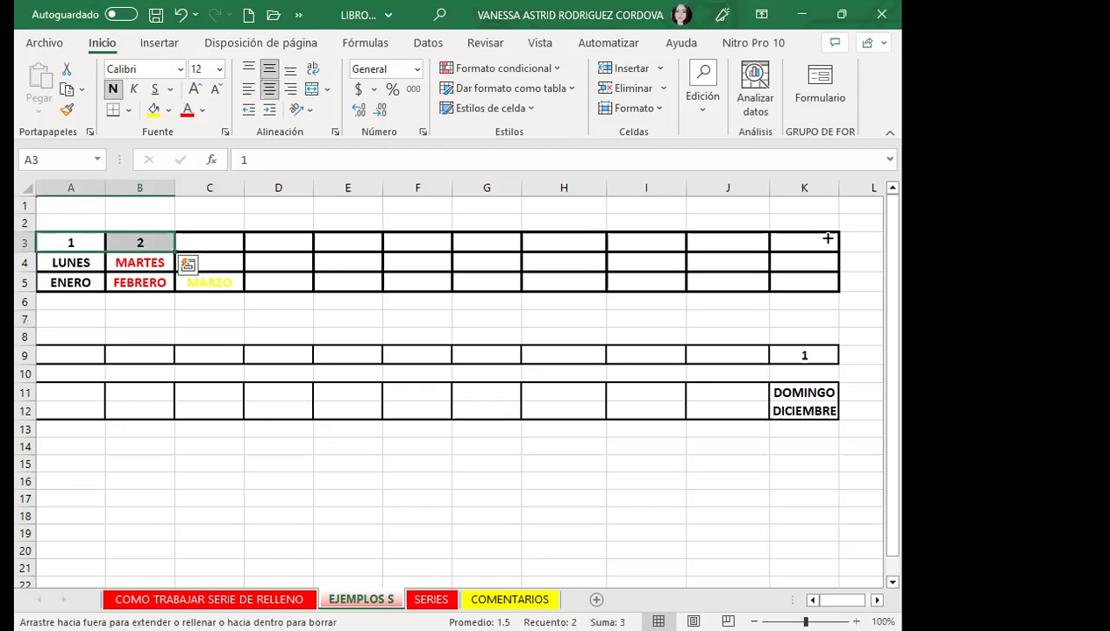
drag(778, 233, 824, 239)
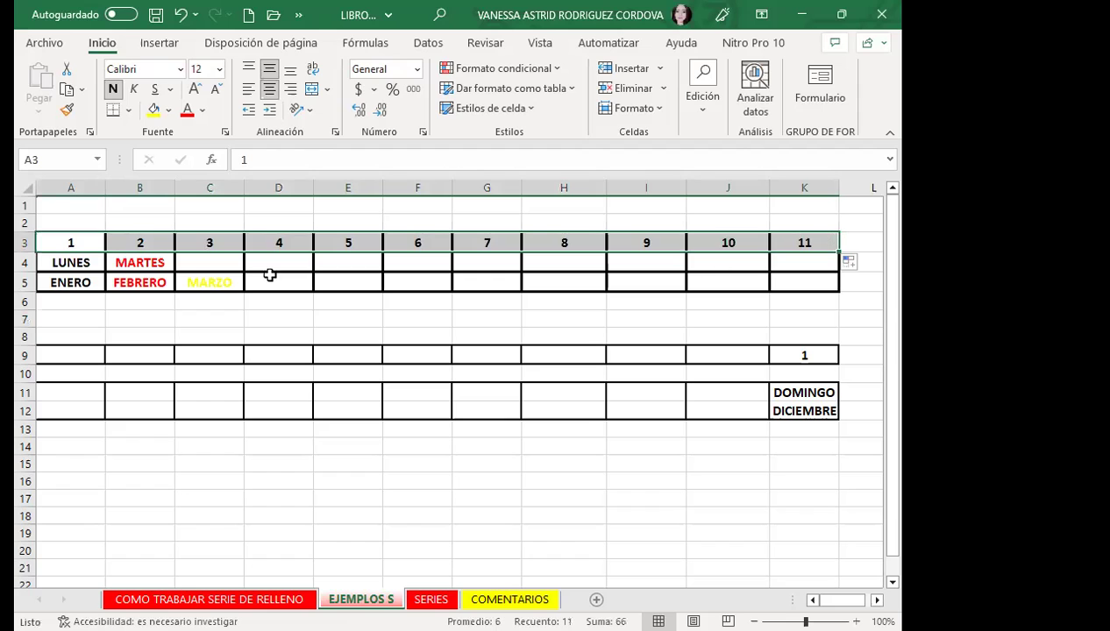
click(140, 243)
click(353, 240)
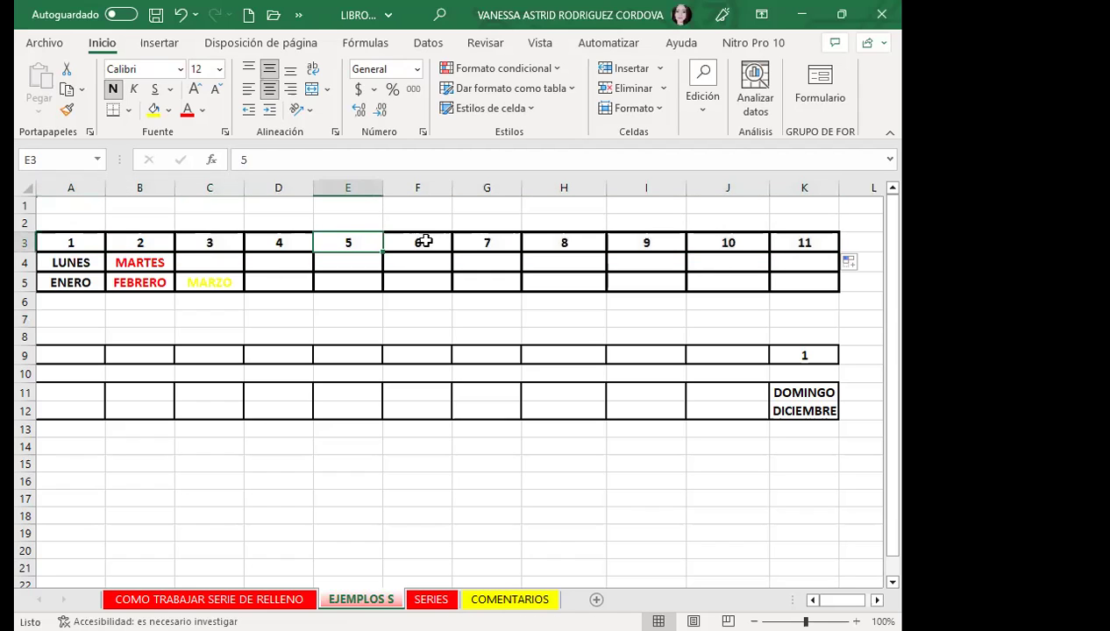
click(488, 237)
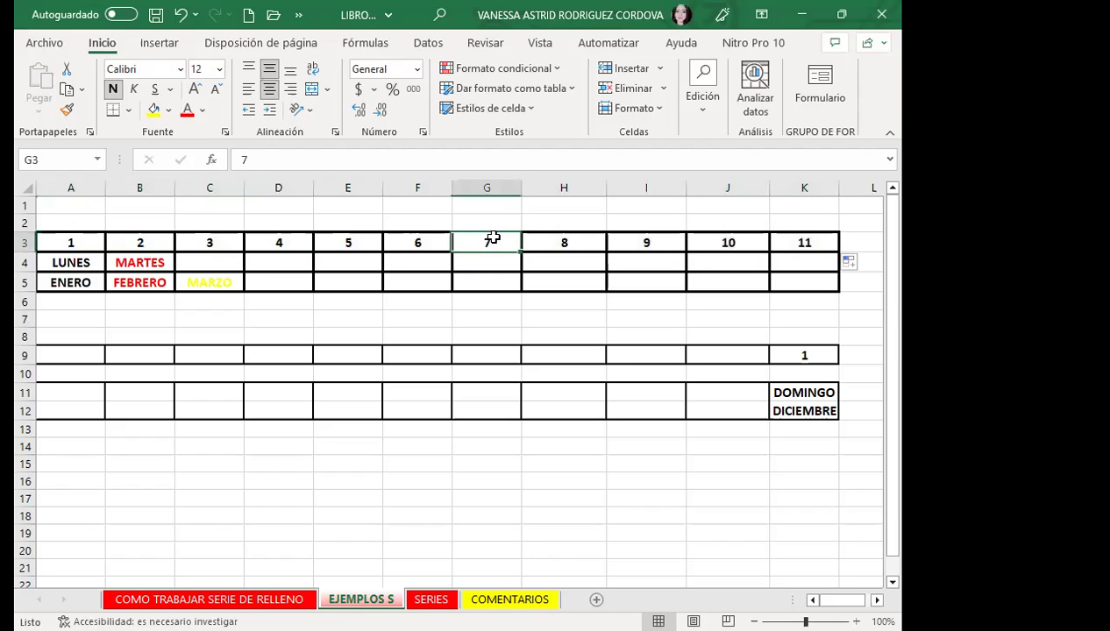
click(809, 235)
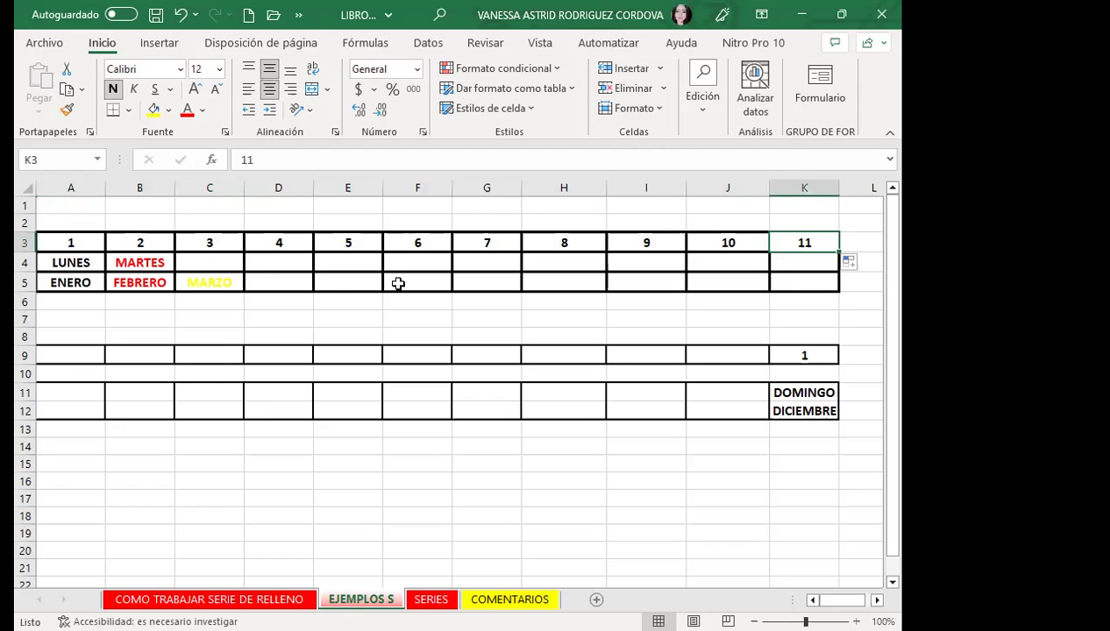
drag(85, 263, 125, 265)
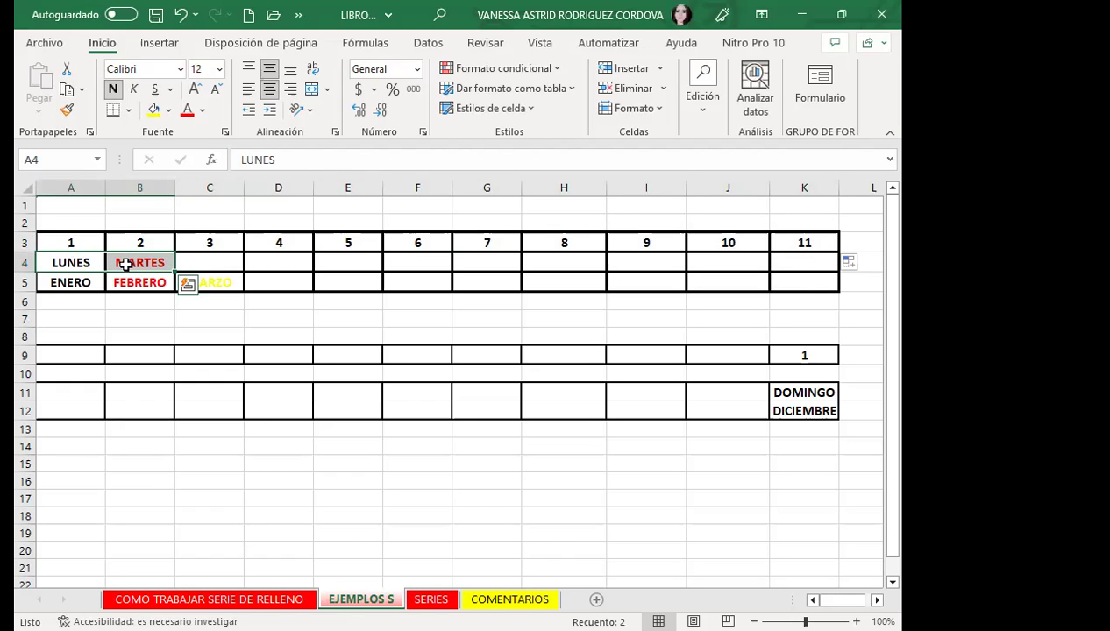
Extend LUNES and MARTES from A4:B4 to K4, checking the weekdays run through JUEVES.
drag(82, 263, 114, 268)
drag(214, 267, 810, 261)
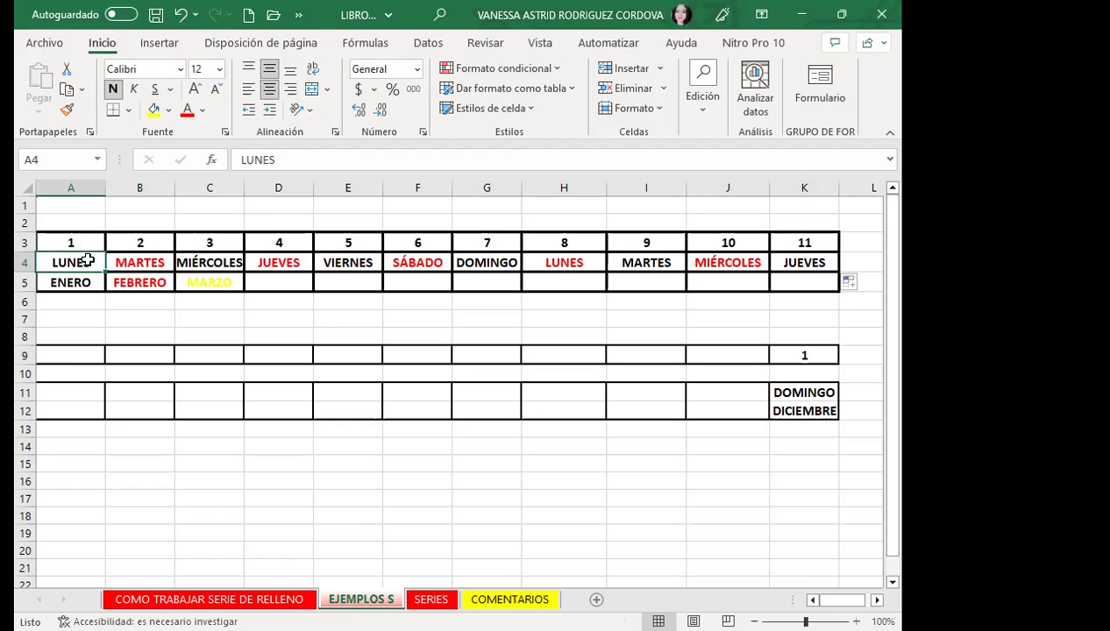
click(157, 262)
click(215, 262)
click(281, 262)
click(351, 262)
click(417, 262)
click(465, 262)
click(351, 259)
click(397, 259)
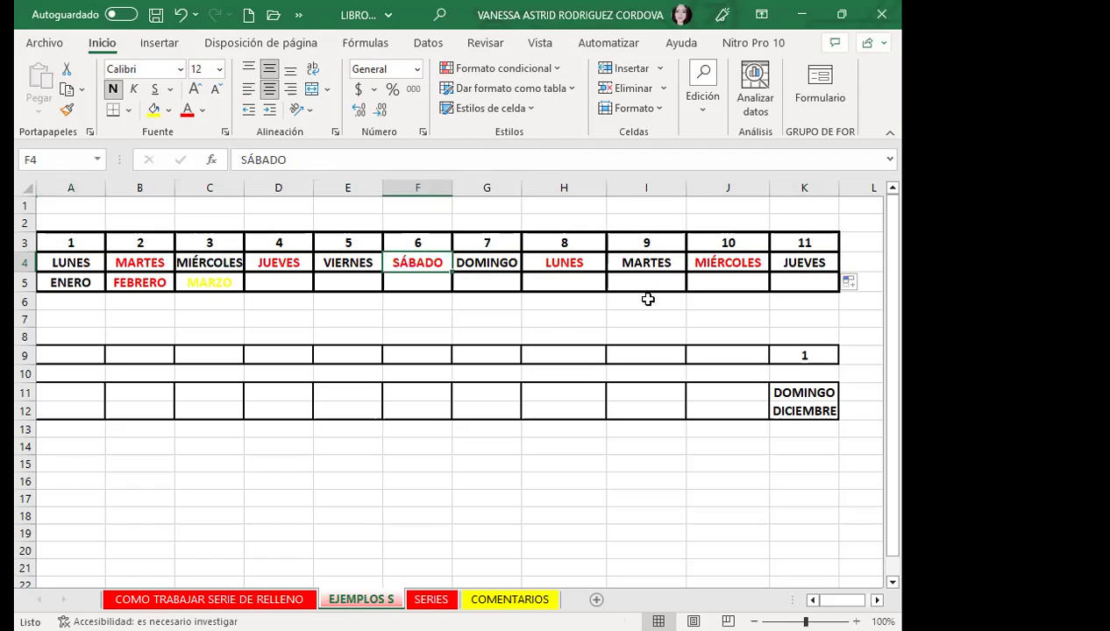
Extend ENERO, FEBRERO, MARZO across row 5 to K5, checking months through NOVIEMBRE.
drag(79, 280, 793, 277)
click(102, 282)
click(149, 288)
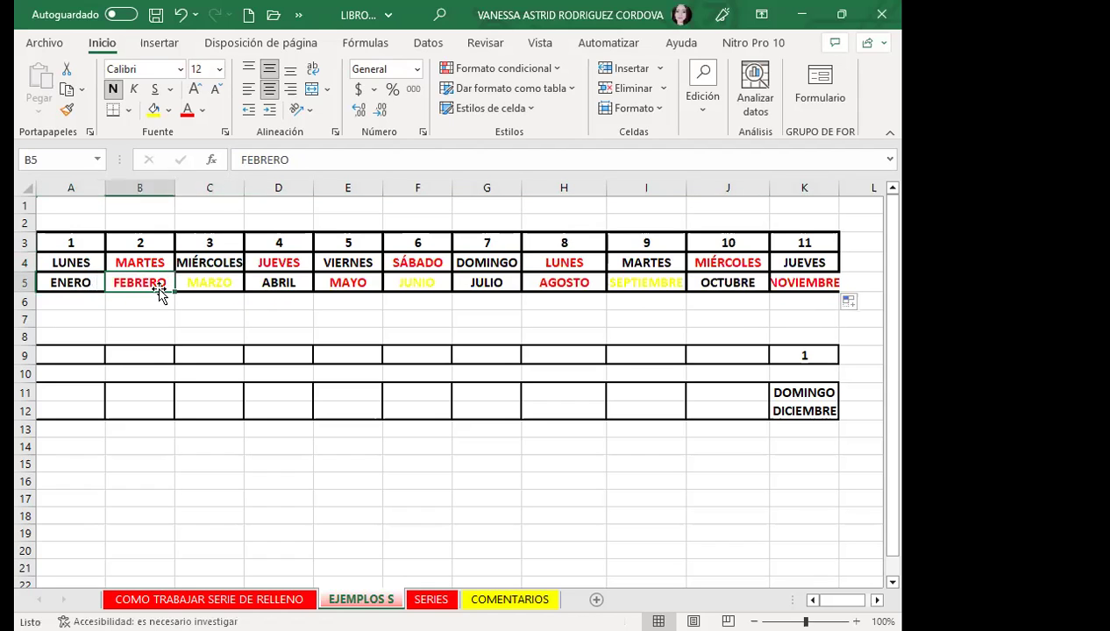
click(225, 296)
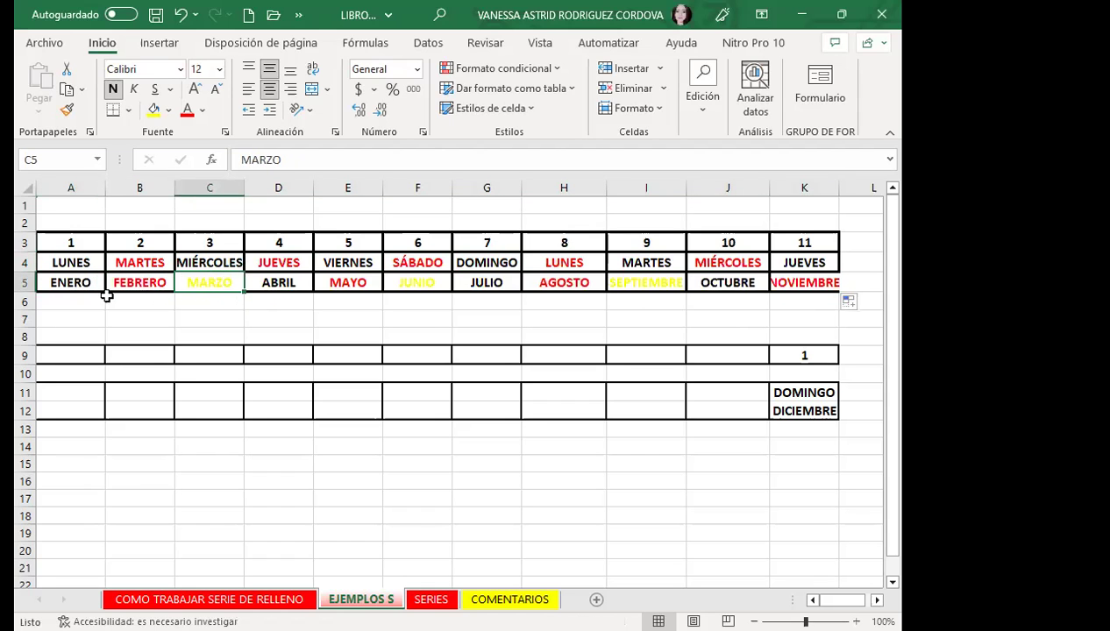
click(263, 284)
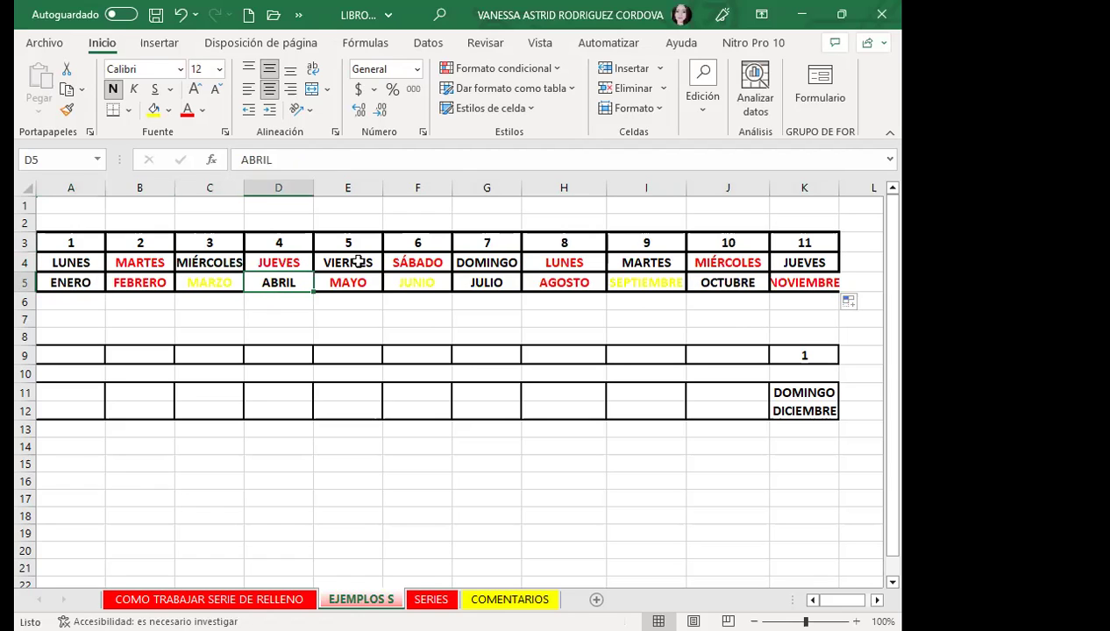
click(355, 284)
click(411, 283)
click(498, 282)
click(596, 284)
click(676, 283)
click(745, 283)
click(794, 283)
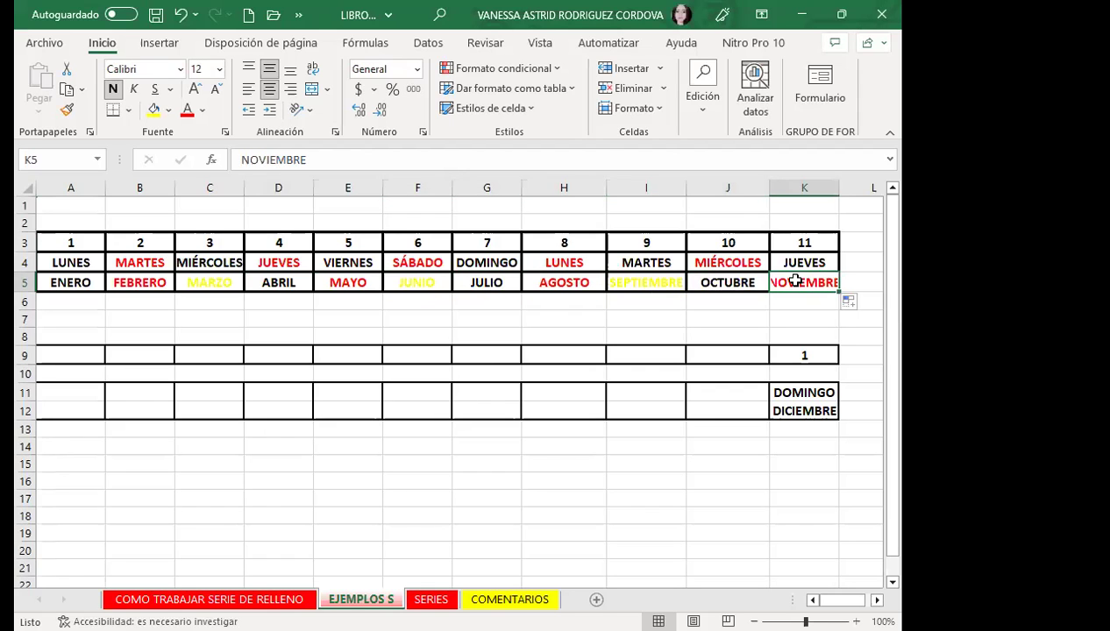
Autofit column K so NOVIEMBRE fits, then review cells C5, F7 and K9.
double_click(838, 189)
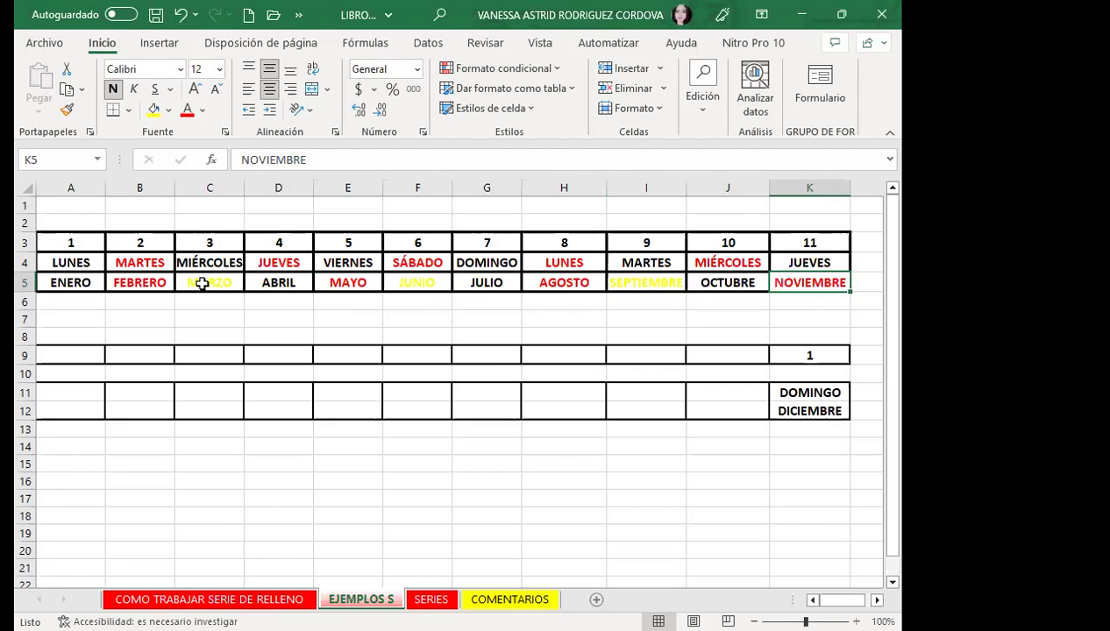
click(202, 282)
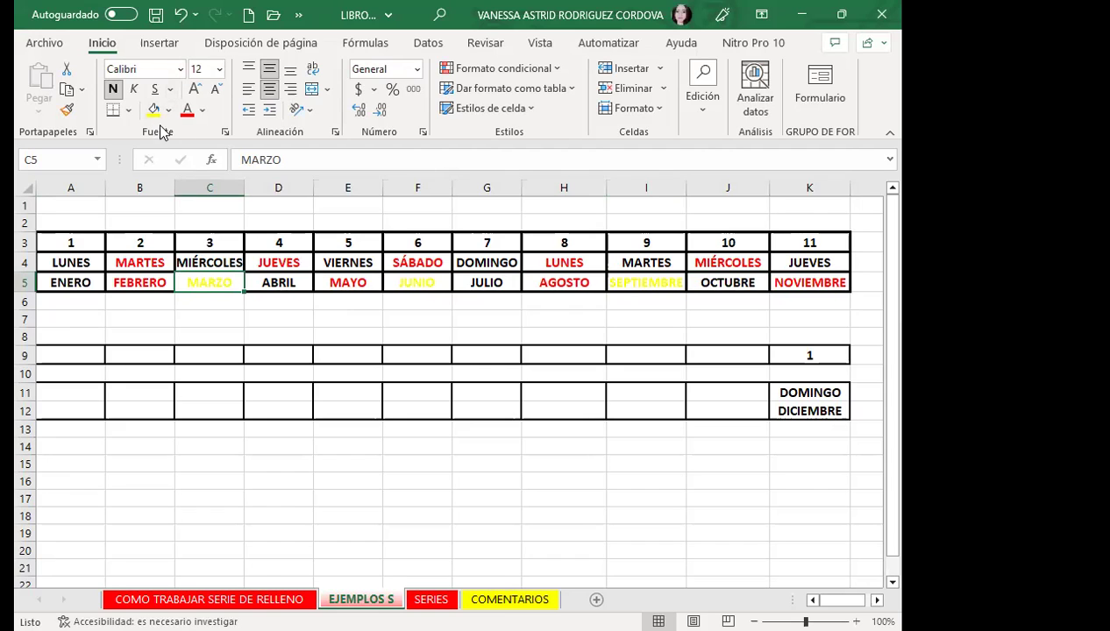
click(388, 317)
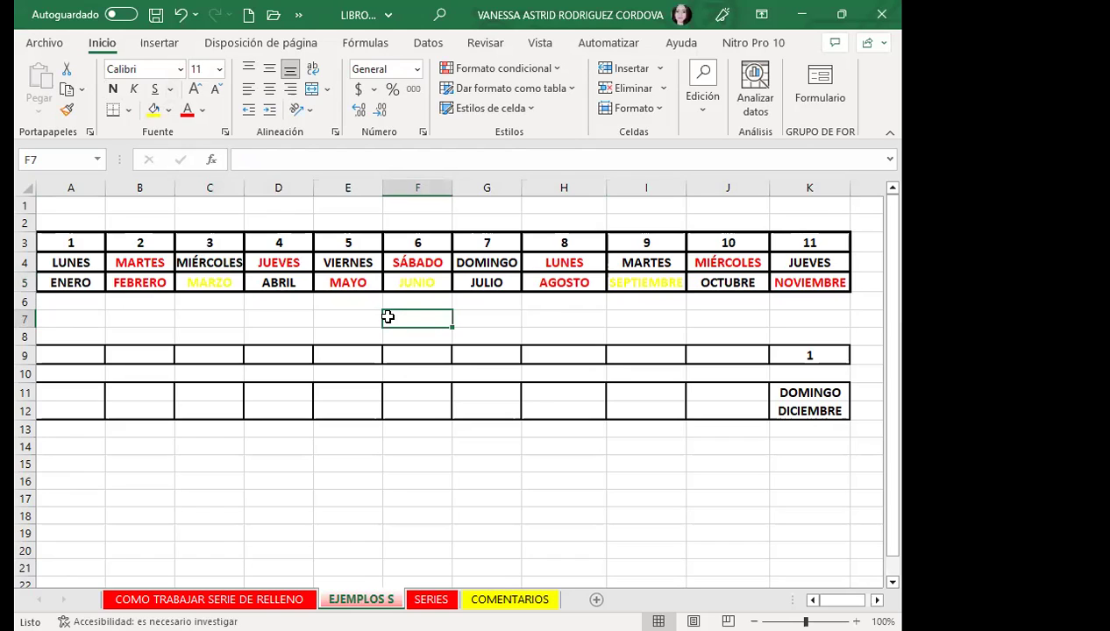
click(807, 355)
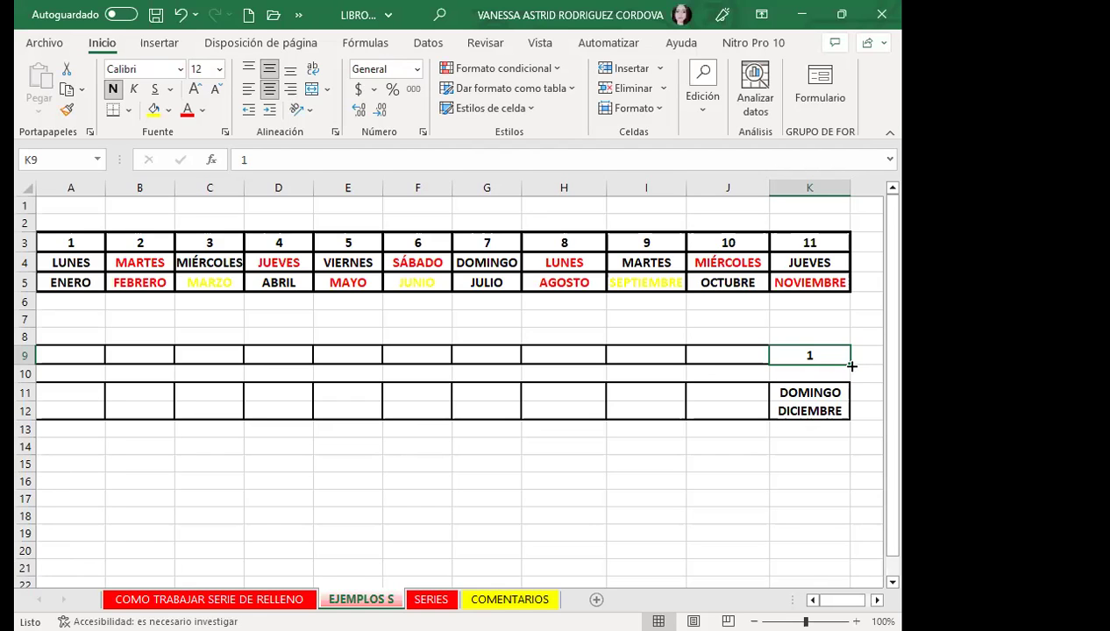
Fill A9:J9 as a series leftward from the 1 in K9, then verify values -9 through 1.
drag(851, 366, 51, 357)
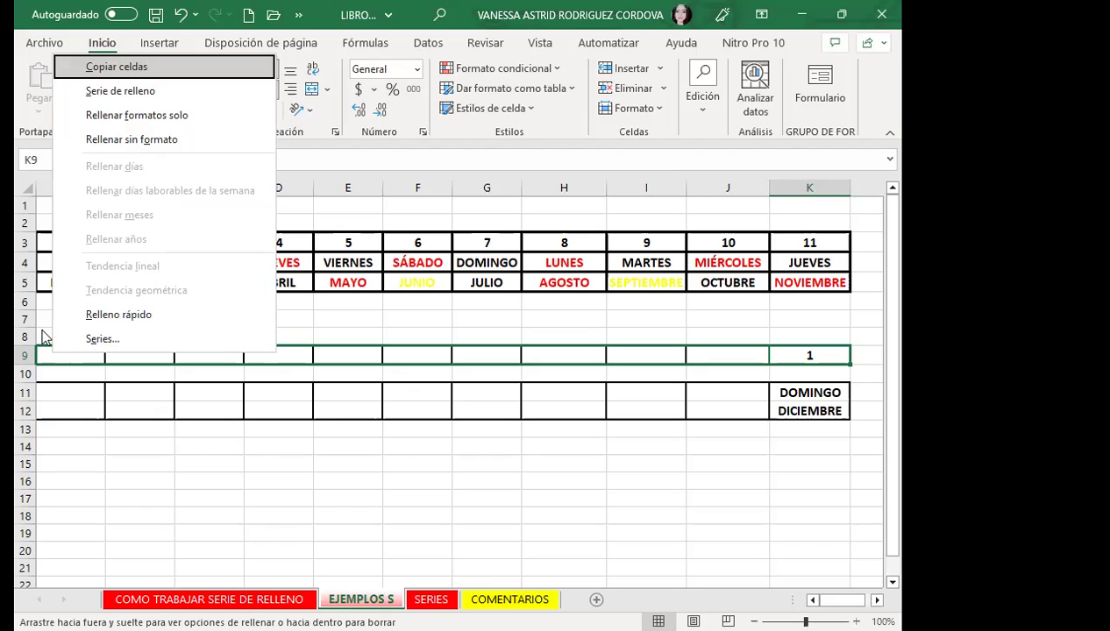
click(136, 91)
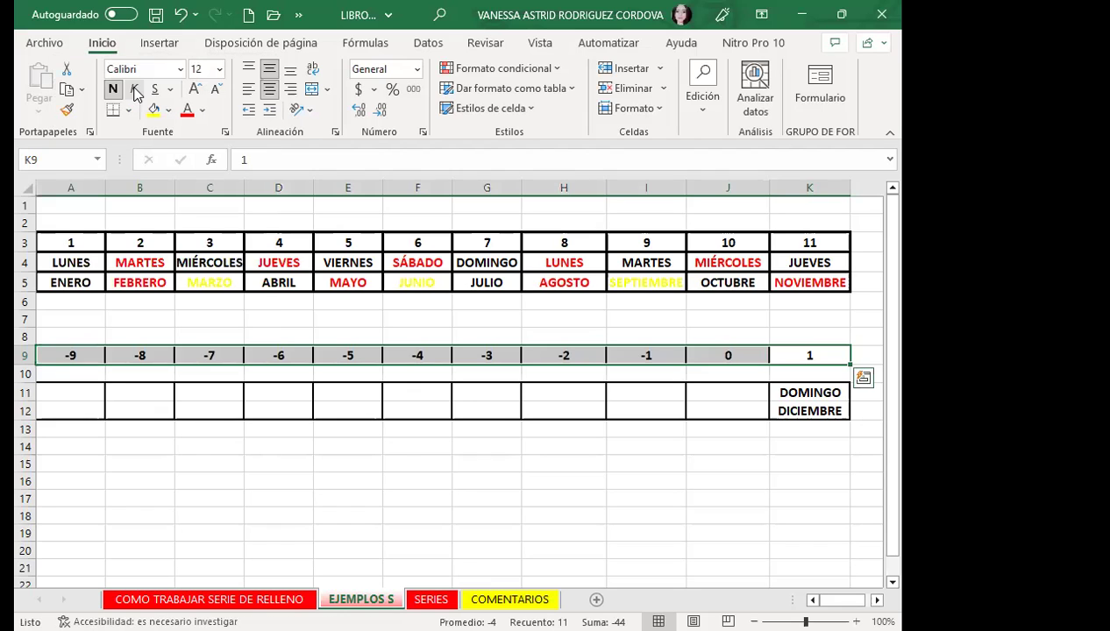
click(822, 357)
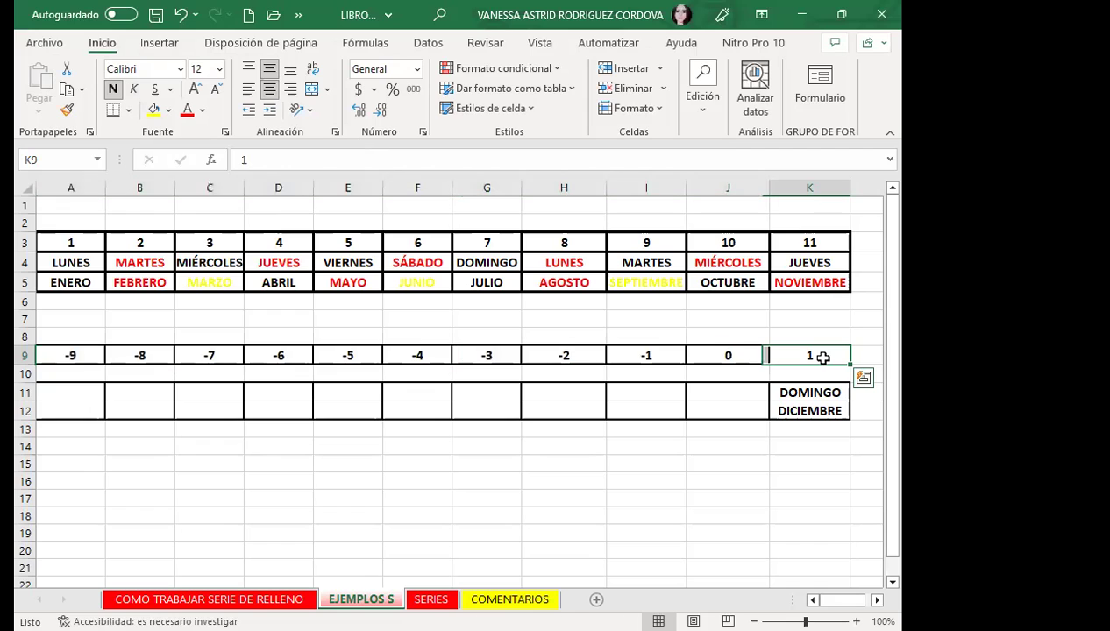
click(822, 356)
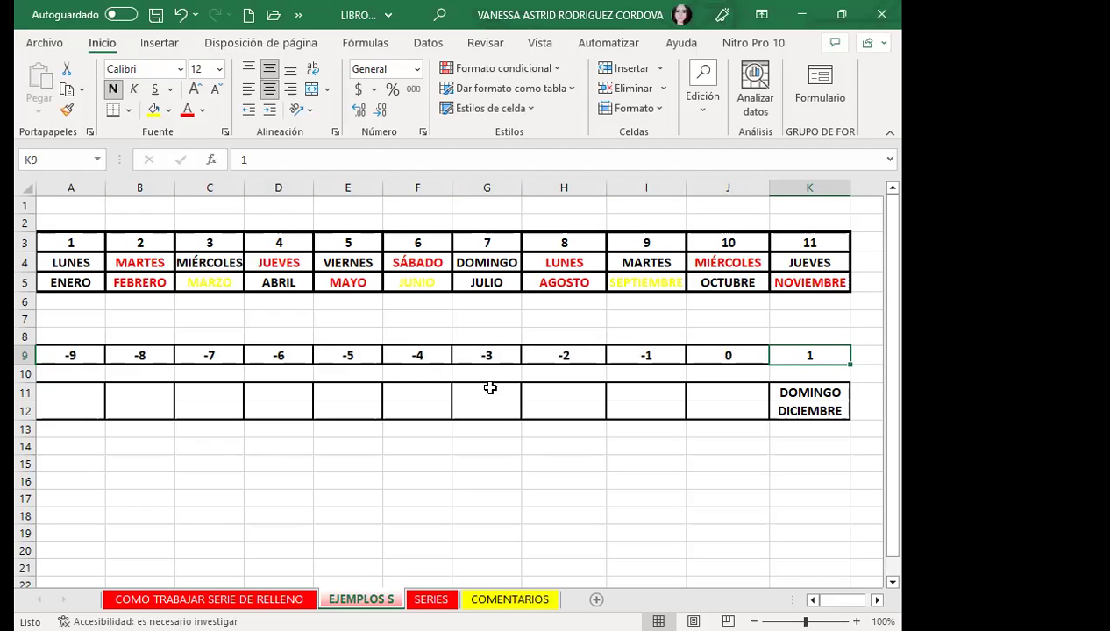
click(723, 355)
click(666, 354)
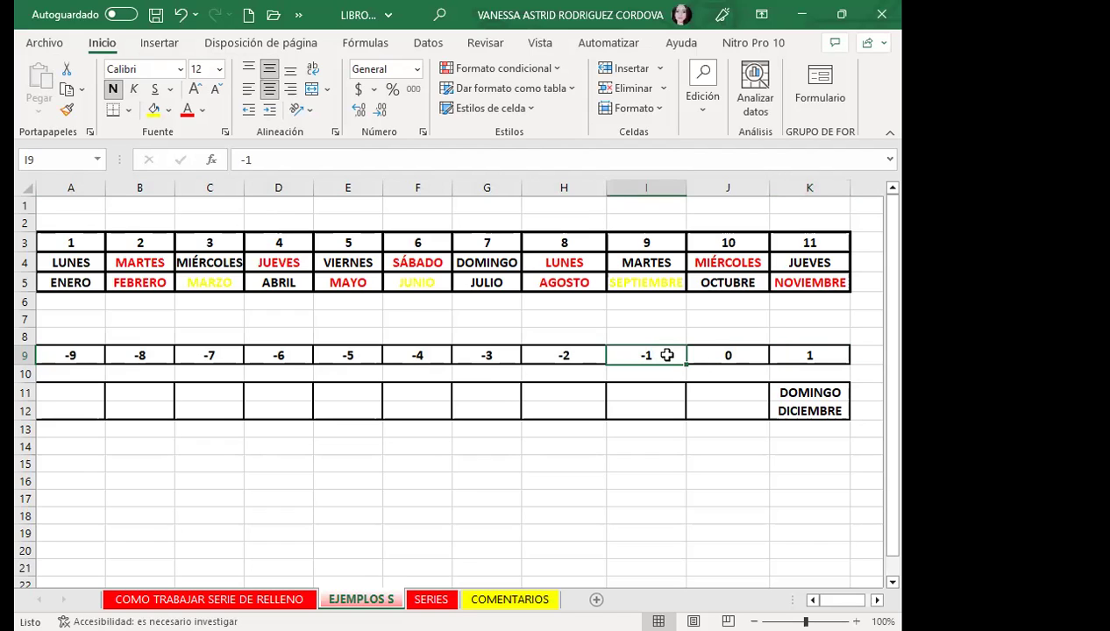
click(782, 349)
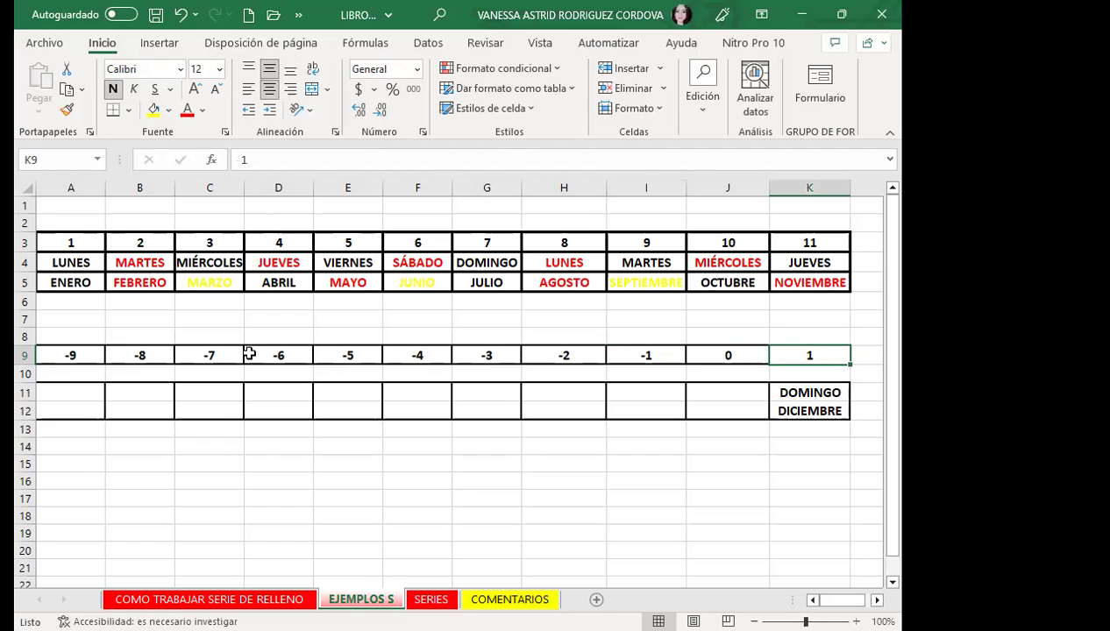
click(66, 353)
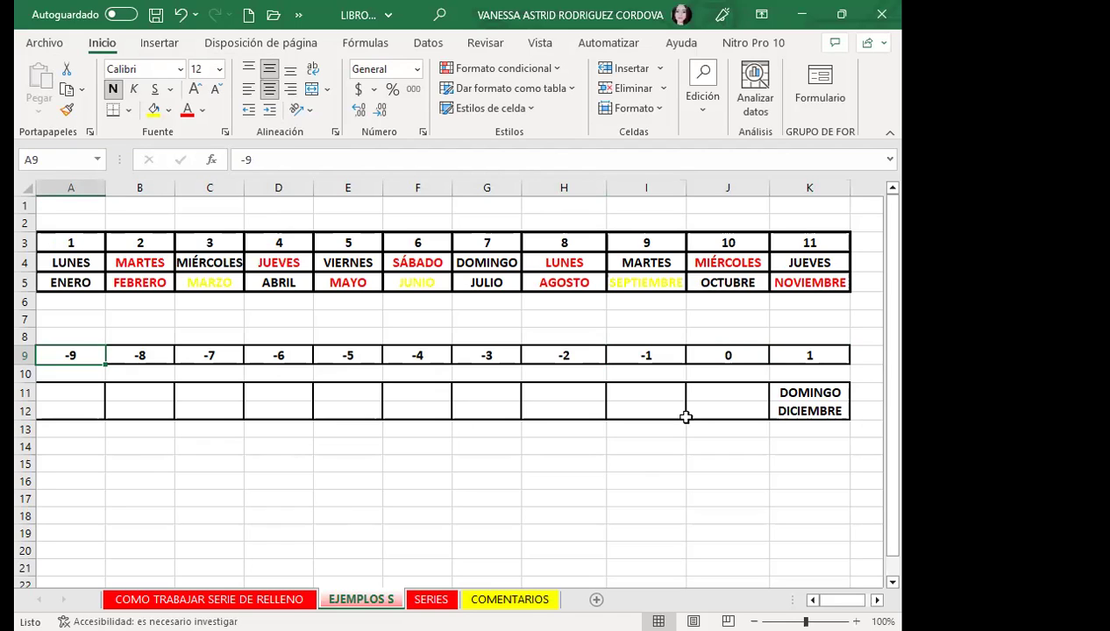
Fill A11:J11 leftward from DOMINGO in K11 with weekdays, starting with JUEVES in A11.
click(794, 388)
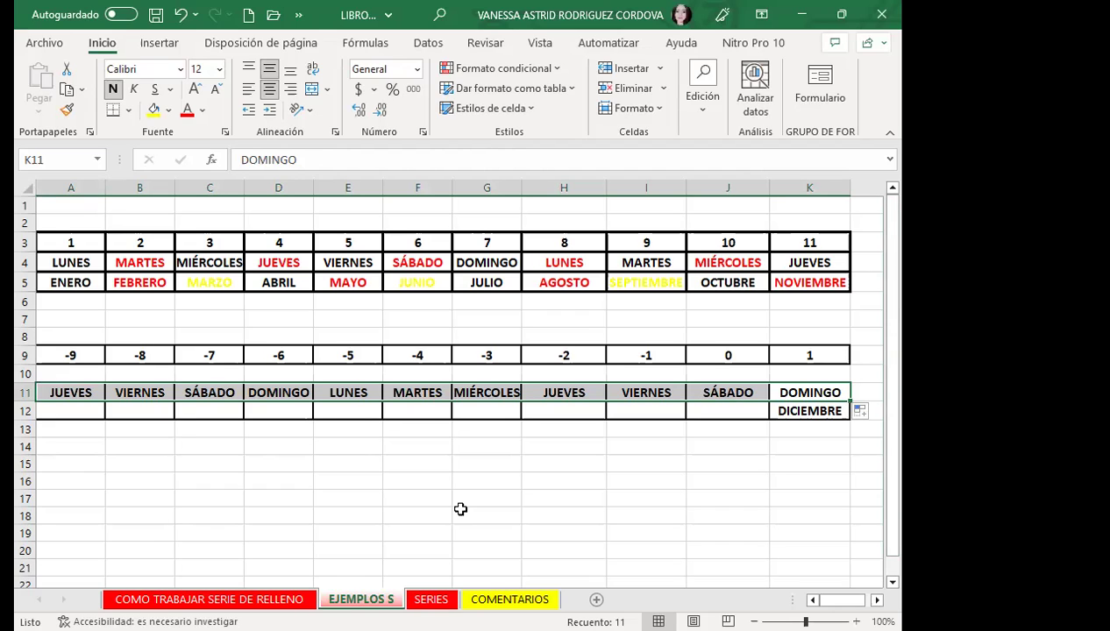
click(795, 356)
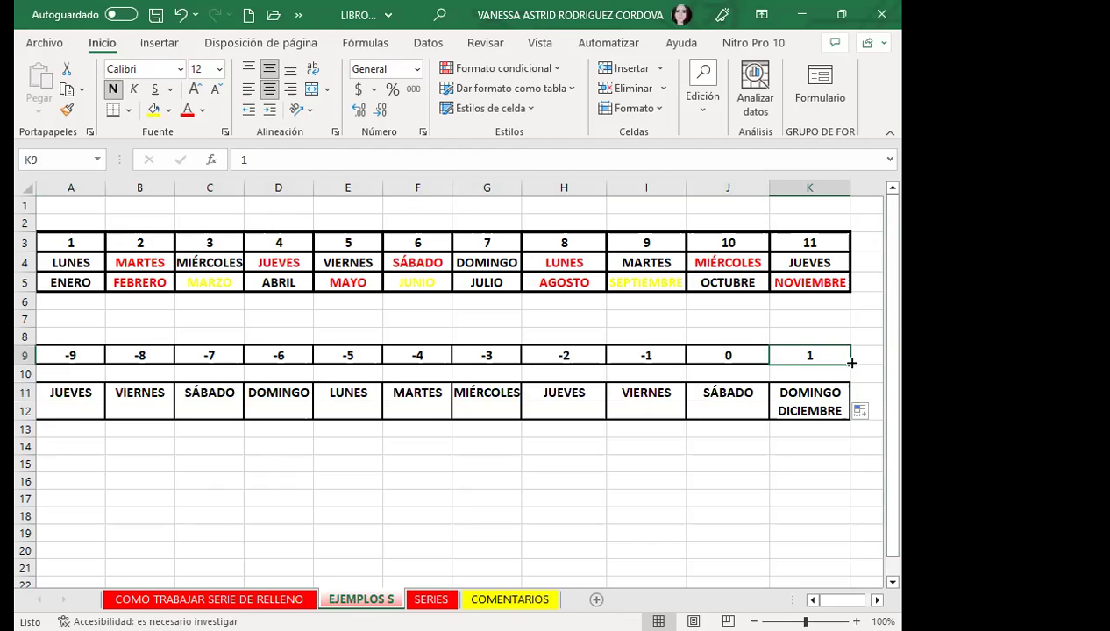
click(805, 393)
click(726, 394)
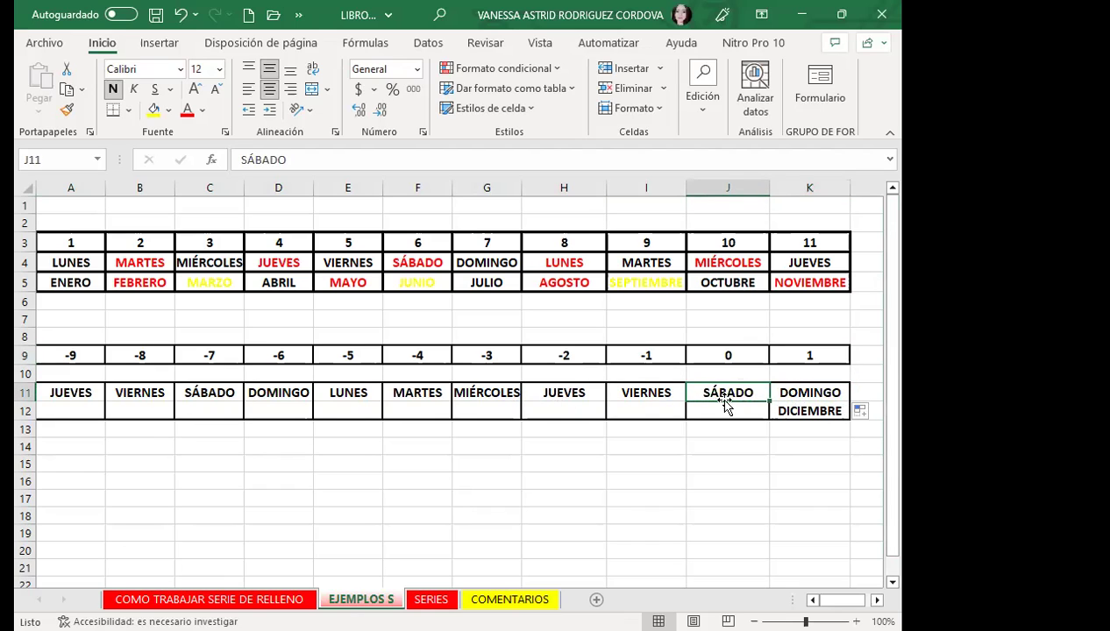
click(803, 390)
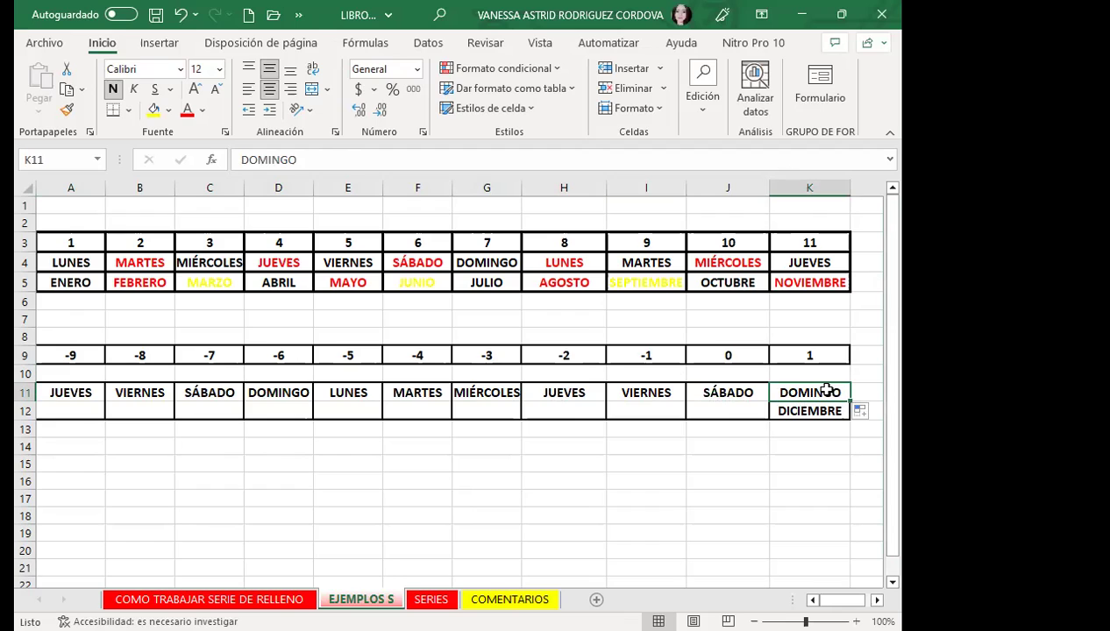
click(719, 397)
click(639, 395)
click(561, 393)
click(445, 392)
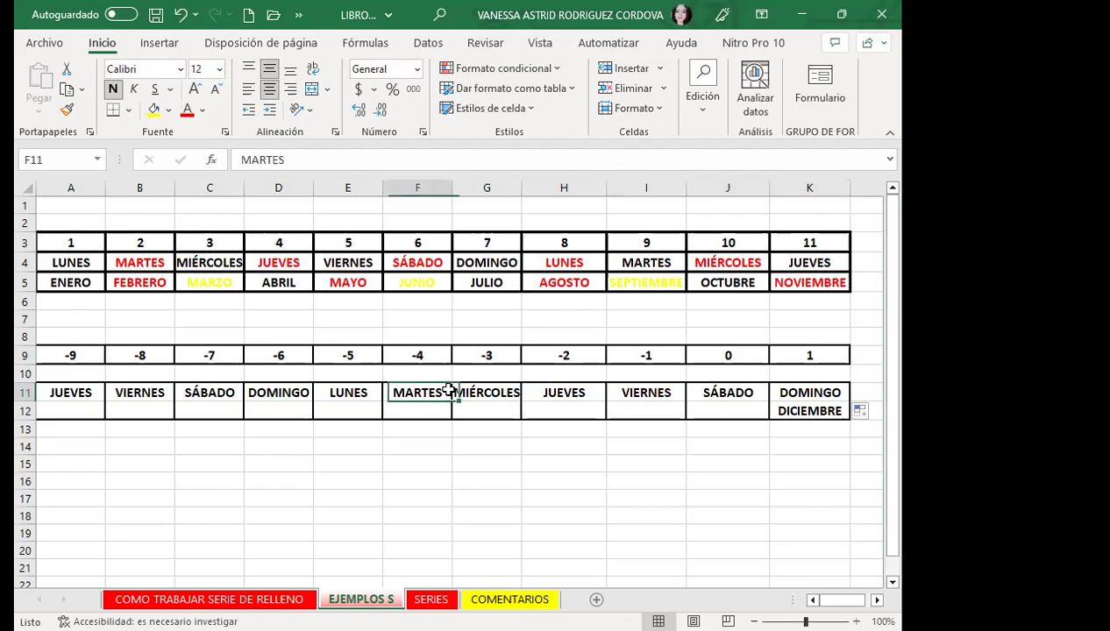
click(800, 354)
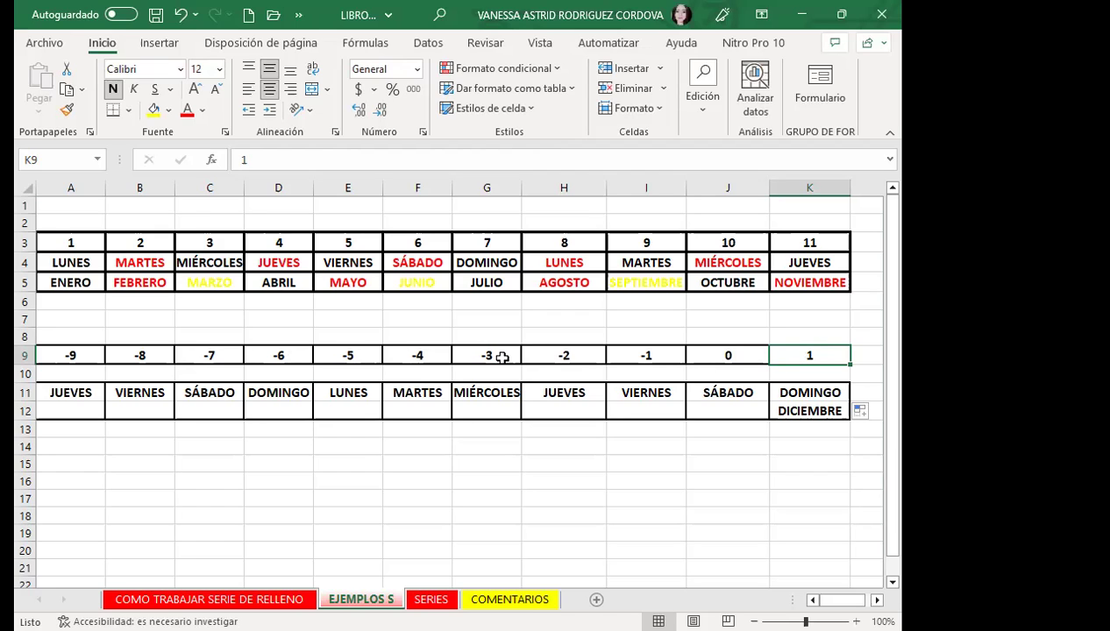
click(789, 392)
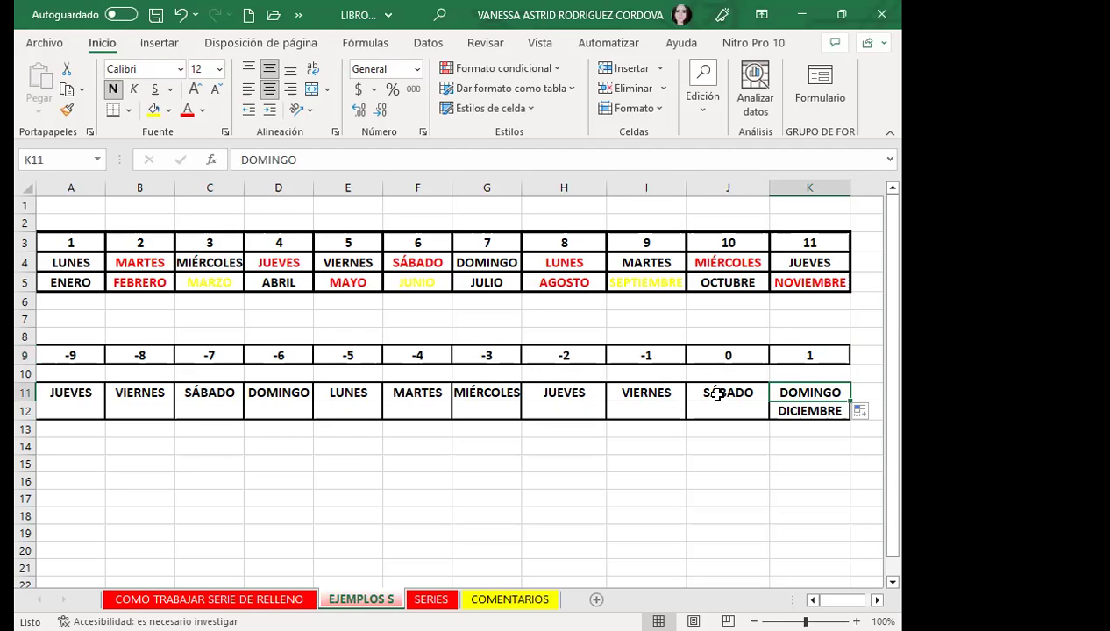
click(800, 412)
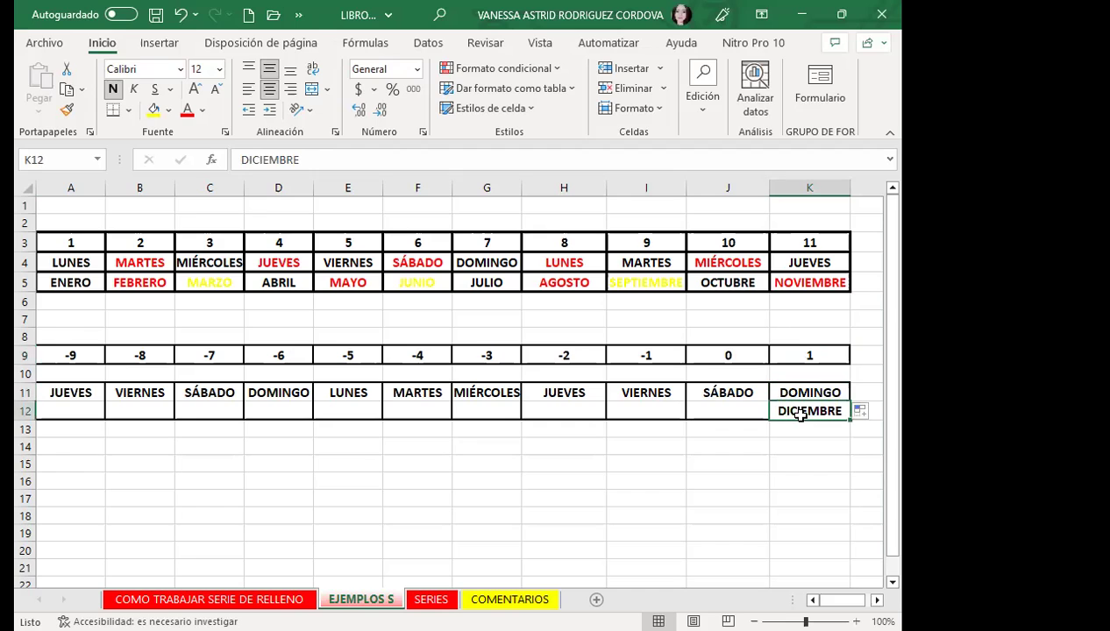
click(728, 413)
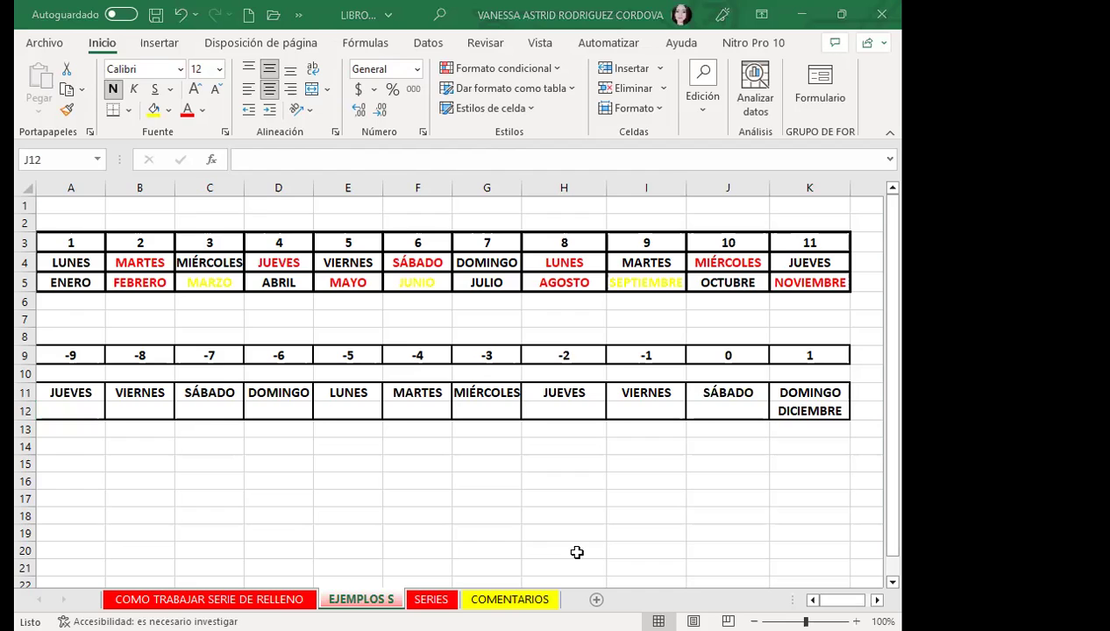
click(811, 408)
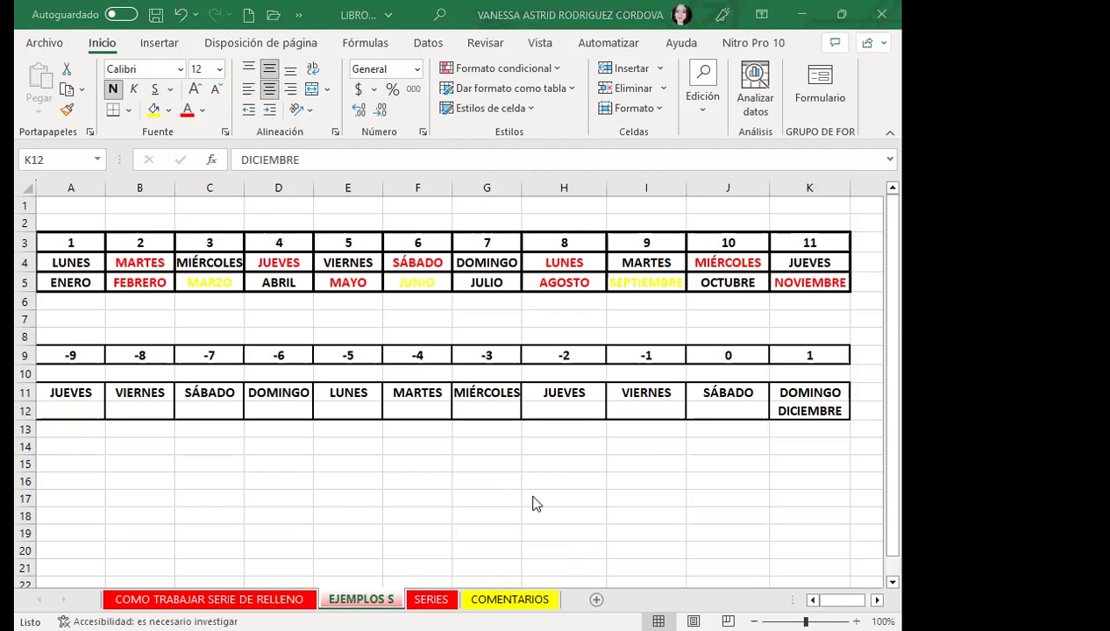
Fill row 12 leftward from DICIEMBRE in K12 with month names back to FEBRERO in A12.
click(804, 412)
drag(853, 422, 84, 408)
click(733, 416)
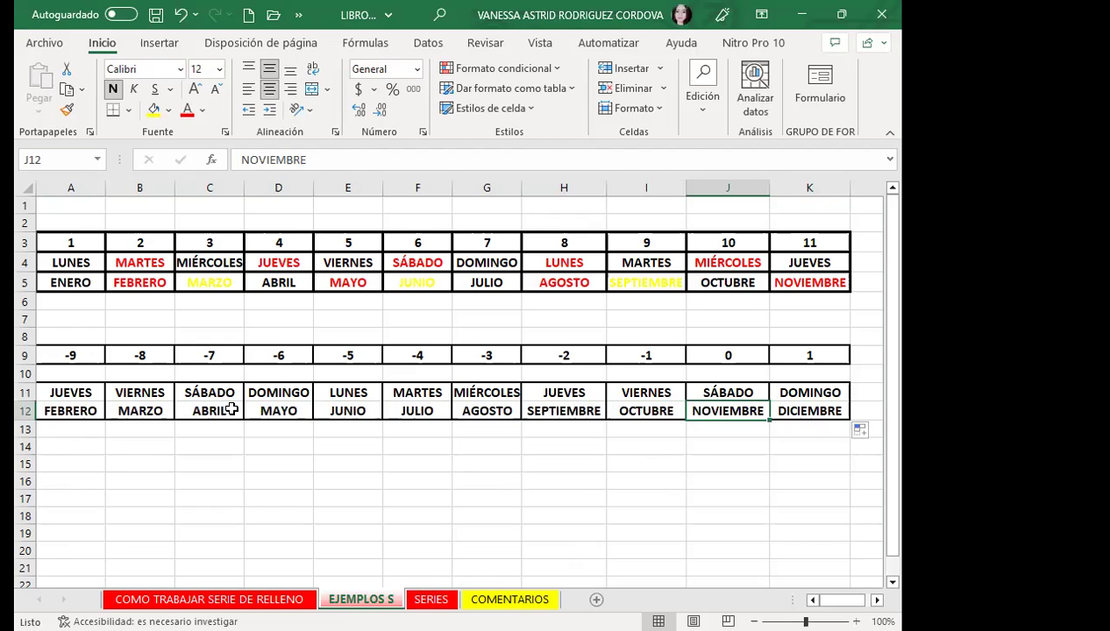
Select an empty cell and minimize Excel so the PowerPoint presentation shows.
click(816, 391)
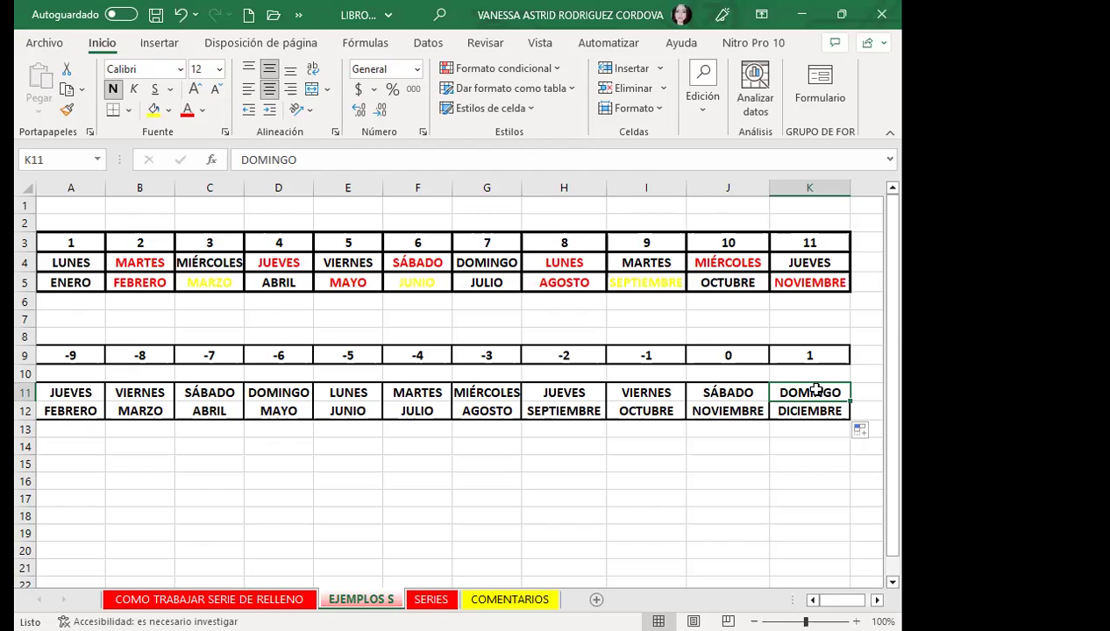
drag(471, 447, 482, 463)
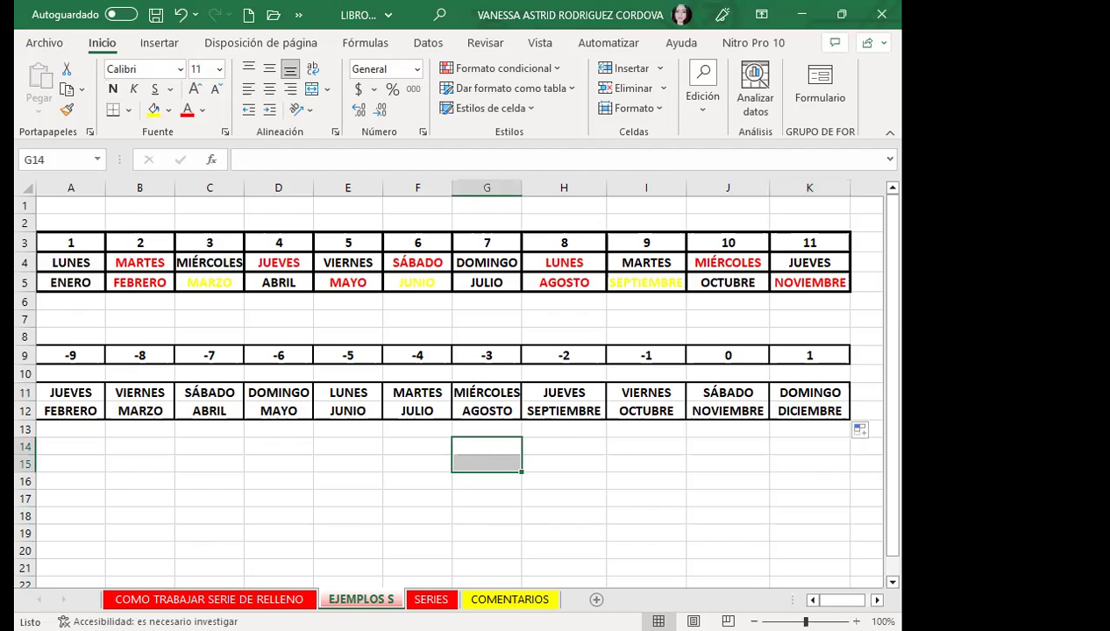
click(349, 457)
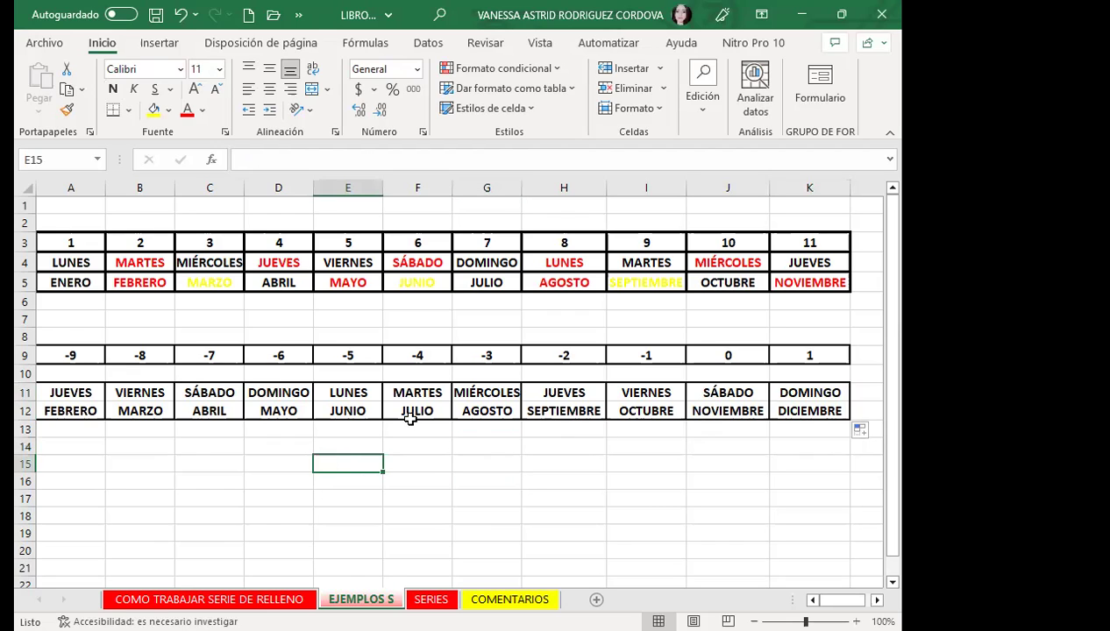
click(279, 332)
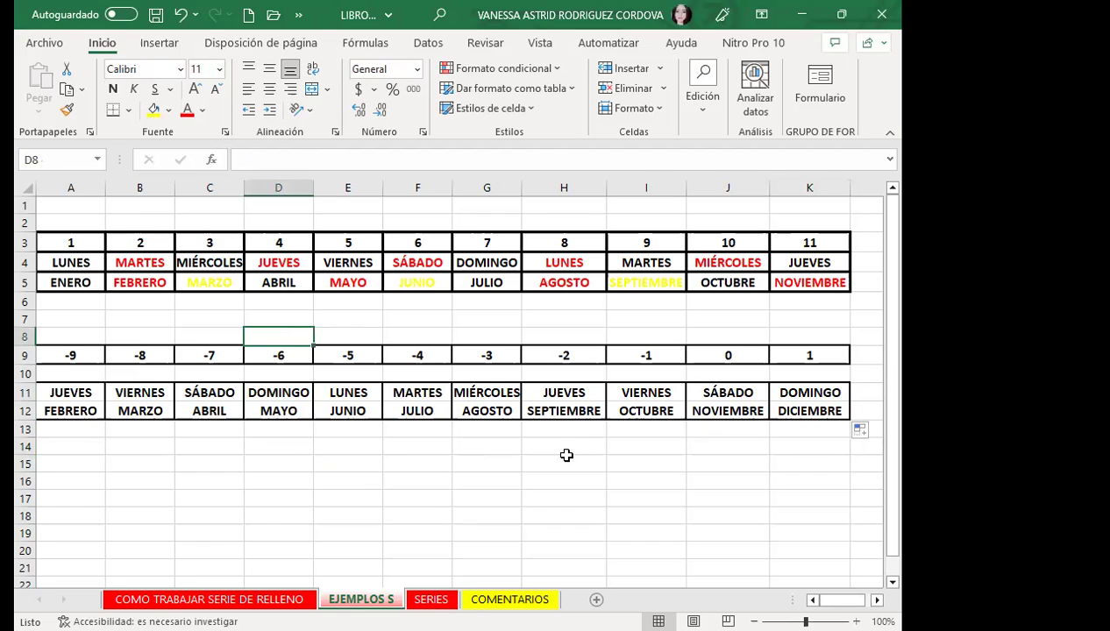
click(348, 480)
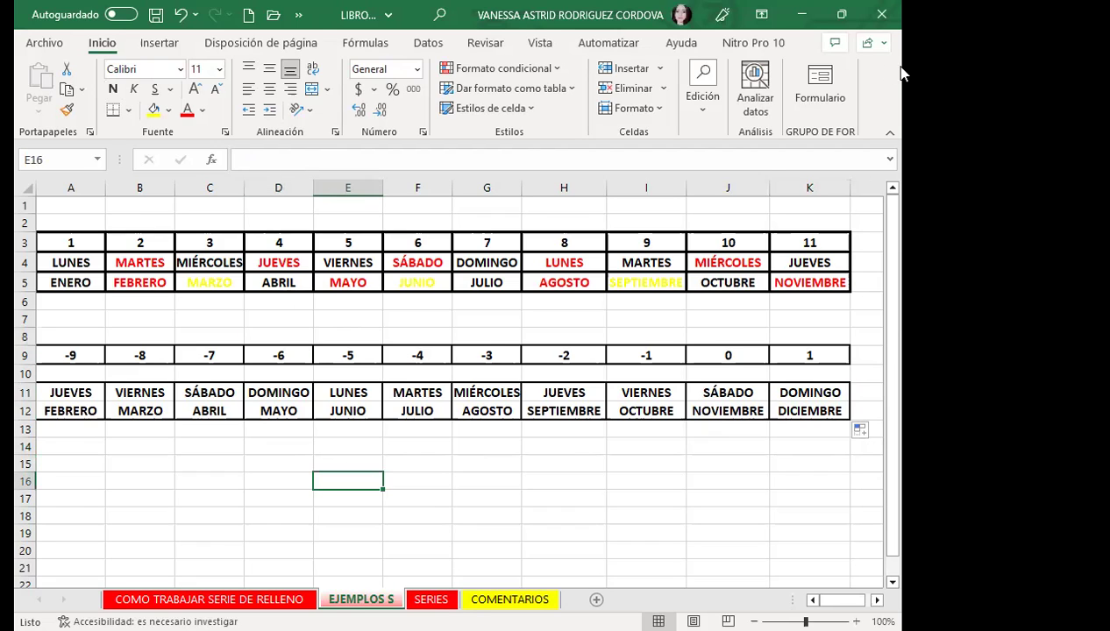
click(808, 11)
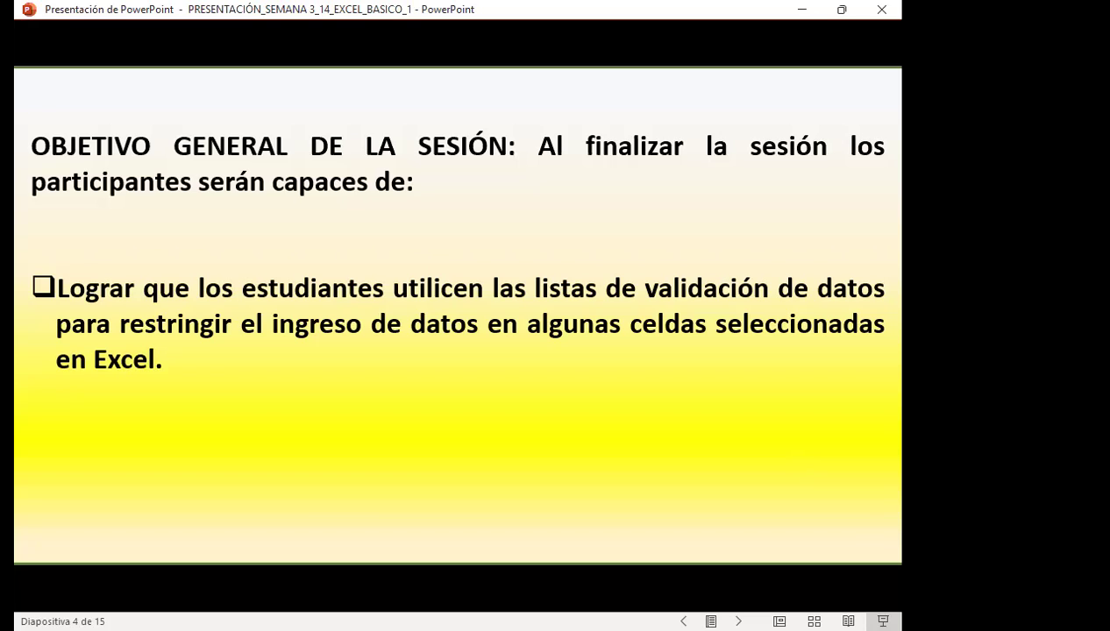
Advance to slide 5, the VALIDACIÓN DE DATOS title graphic.
key(Right)
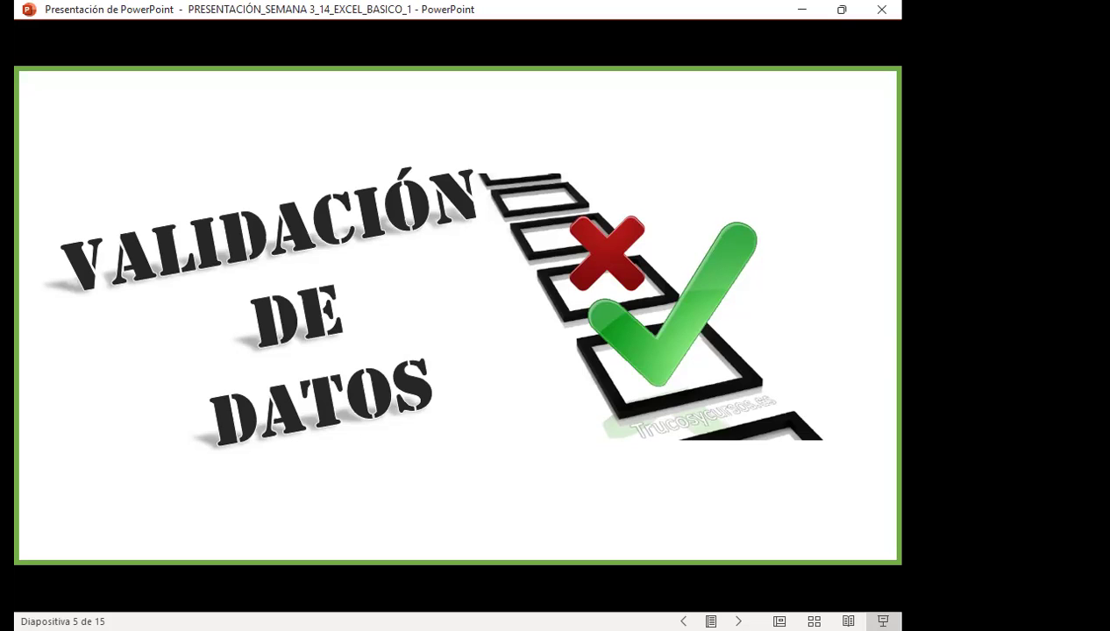
Advance to slide 6, defining data validation and introducing a practical case.
key(Right)
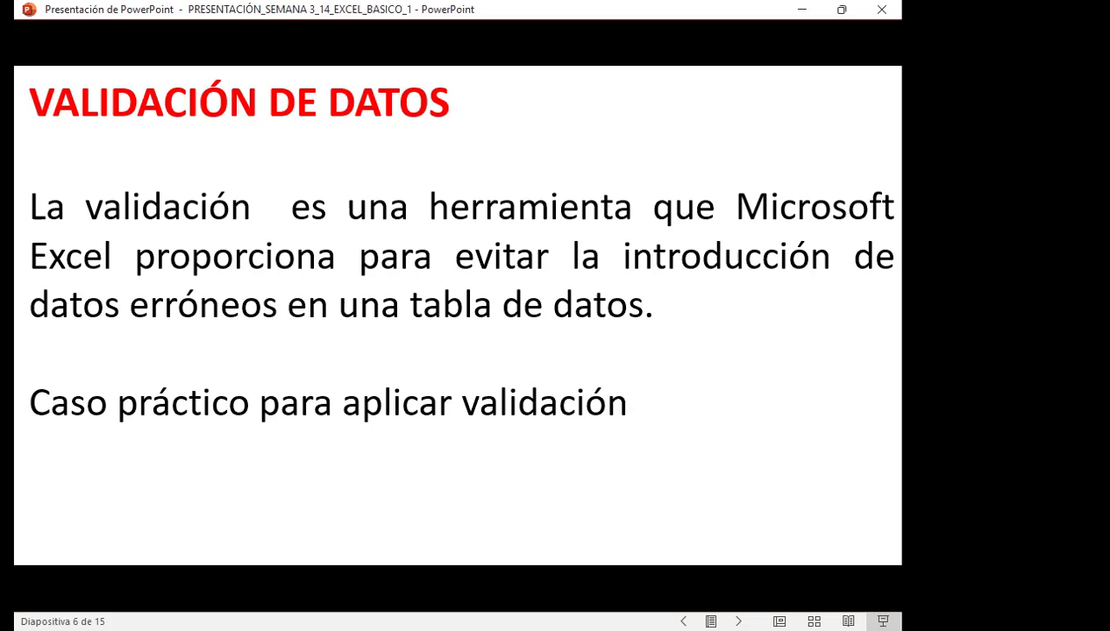
Advance to slide 7, listing steps 3–5 for opening the Validación de datos window.
key(Right)
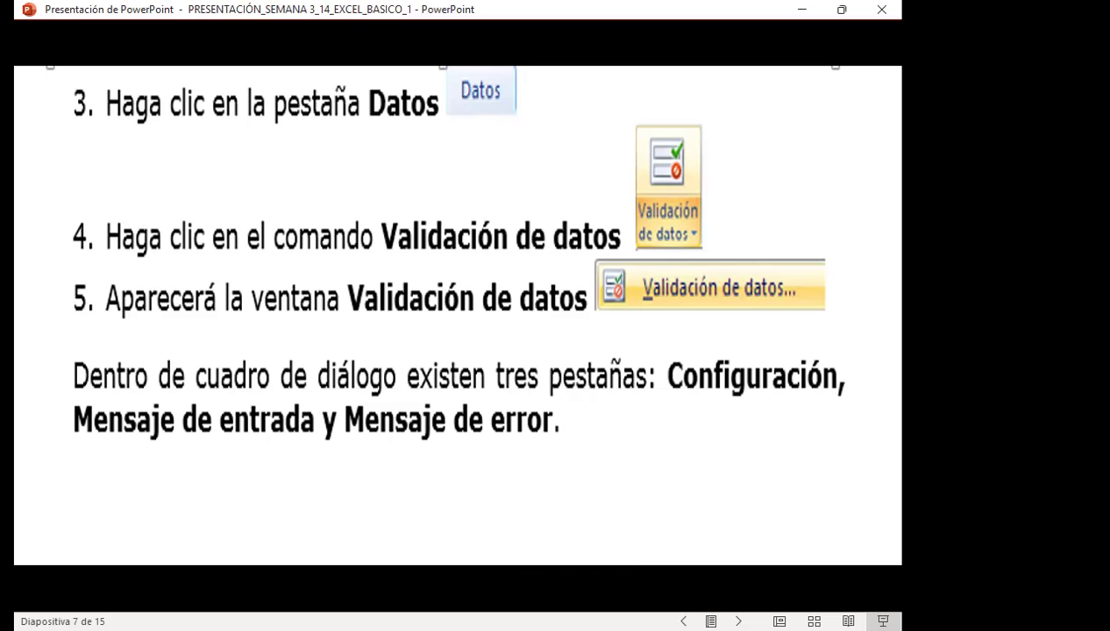
Advance to slide 8, showing the sample sales table with an empty FECHA column.
key(Right)
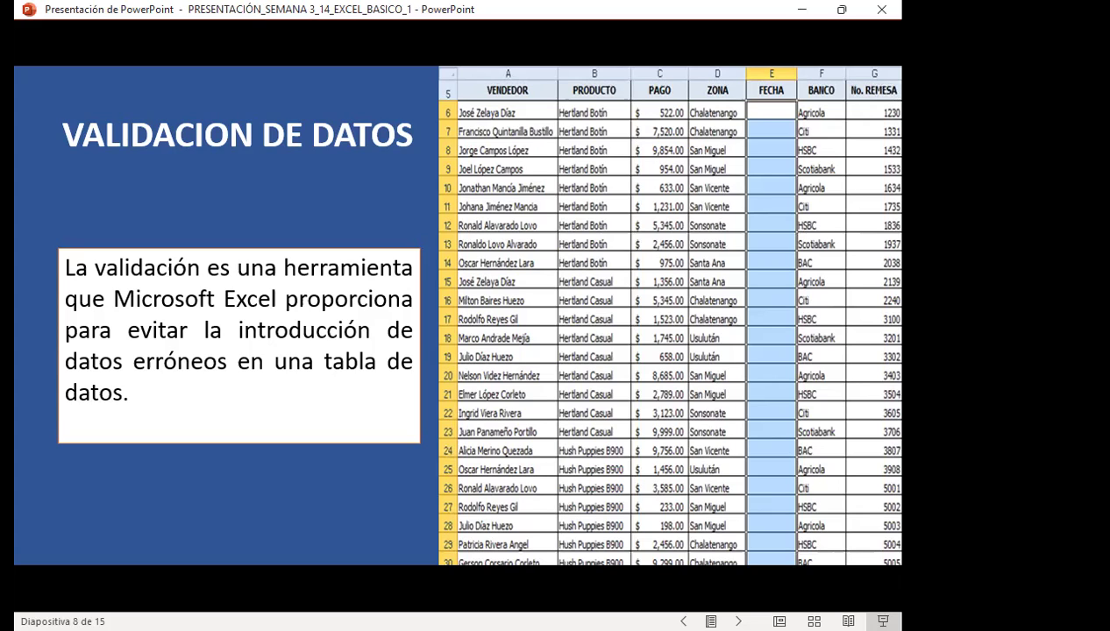
Advance to slide 9, PROCEDIMIENTO, with the 01/09/2012–30/09/2012 date validation.
key(Right)
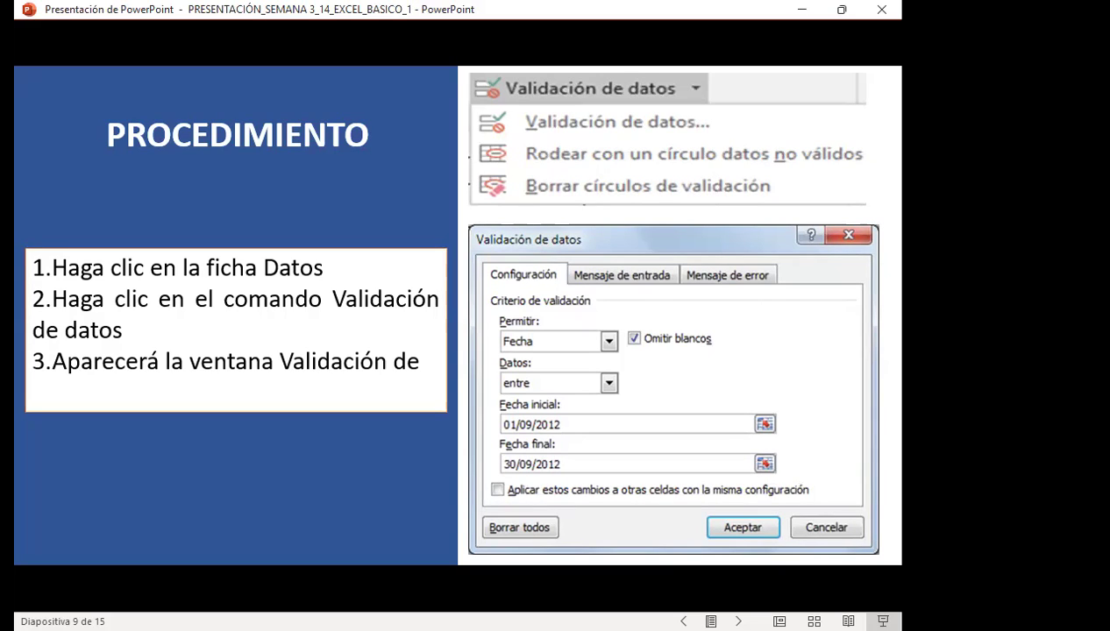
Advance to slide 10, the "Fecha de Remesas" input message for September 2012 dates.
key(Right)
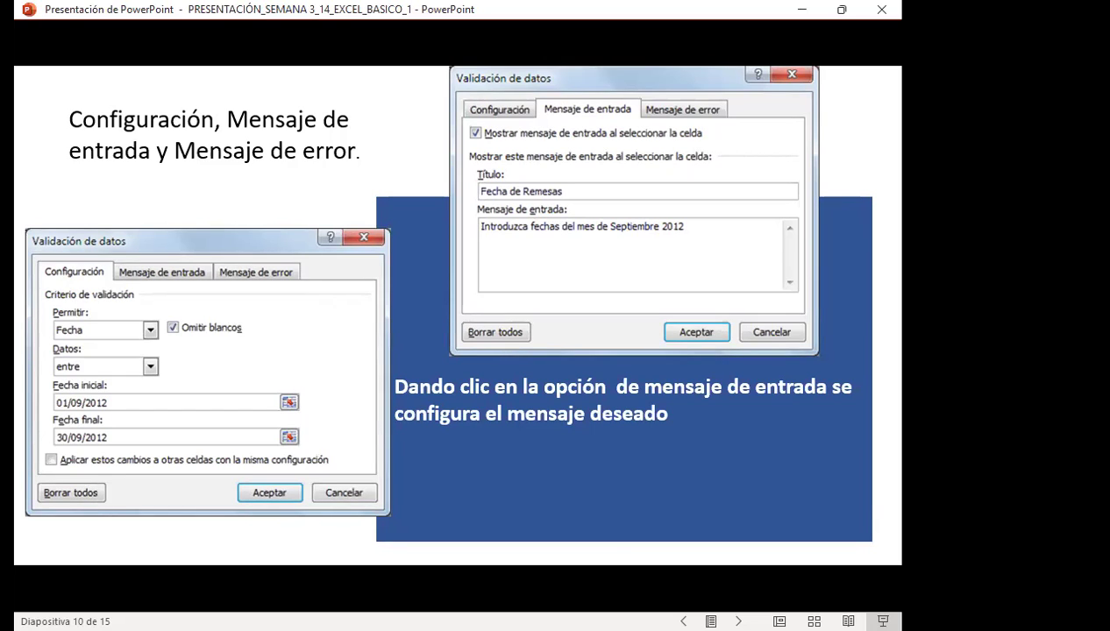
Show slide 11 on error types, then switch back to Excel's VALIDACIÓN sheet.
key(Right)
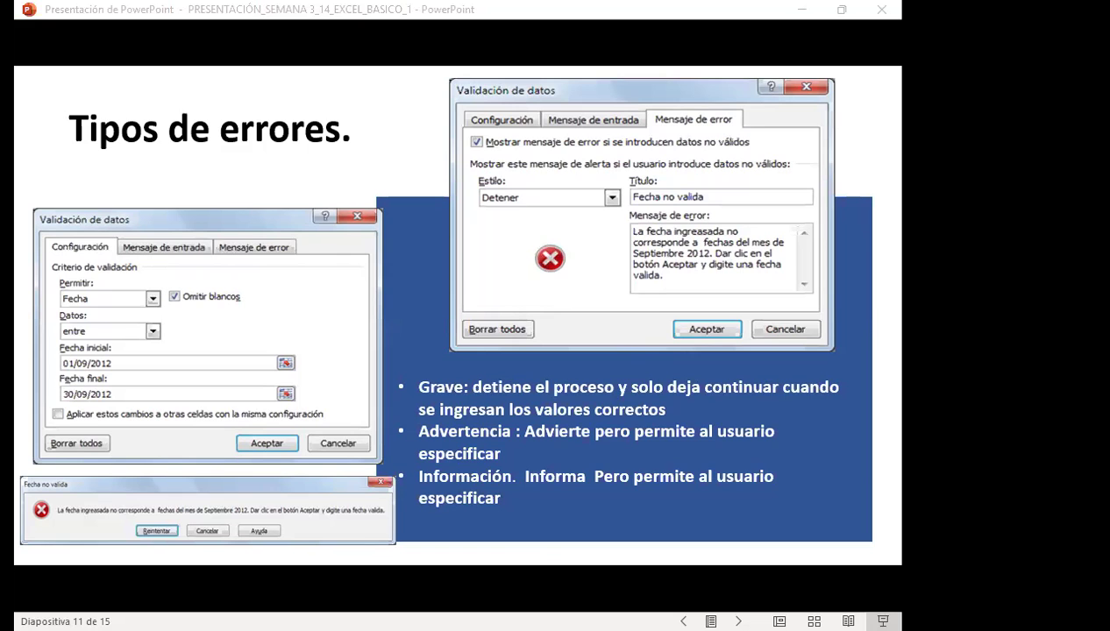
key(alt+Tab)
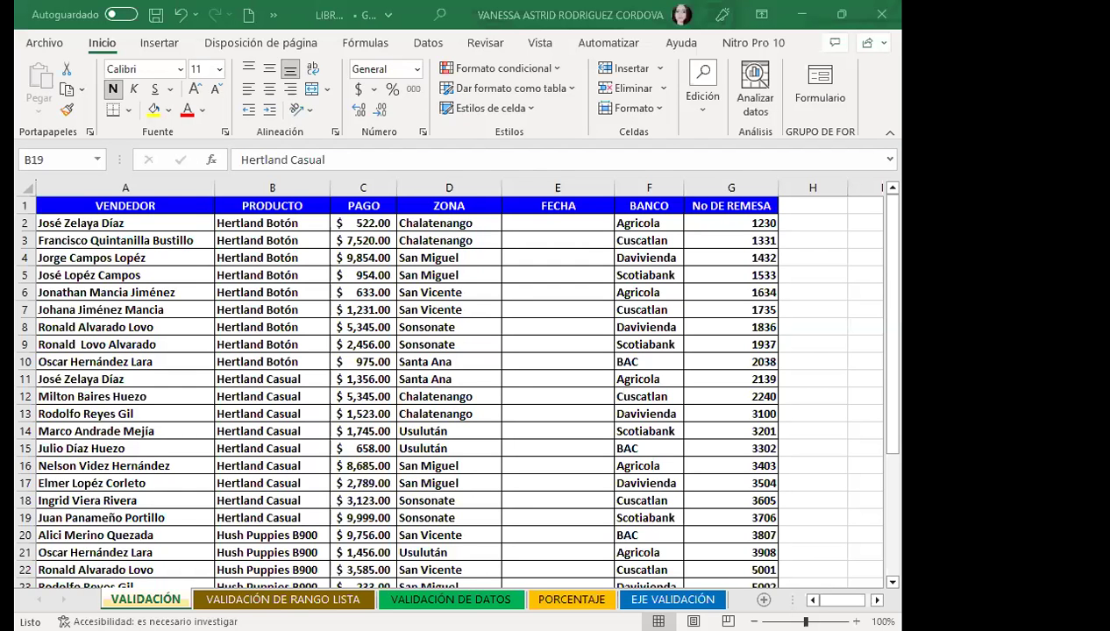
Select the blank FECHA range E2:E32 on the VALIDACIÓN sheet.
click(519, 382)
click(559, 293)
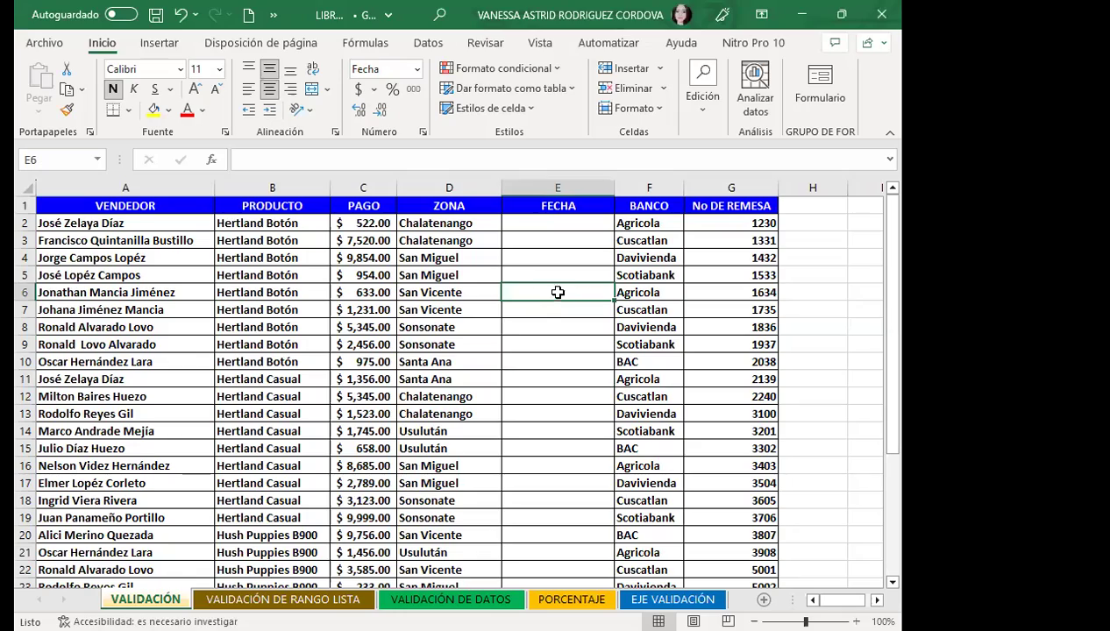
click(542, 223)
drag(542, 223, 605, 559)
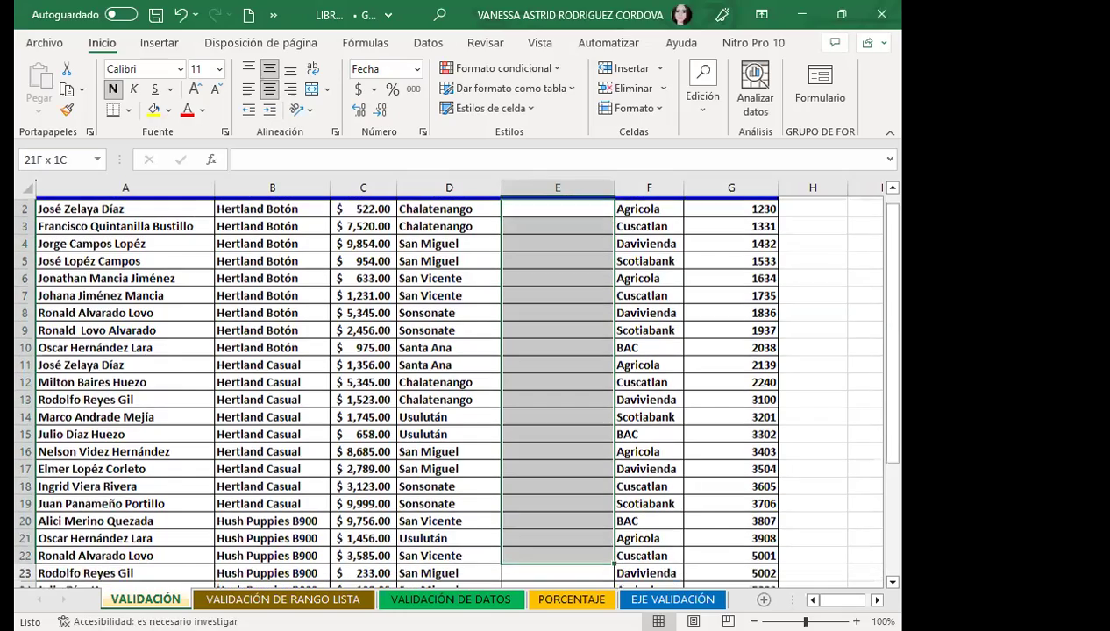
mouse_move(605, 559)
mouse_down()
mouse_move(545, 552)
mouse_move(548, 387)
mouse_up()
scroll(548, 387, up, 4)
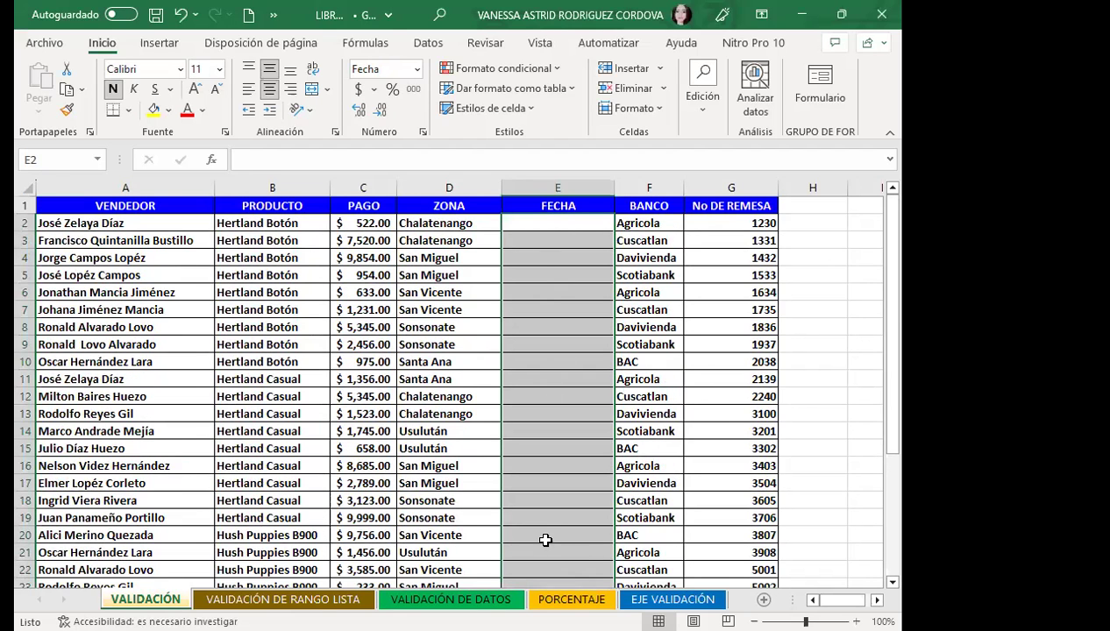
scroll(544, 535, down, 5)
scroll(545, 504, down, 3)
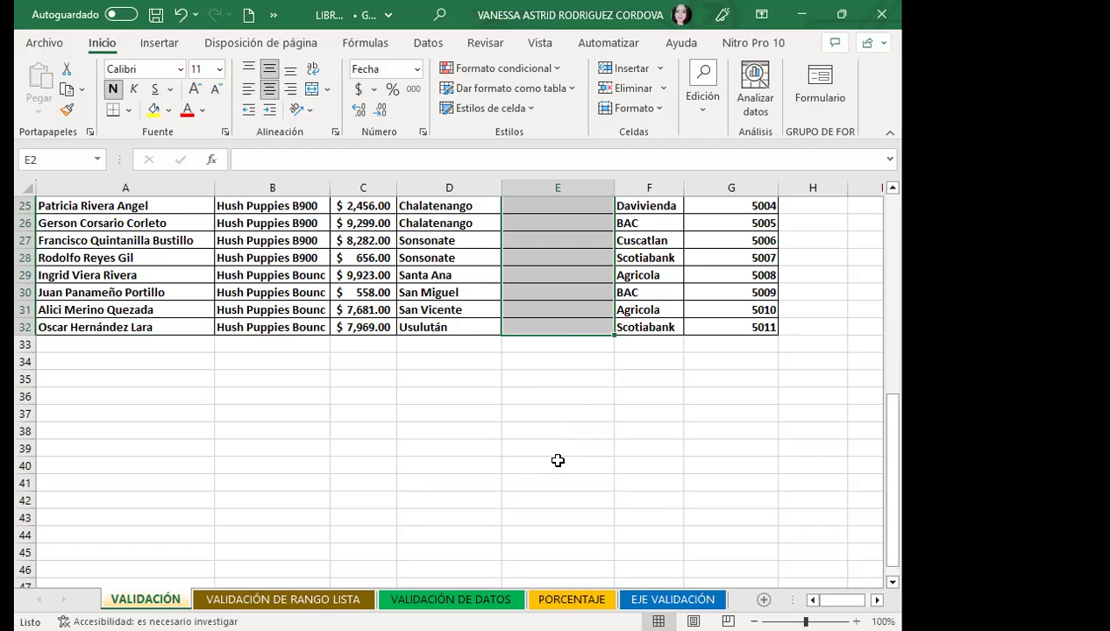
scroll(562, 450, up, 4)
scroll(565, 449, up, 4)
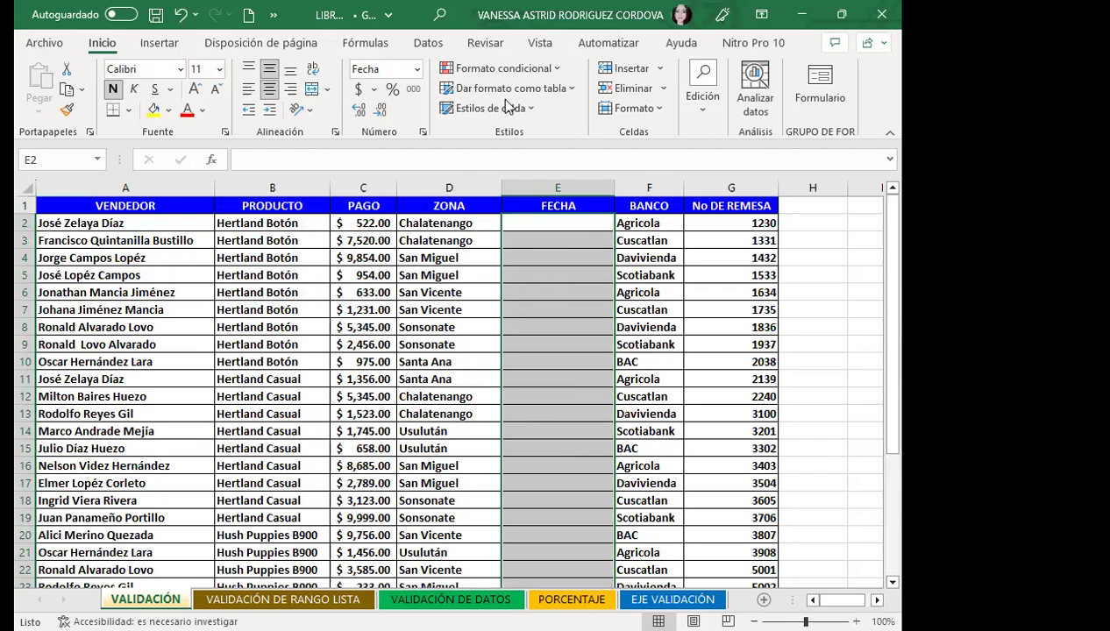
Open the Validación de datos dialog from the Datos tab for E2:E32.
click(427, 44)
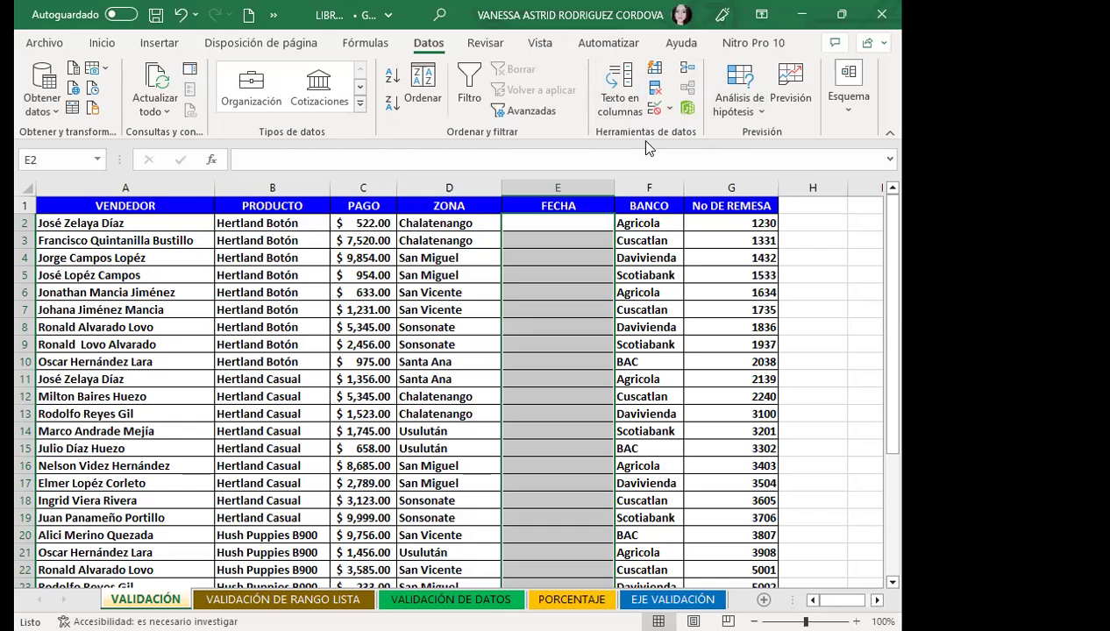
click(670, 112)
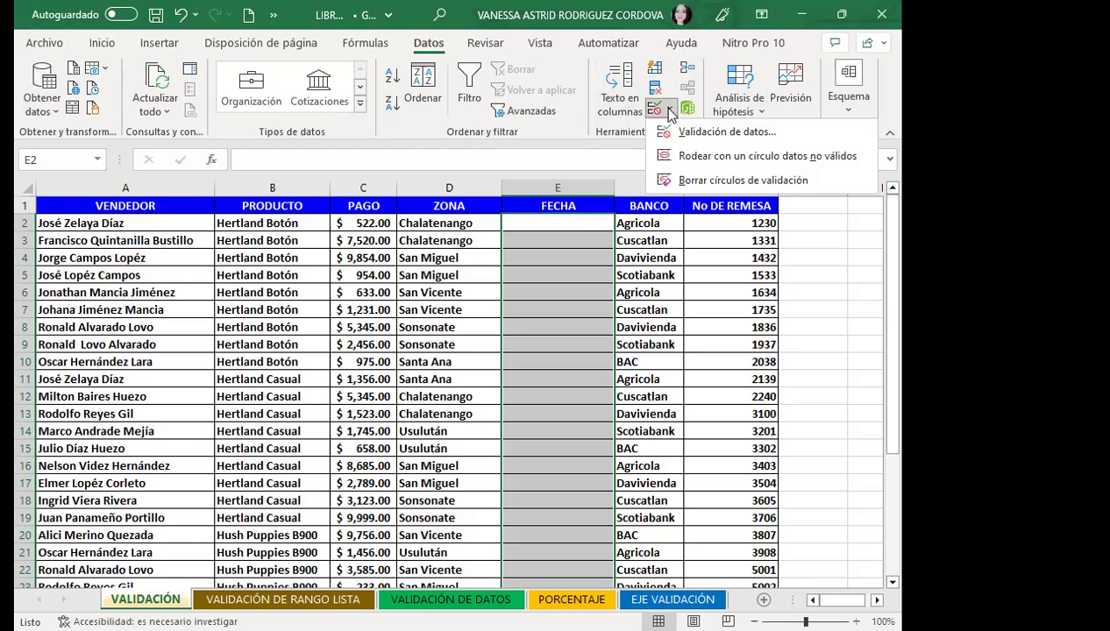
click(727, 131)
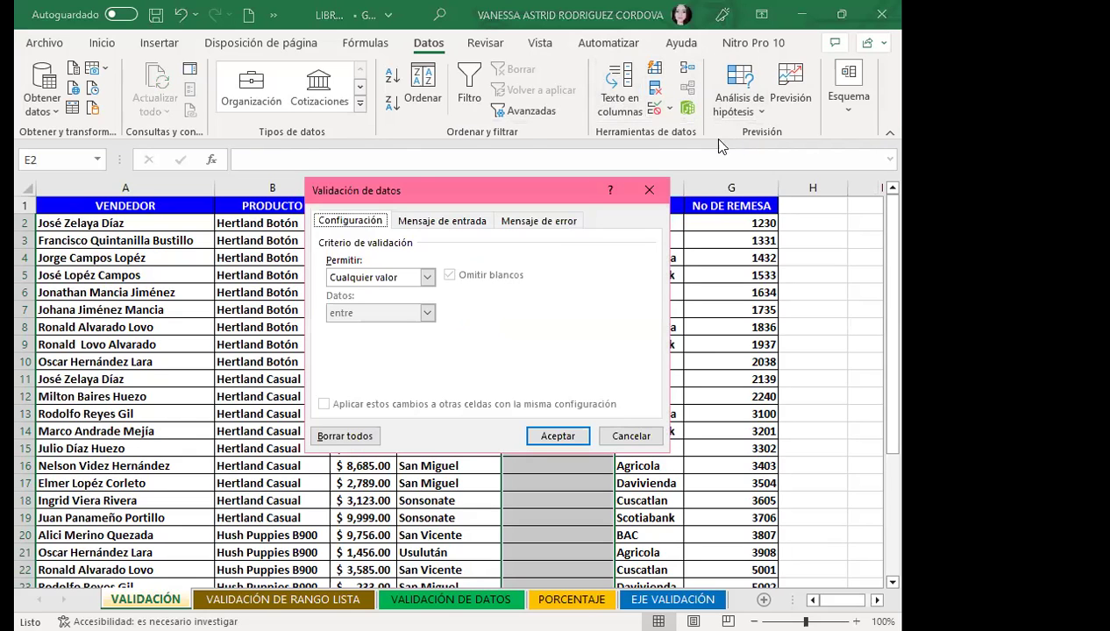
Set the validation criteria to allow Fecha, between a start and end date.
click(434, 220)
click(535, 221)
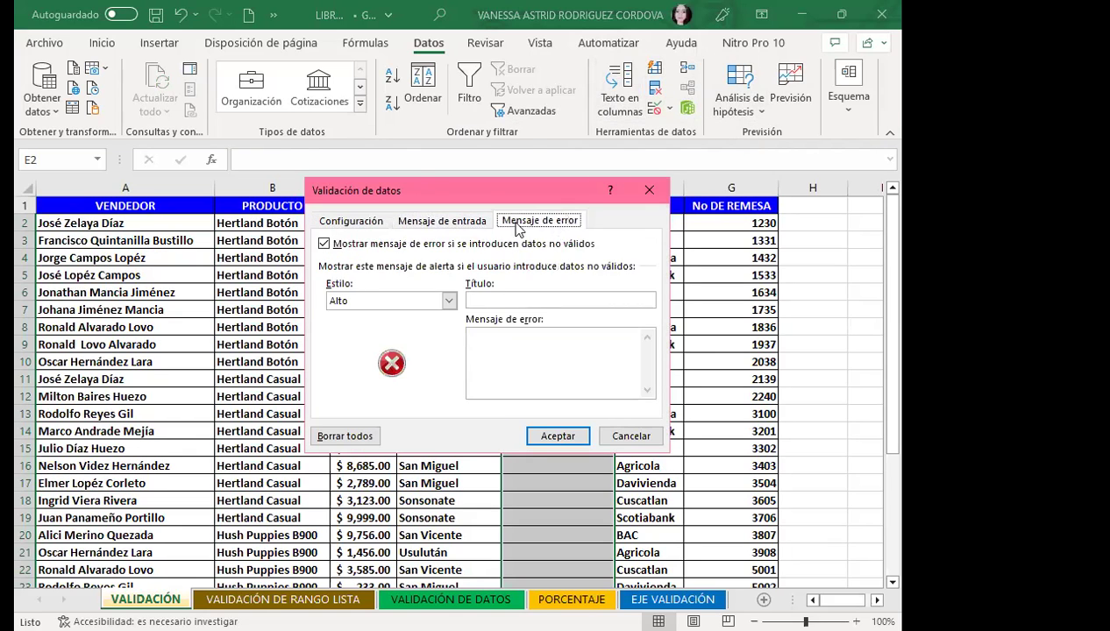
click(360, 225)
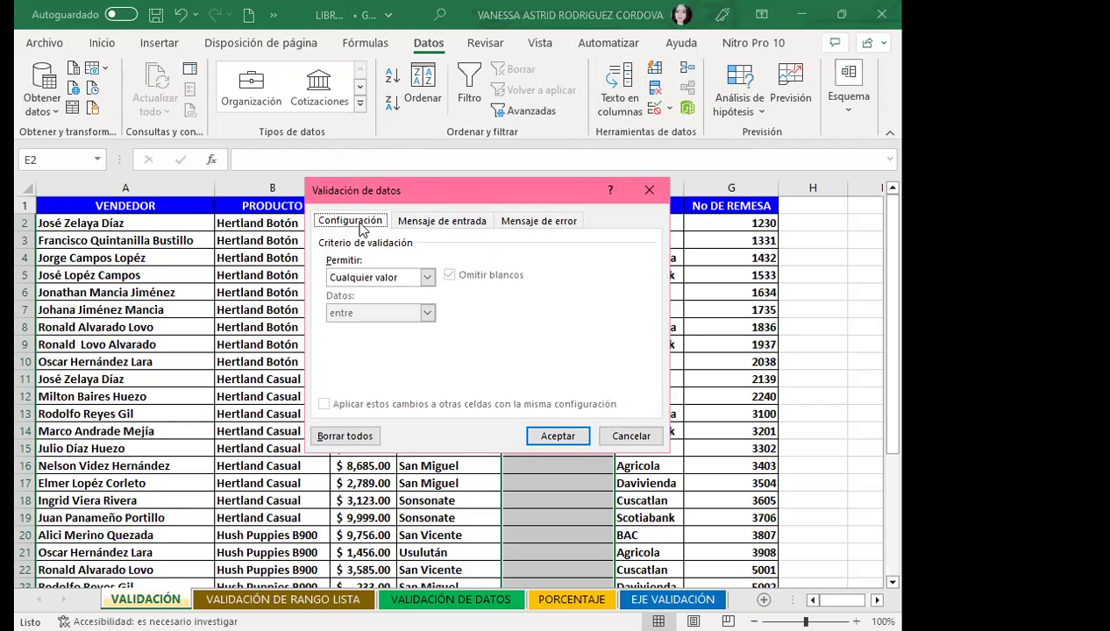
click(427, 278)
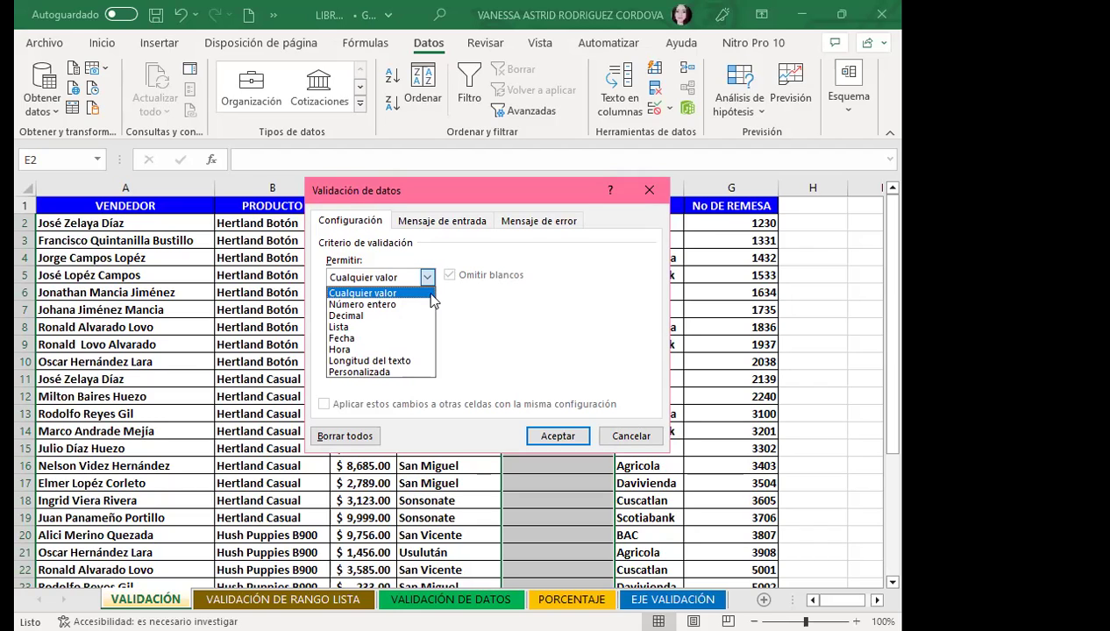
click(353, 339)
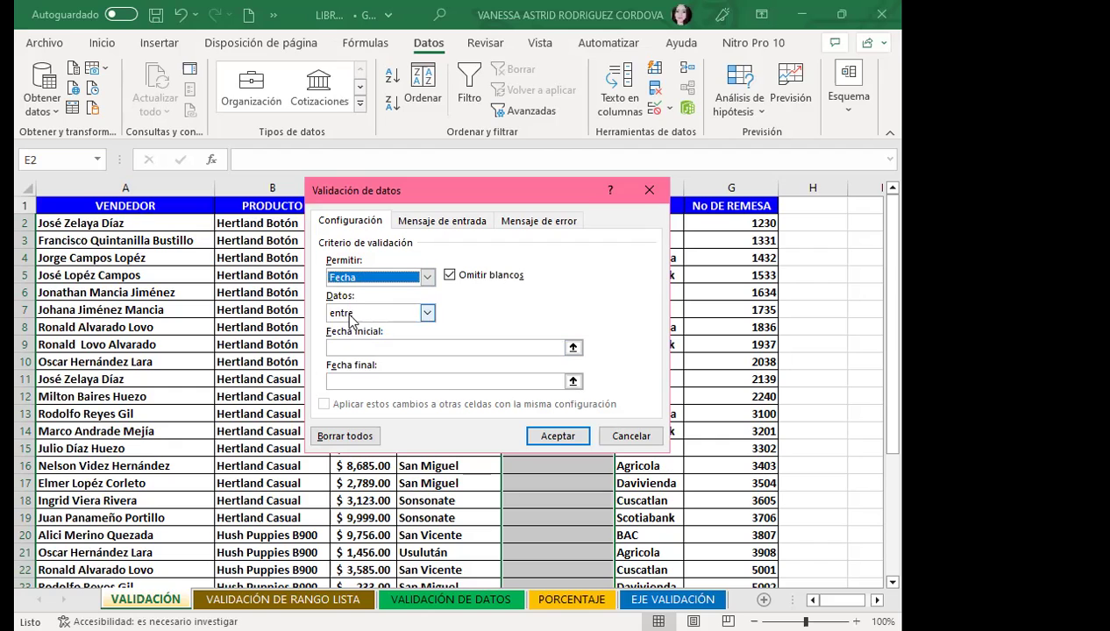
Limit FECHA entries to dates between 1/9/2022 and 30/9/2022 and apply the rule.
click(342, 347)
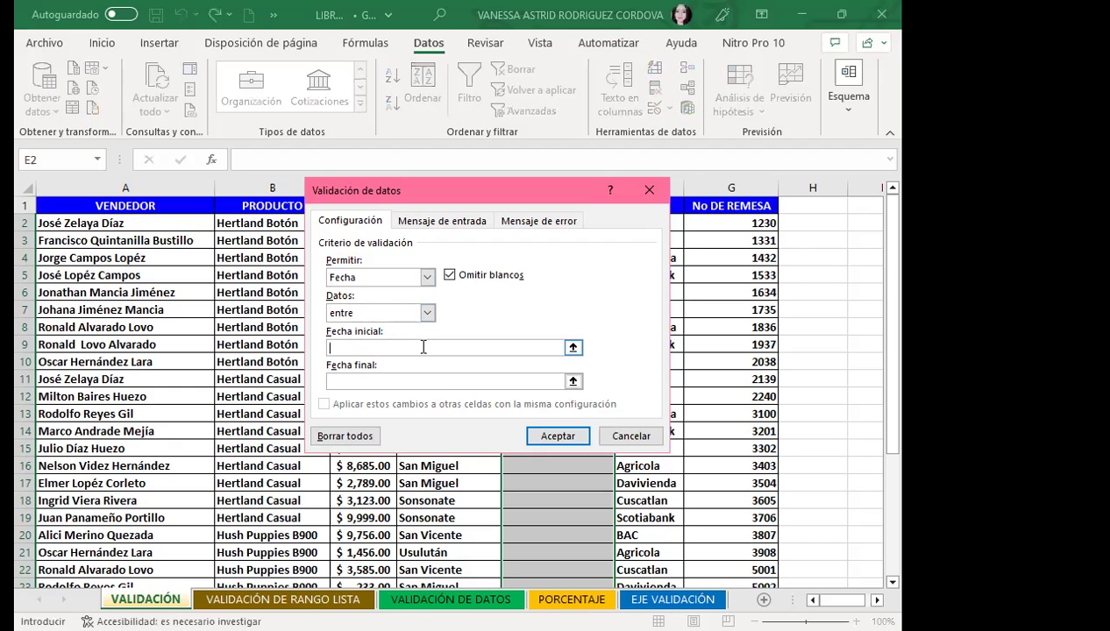
text(1/9/2022)
click(361, 380)
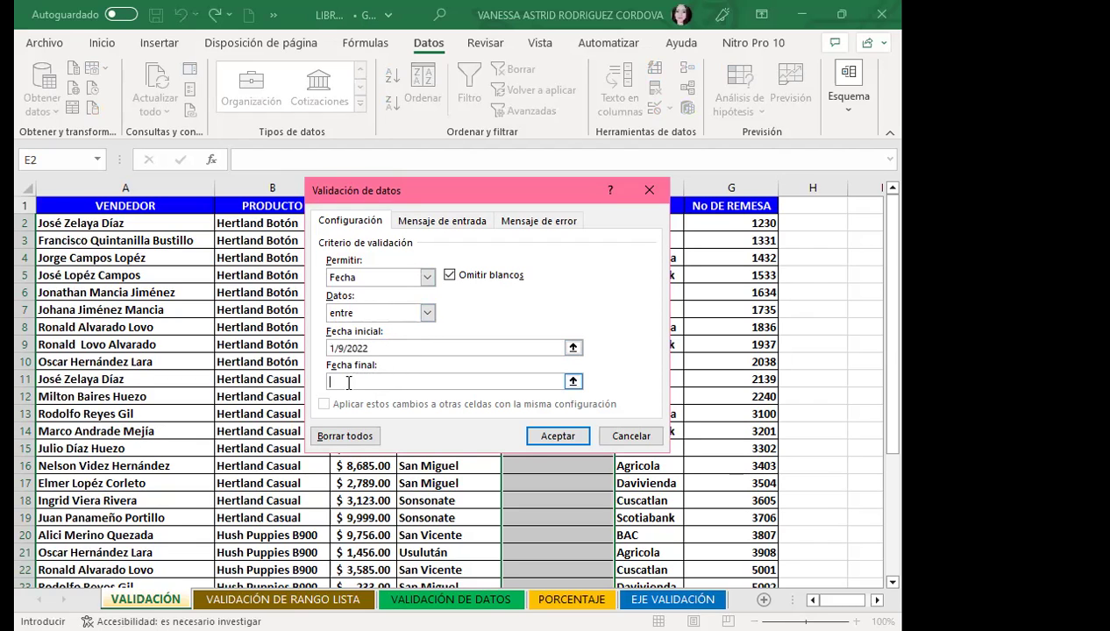
text(30)
text(/9/2022)
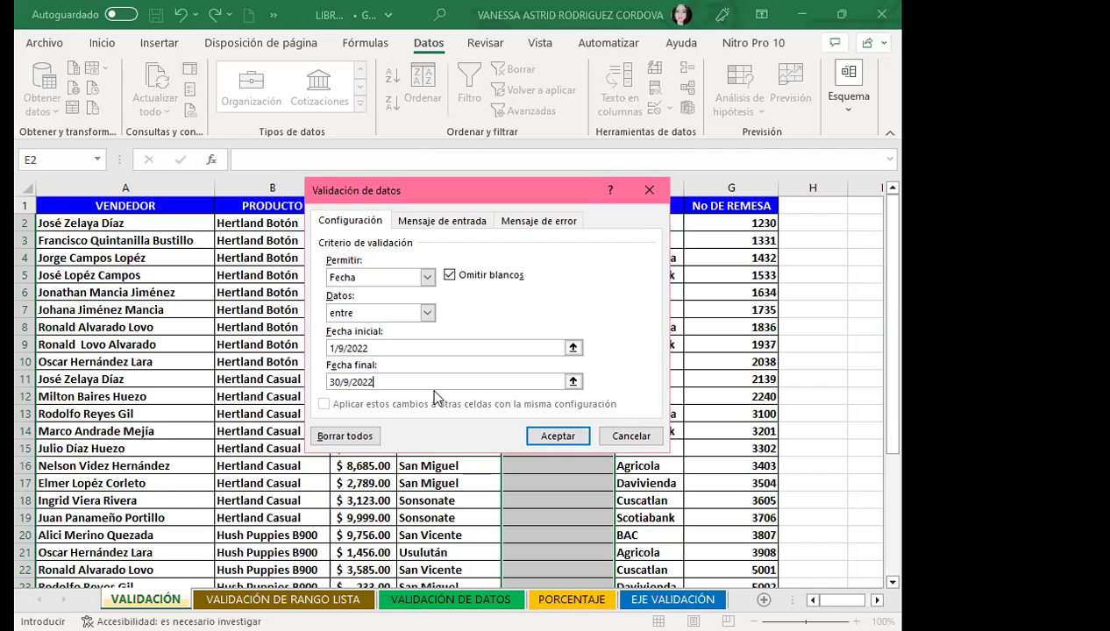
click(568, 435)
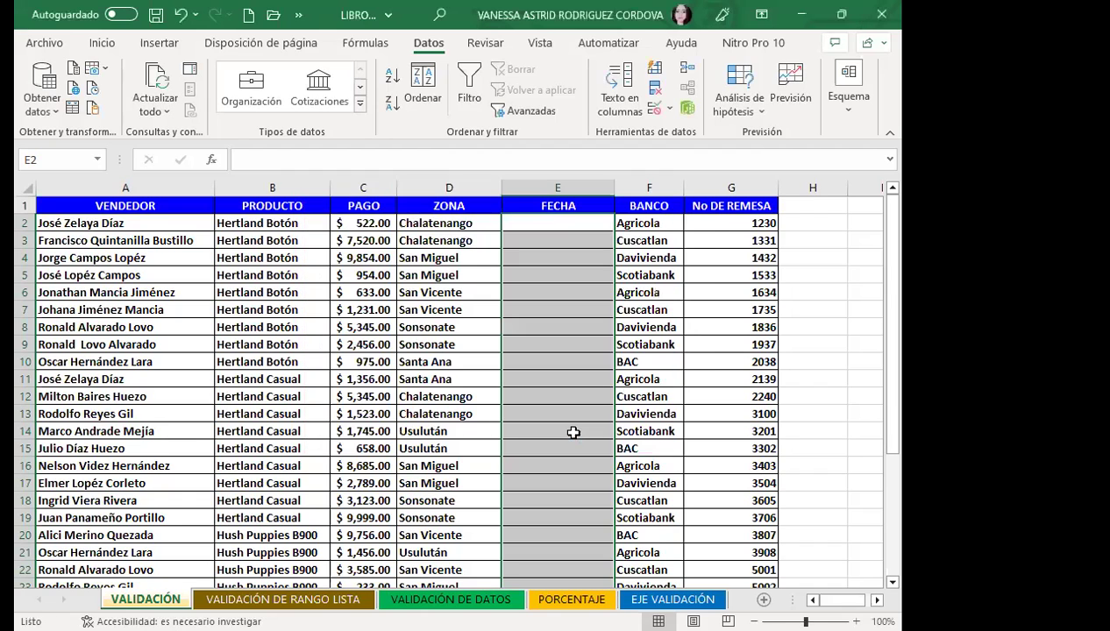
Enter 1/9/2022 in E2, then type 2/10/2022 into E3.
click(568, 343)
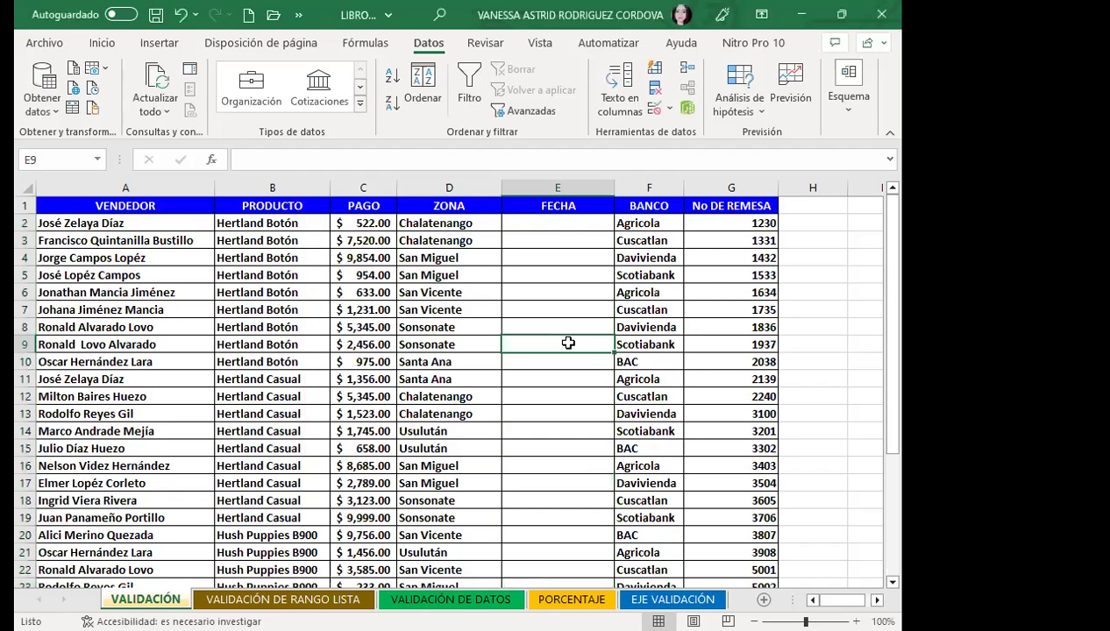
click(525, 220)
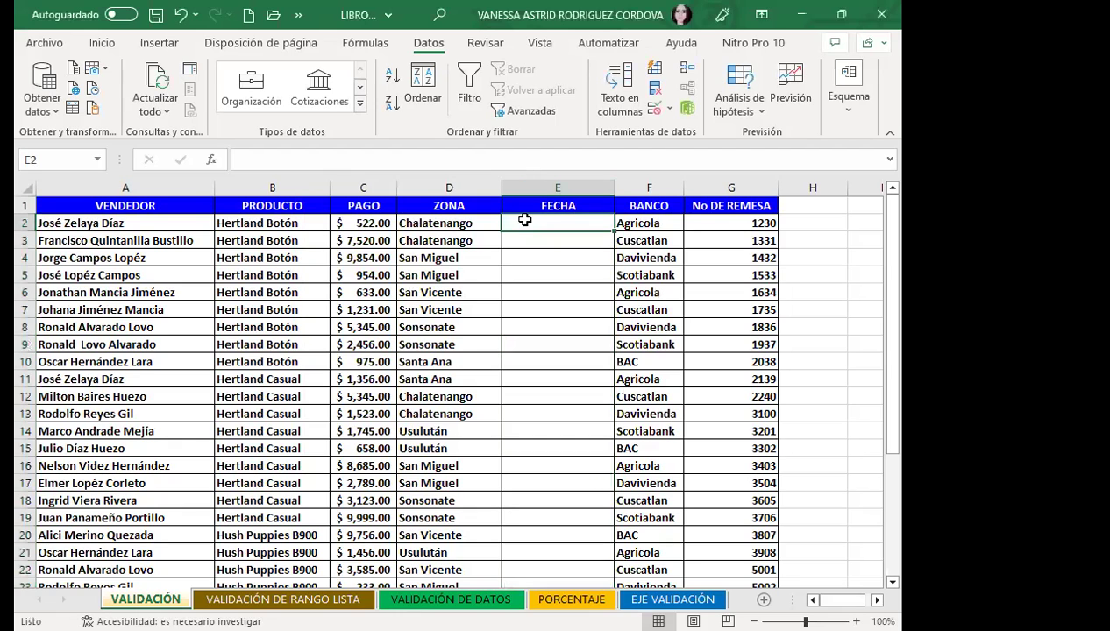
text(1/9/2022)
key(Return)
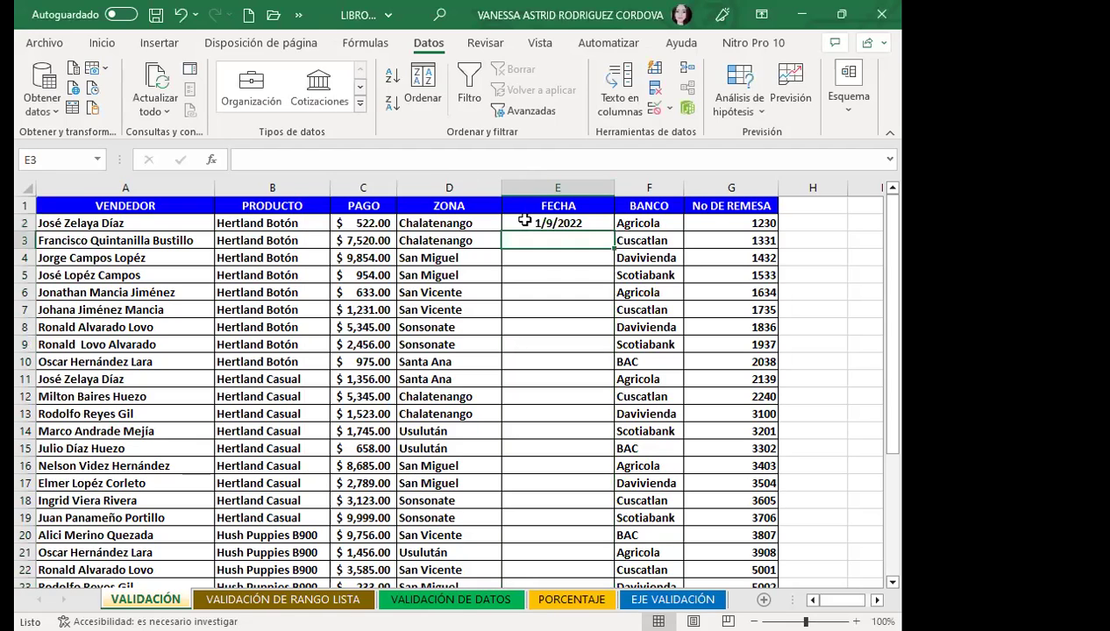
text(2/10/2022)
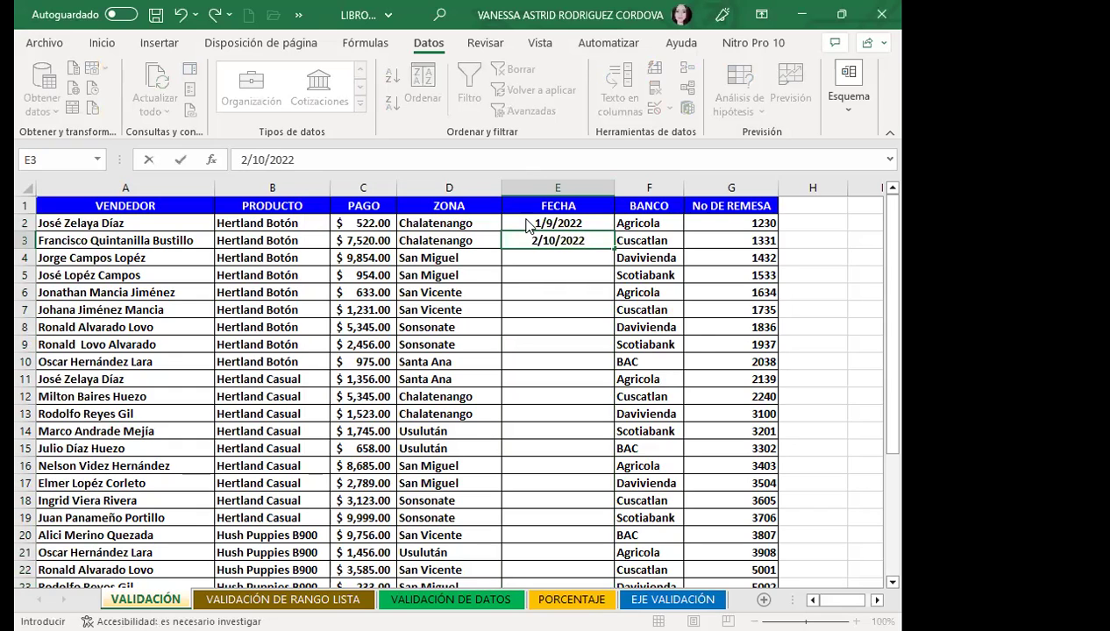
Submit the October date in E3, retry as 02/10/2022, then cancel the rejected entry.
key(Return)
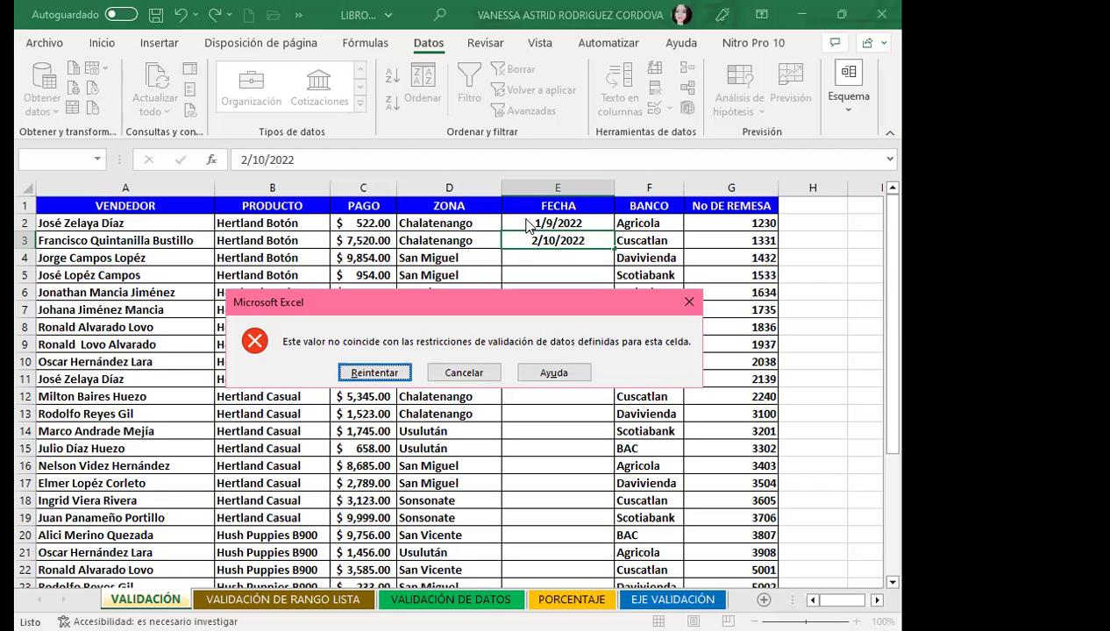
click(367, 373)
text(02/10/2022)
key(Return)
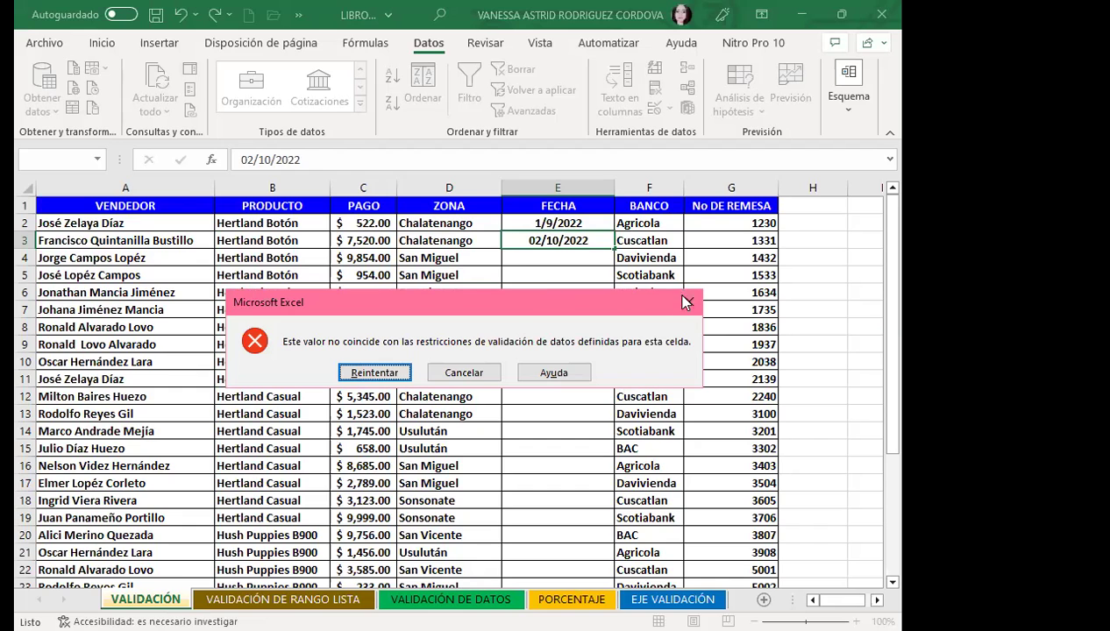
key(Escape)
click(599, 226)
Clear E2, reselect the FECHA cells and open validation on the Mensaje de entrada tab.
key(Delete)
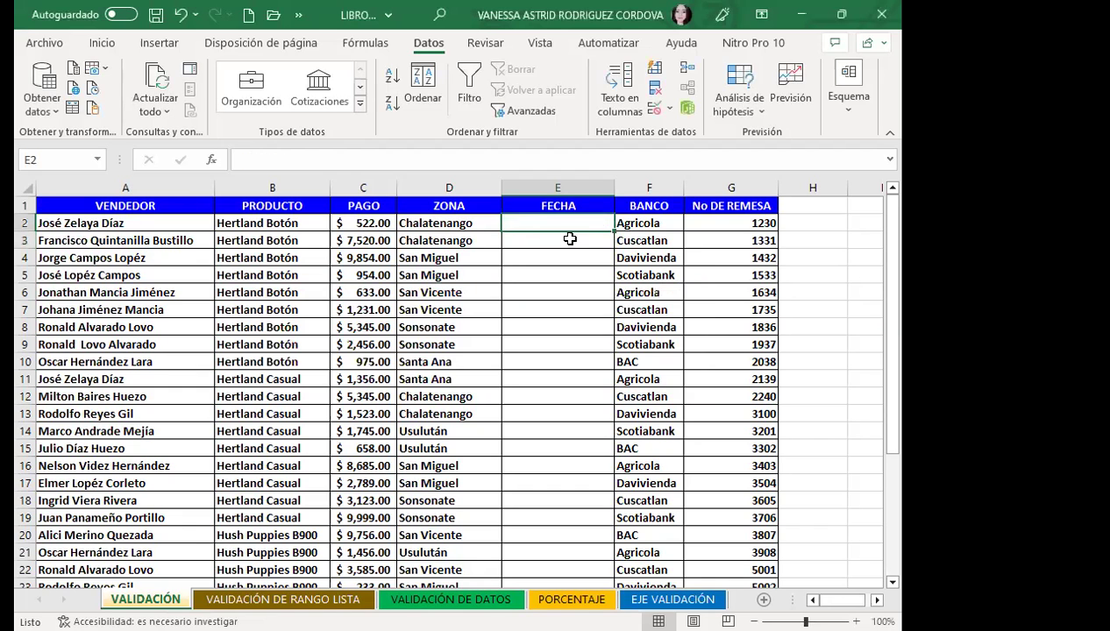
mouse_move(557, 224)
mouse_down()
mouse_move(557, 580)
mouse_move(561, 555)
mouse_up()
click(654, 109)
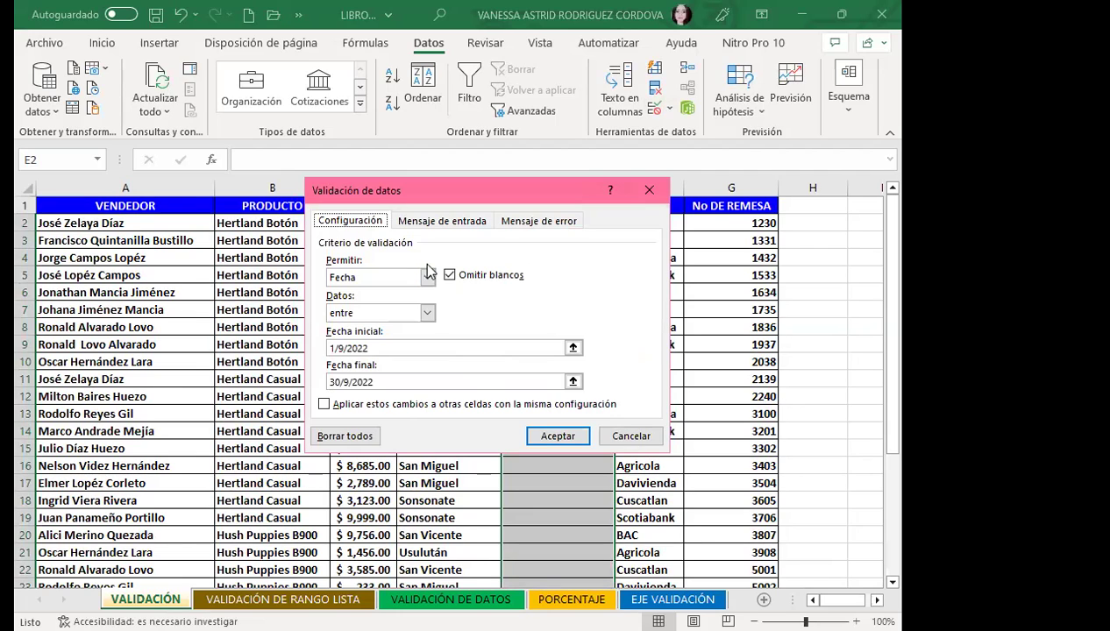
click(455, 220)
click(367, 300)
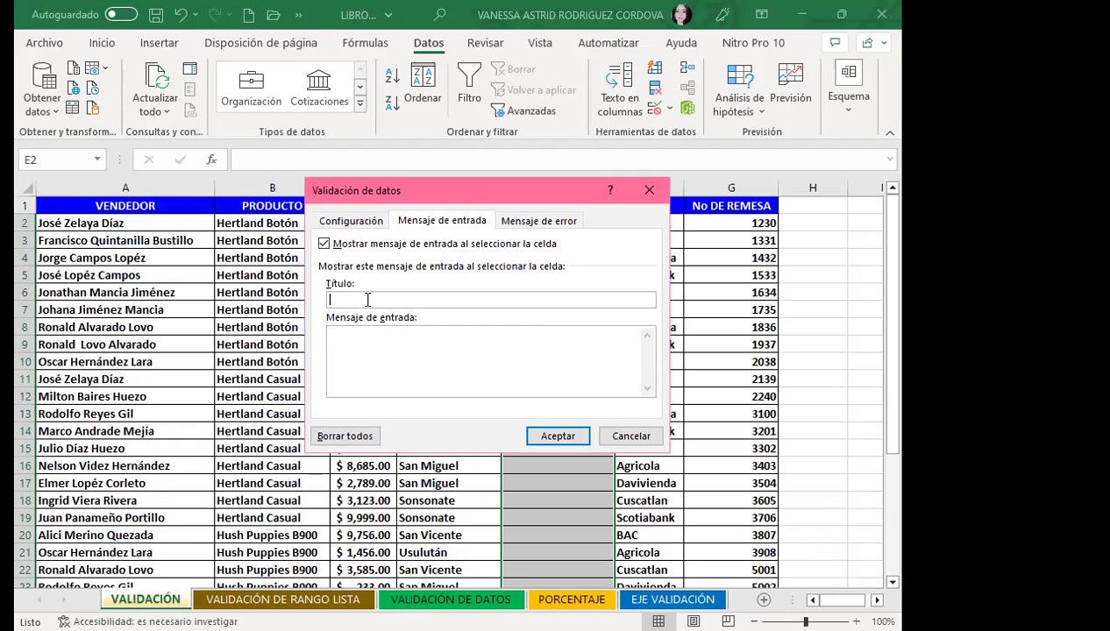
Save an input tip titled 'MES DE SEPTIEMBRE' requiring a date in September 2022.
text(MES DE SEPTIEMBRE)
click(367, 362)
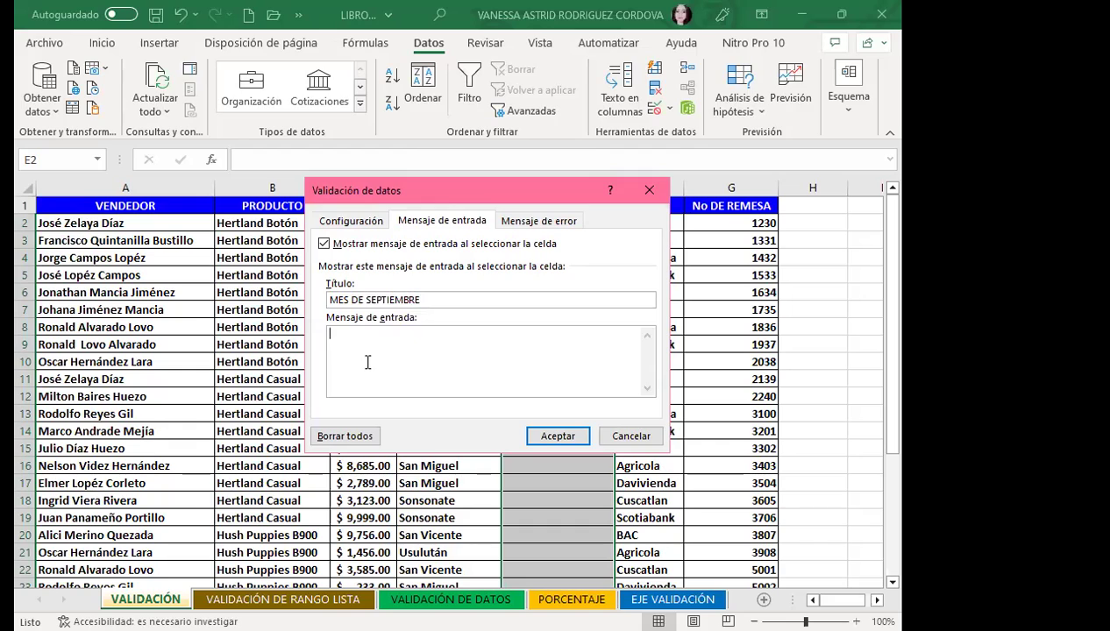
text(DEBE DE COLOCAR FECHA QUE CORRE)
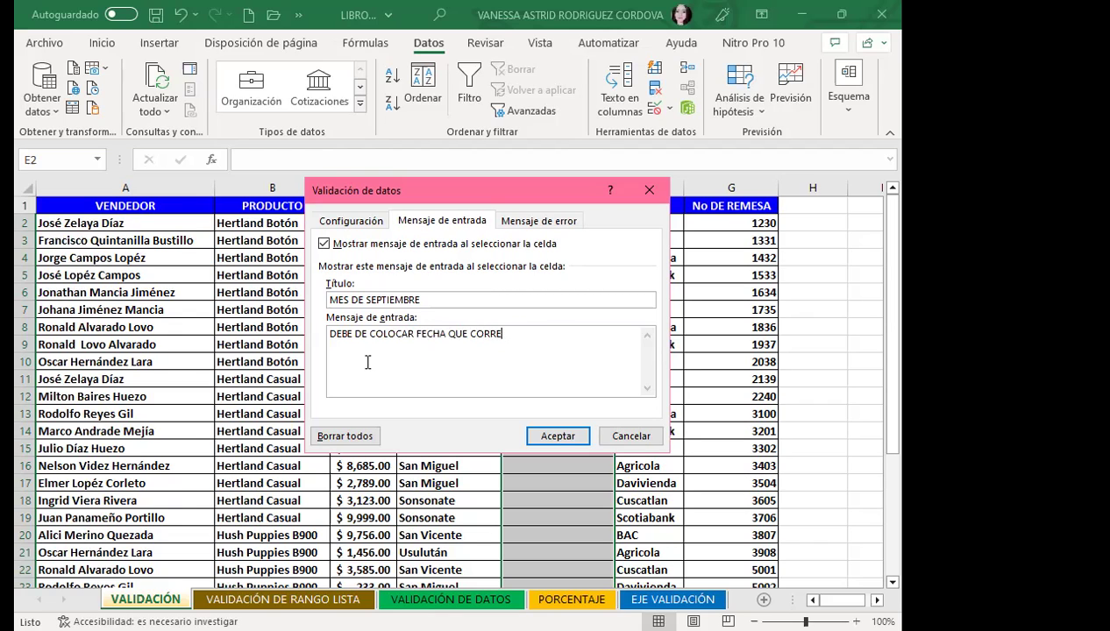
text(PONDA AL MES DE SEP)
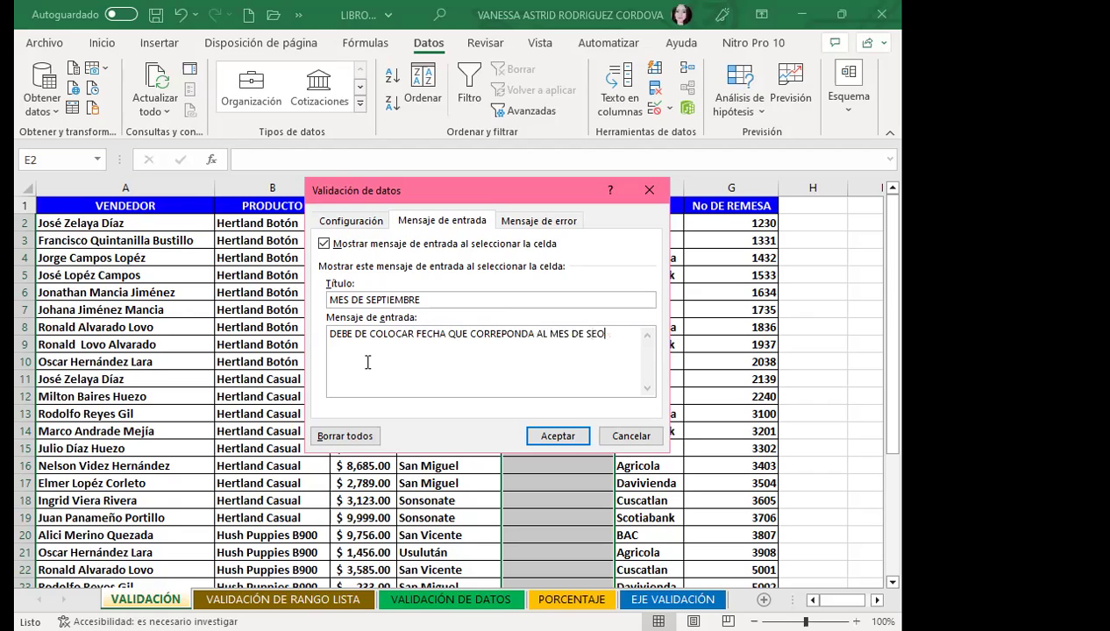
text(TIE)
text(MBRE DEL 2022)
click(561, 438)
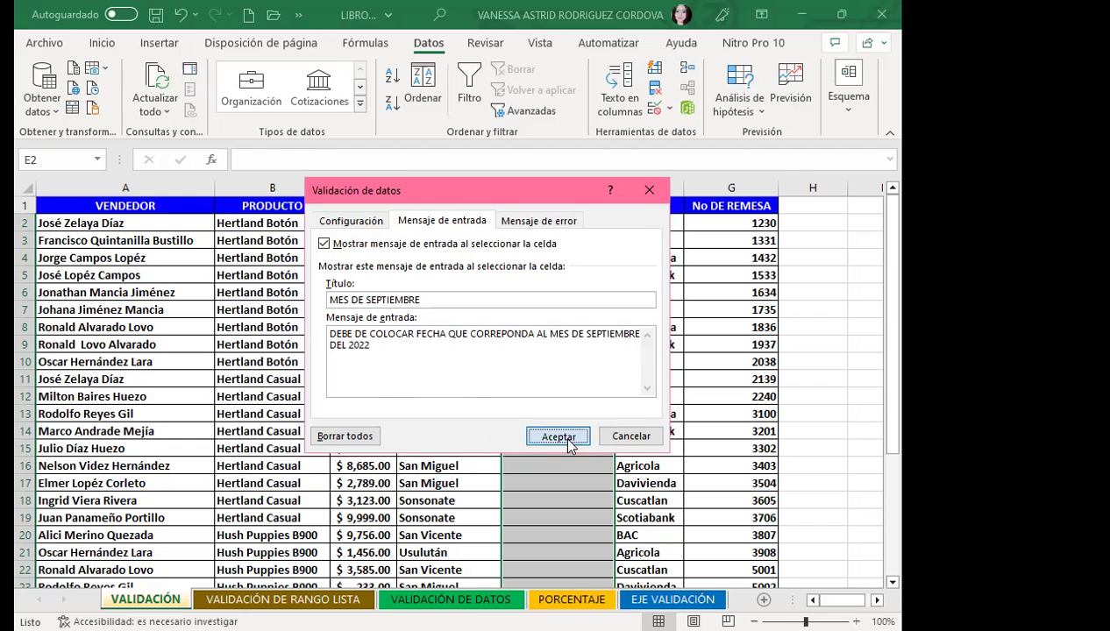
Select E2 to show its MES DE SEPTIEMBRE tip and enter 2/10/2021.
click(401, 396)
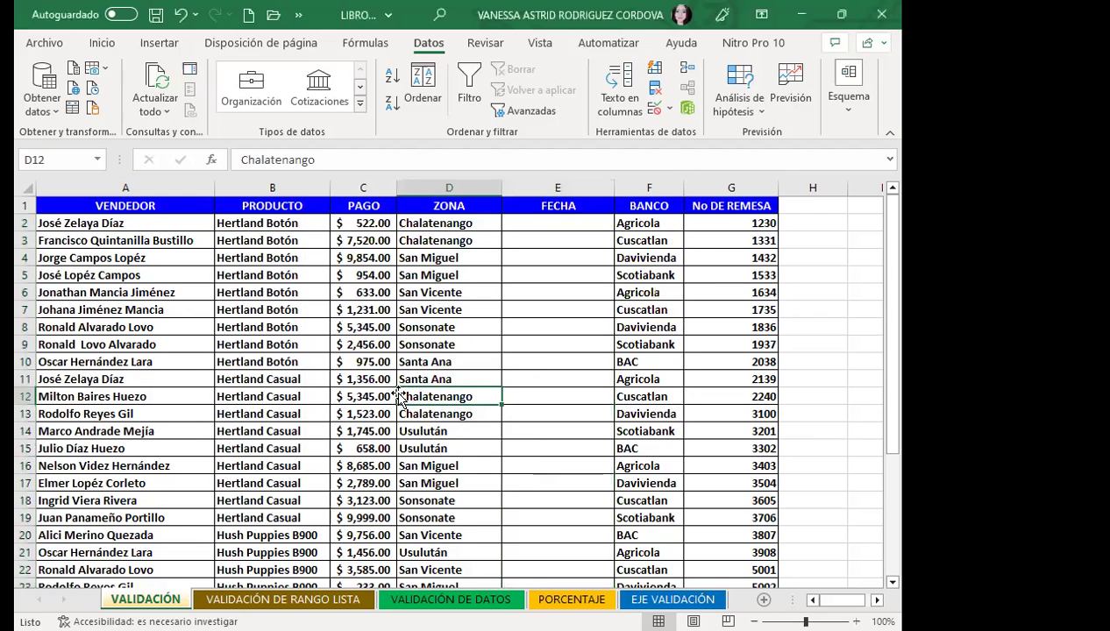
click(360, 394)
click(263, 391)
click(389, 377)
click(528, 221)
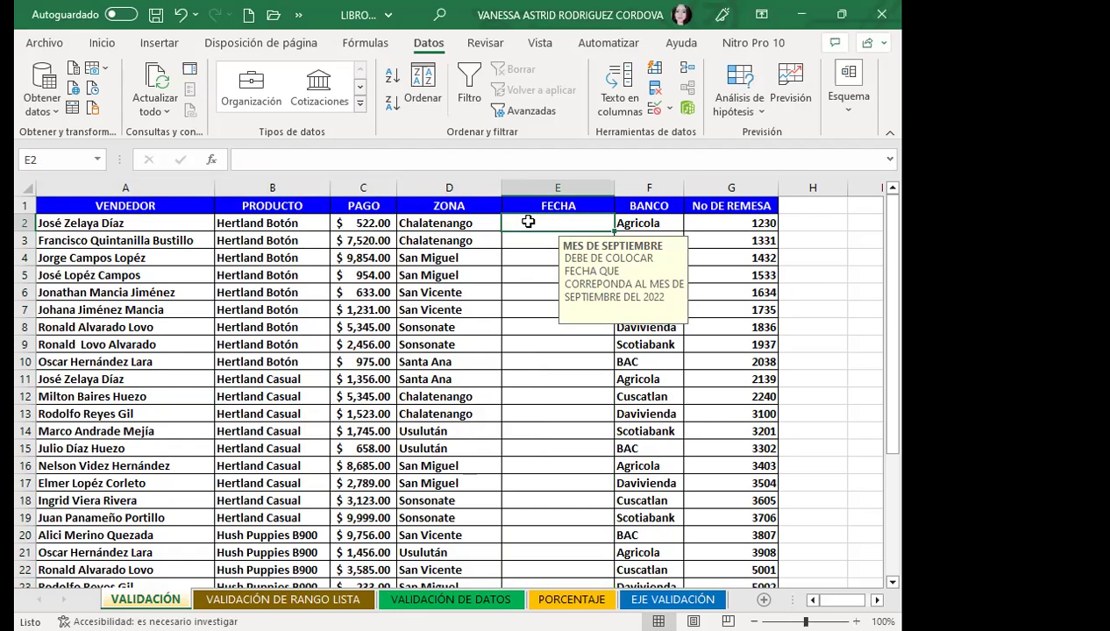
text(2/10/2023)
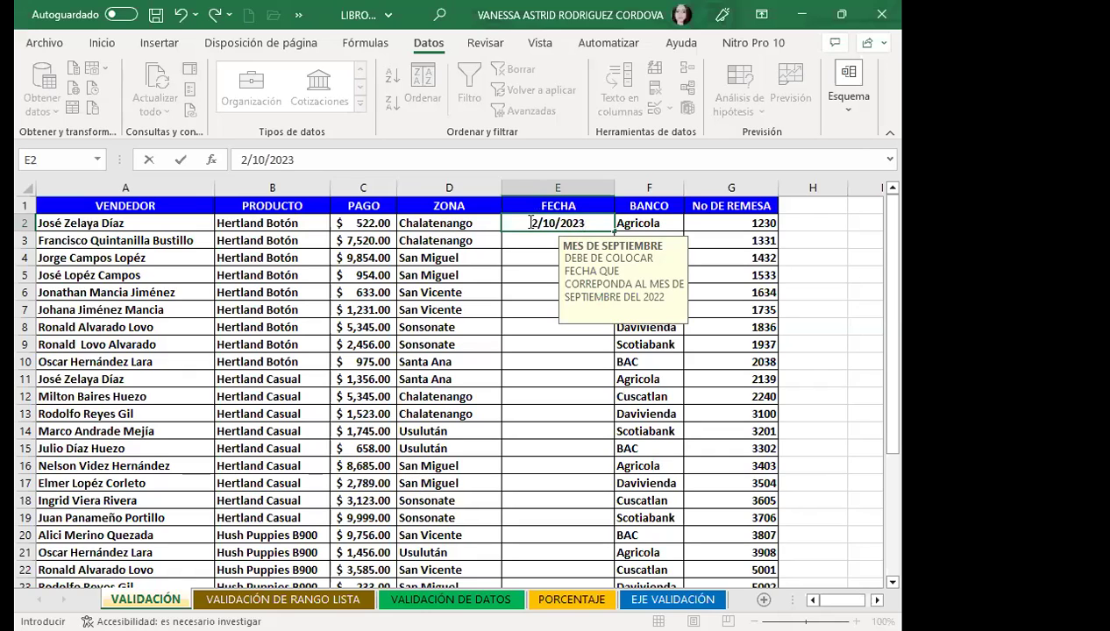
key(BackSpace)
text(1)
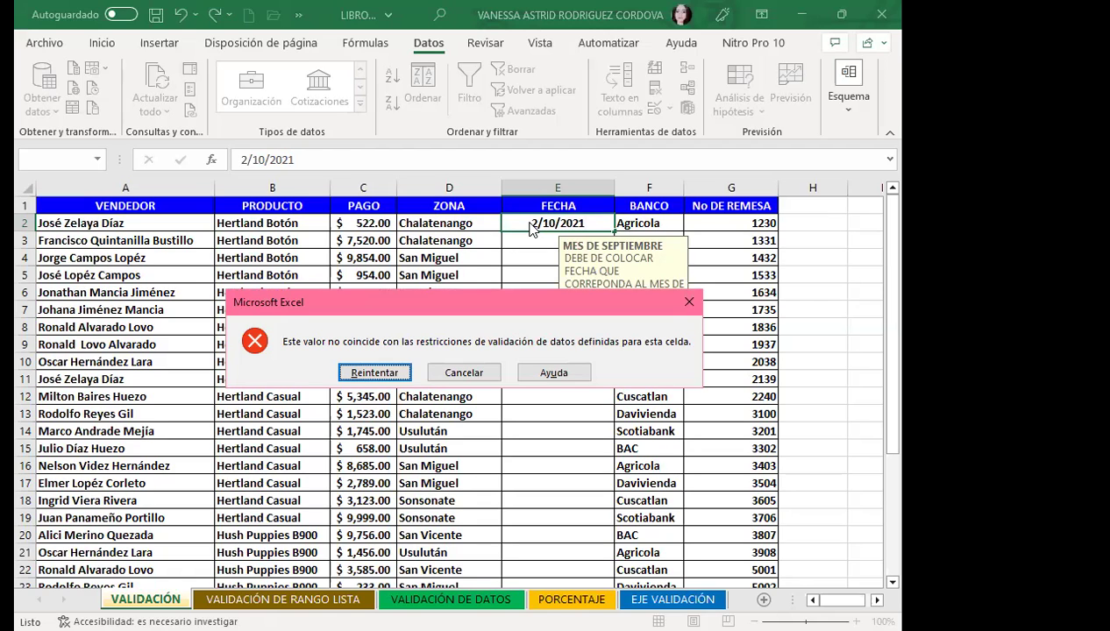
Cancel the rejected 2/10/2021 entry and reselect FECHA cells E2:E32.
click(462, 373)
drag(536, 225, 547, 565)
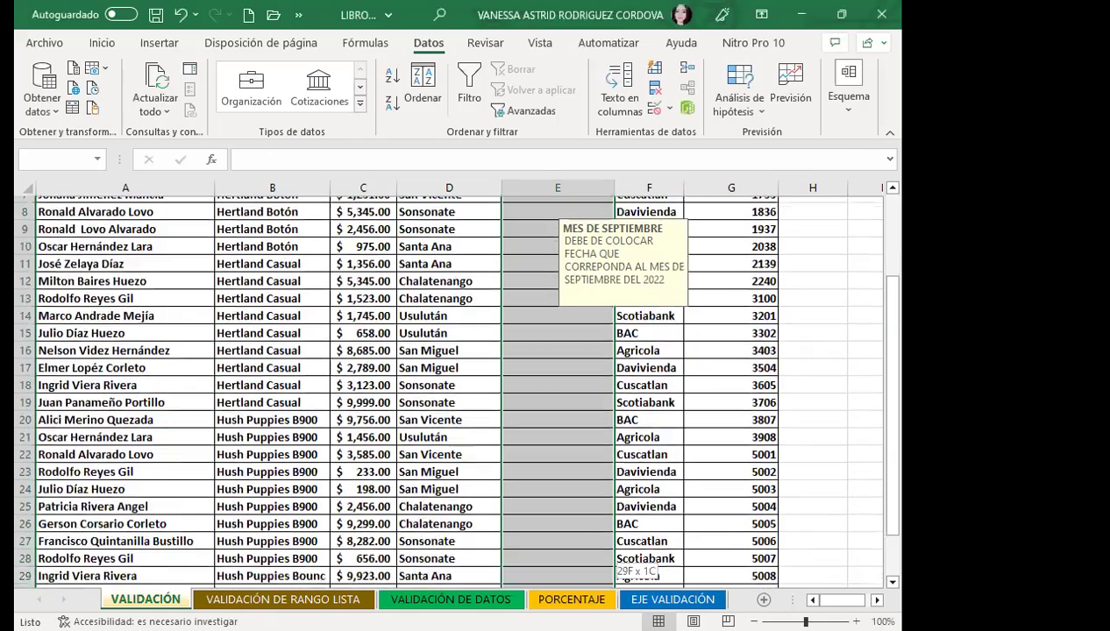
Reopen Validación de datos for the FECHA range at Mensaje de error, leaving Estilo as Alto.
click(672, 107)
click(674, 170)
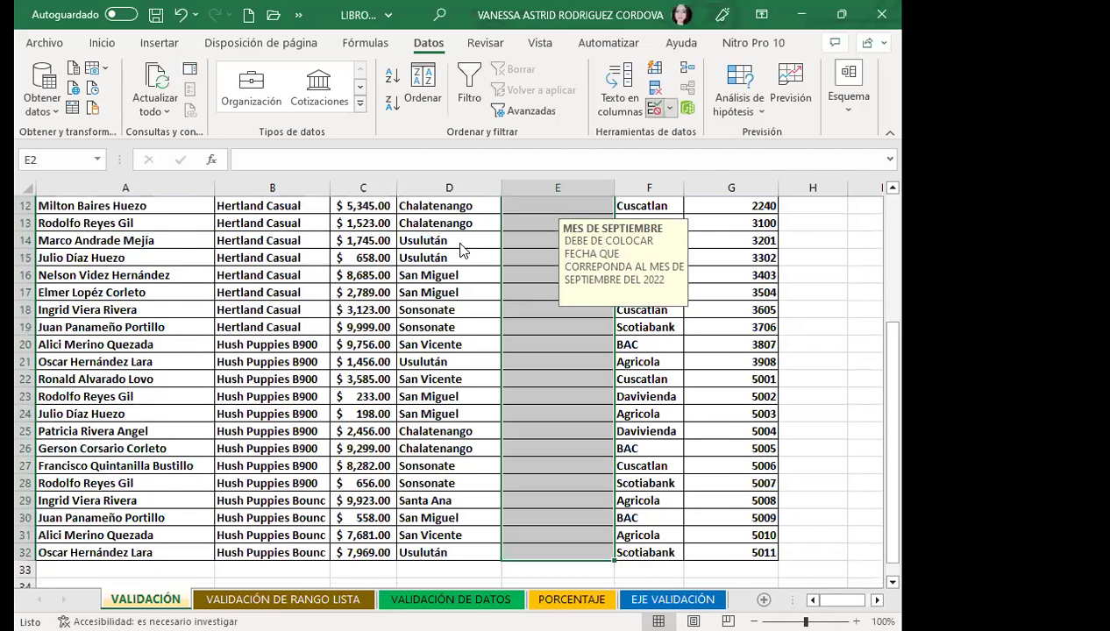
click(538, 220)
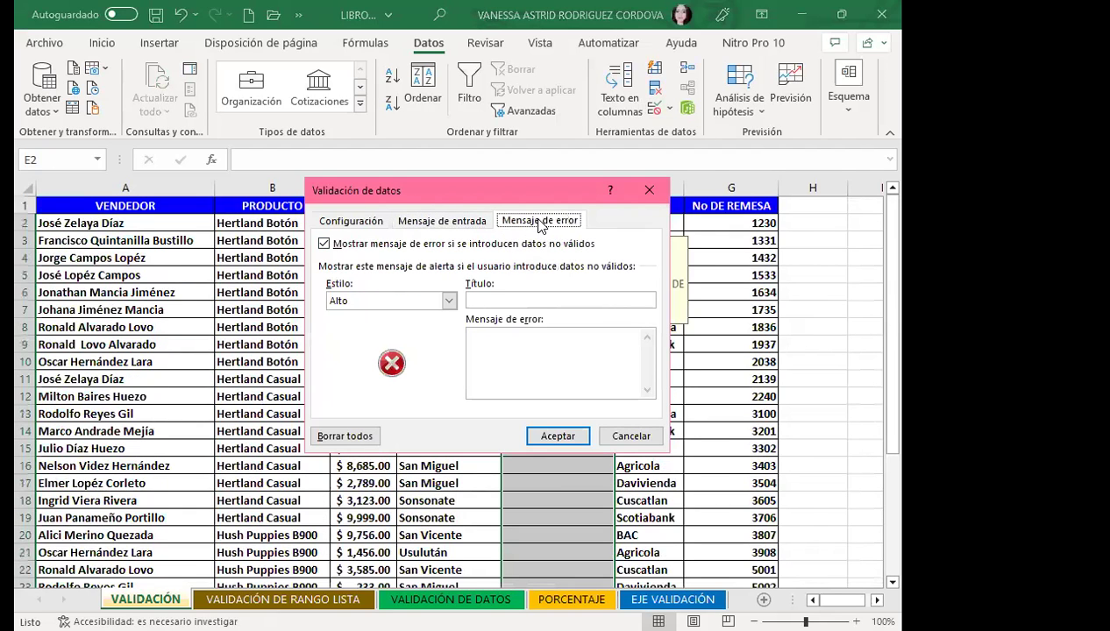
click(449, 302)
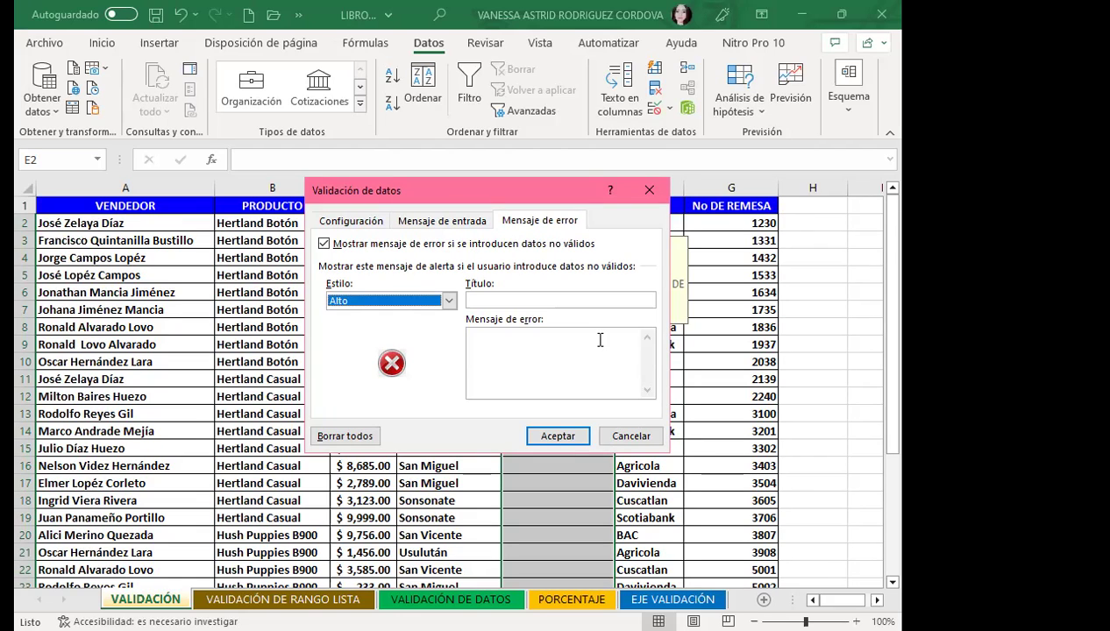
click(449, 301)
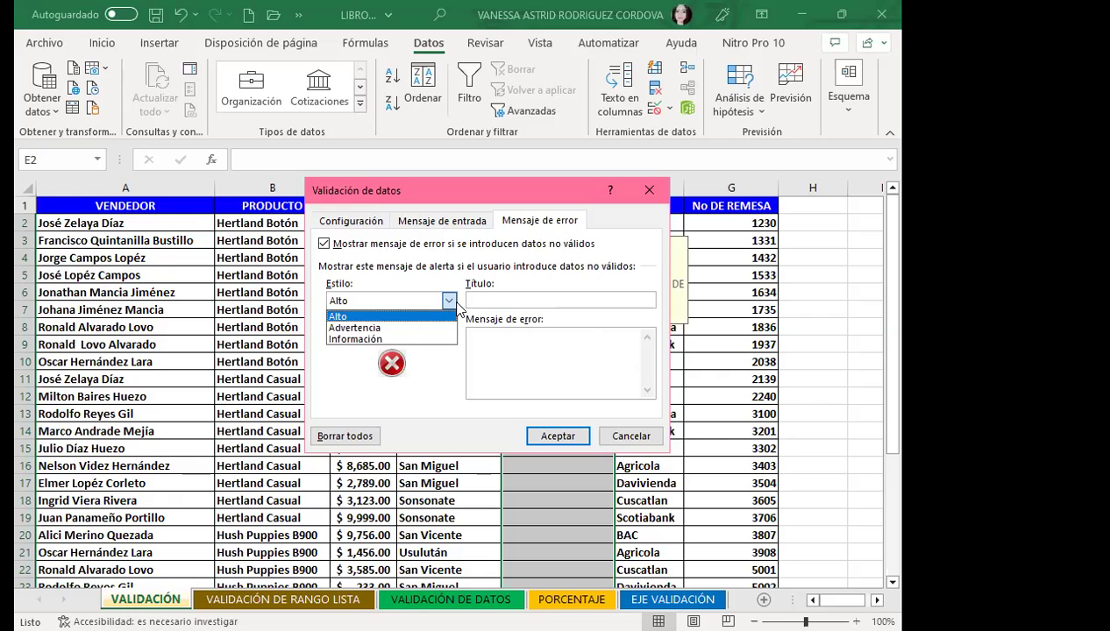
click(374, 305)
click(485, 303)
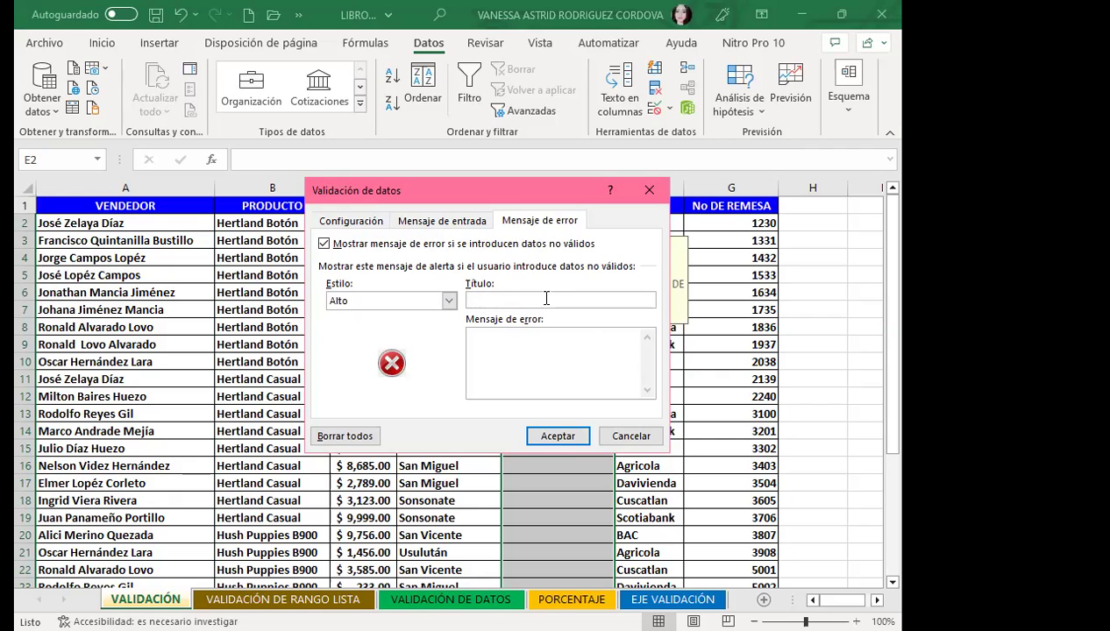
Title the error alert MES DE SEPTIEMBRE with a message requiring dates 1/9/2022 AL 30/9/2022, and save it.
text(MES DE SEP)
text(TIEMBRE)
text(SE)
text( PIDE COLOCAR FECHA QUE CORESPONDA AL MES DE)
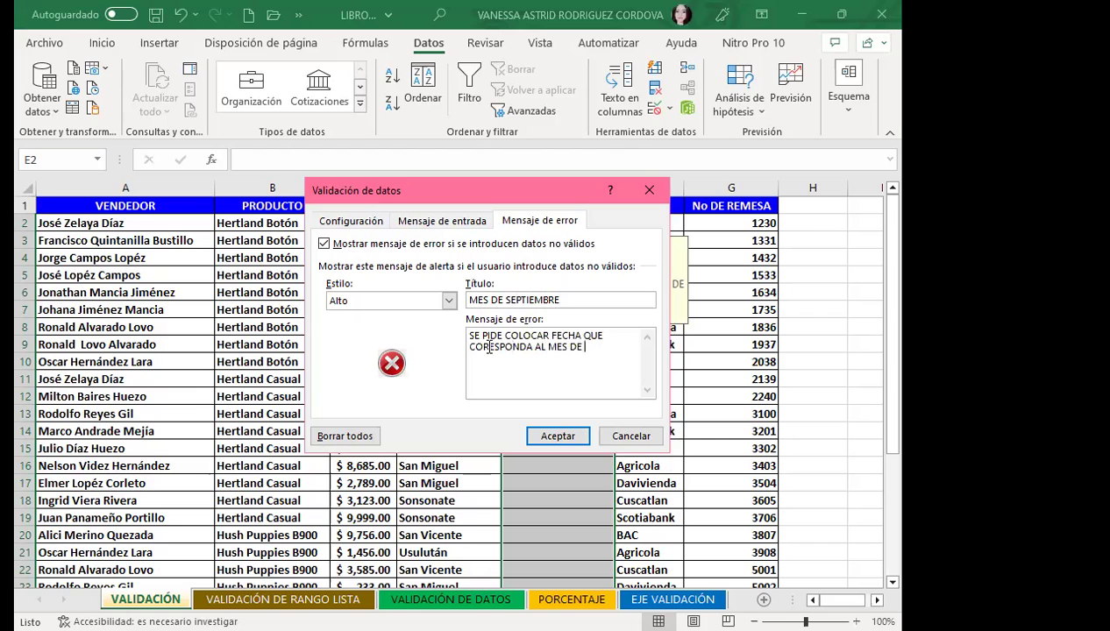
text( SEPTIE)
text(MBRE)
text(1/1/)
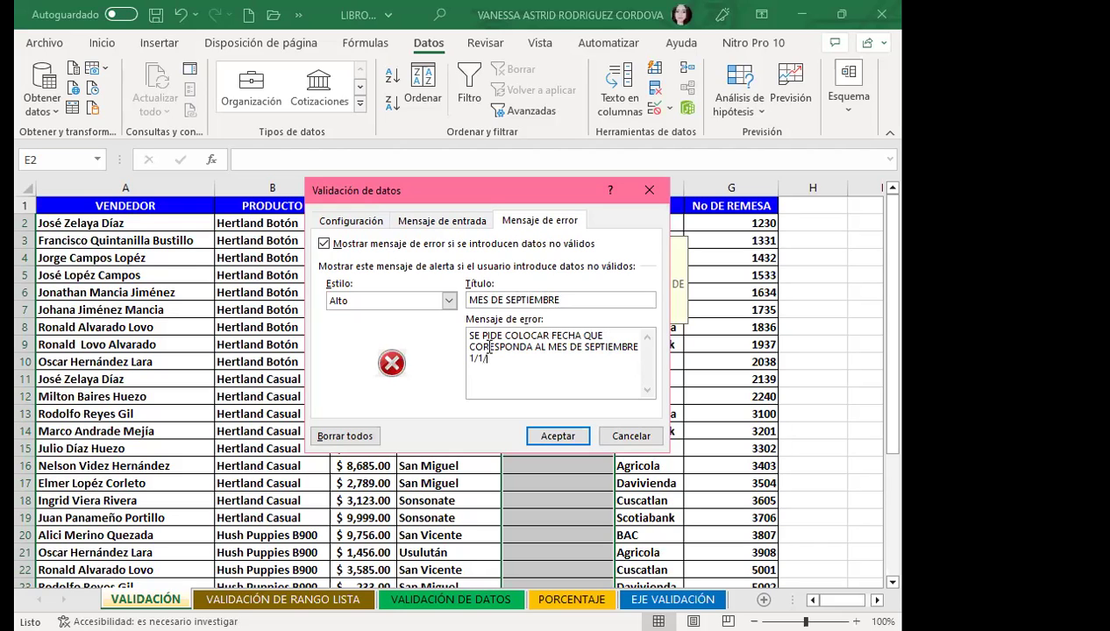
key(BackSpace)
key(BackSpace)
text(9/2022)
text( AL)
text( 30/9/2022)
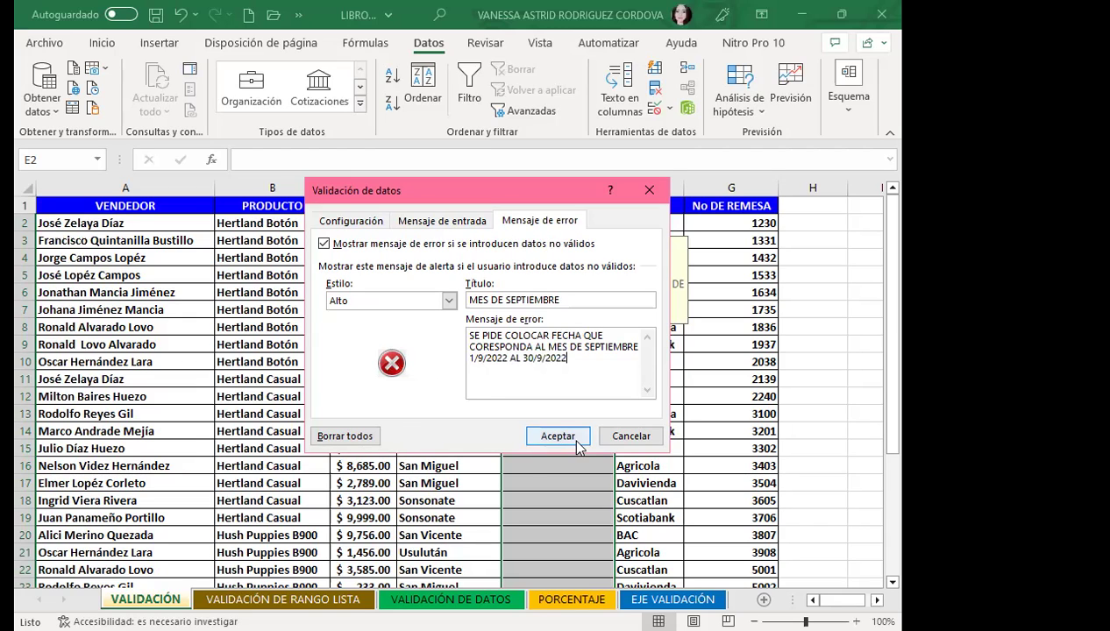
click(554, 440)
click(527, 382)
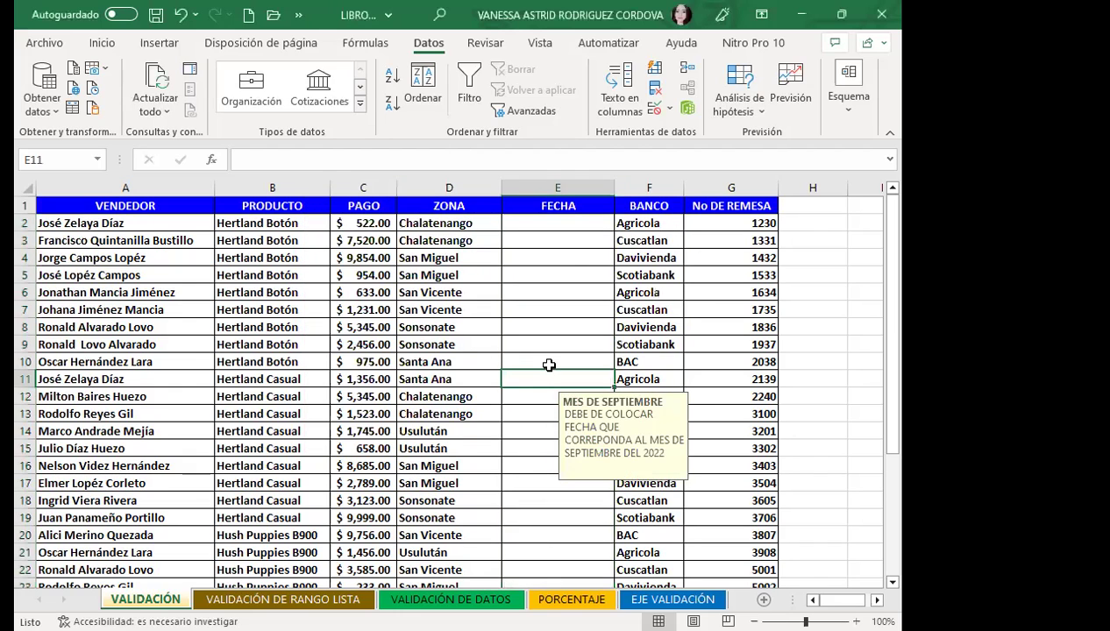
Test E11 with the out-of-range date 12/2/2023, retry after the alert, and enter 12/9/2022 instead.
text(12/2/2023)
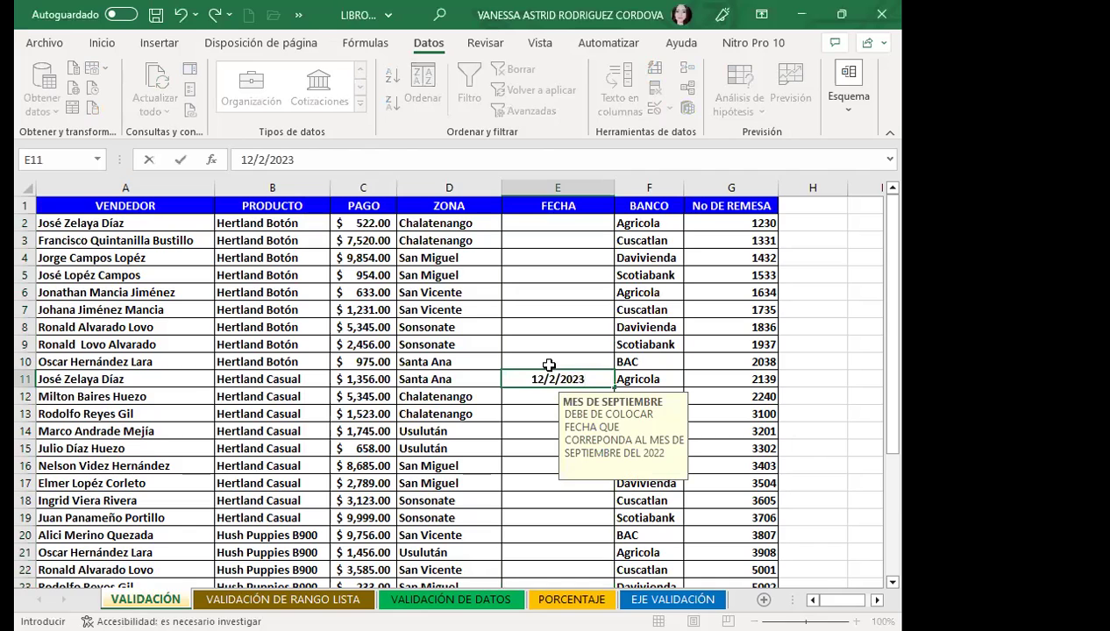
key(Return)
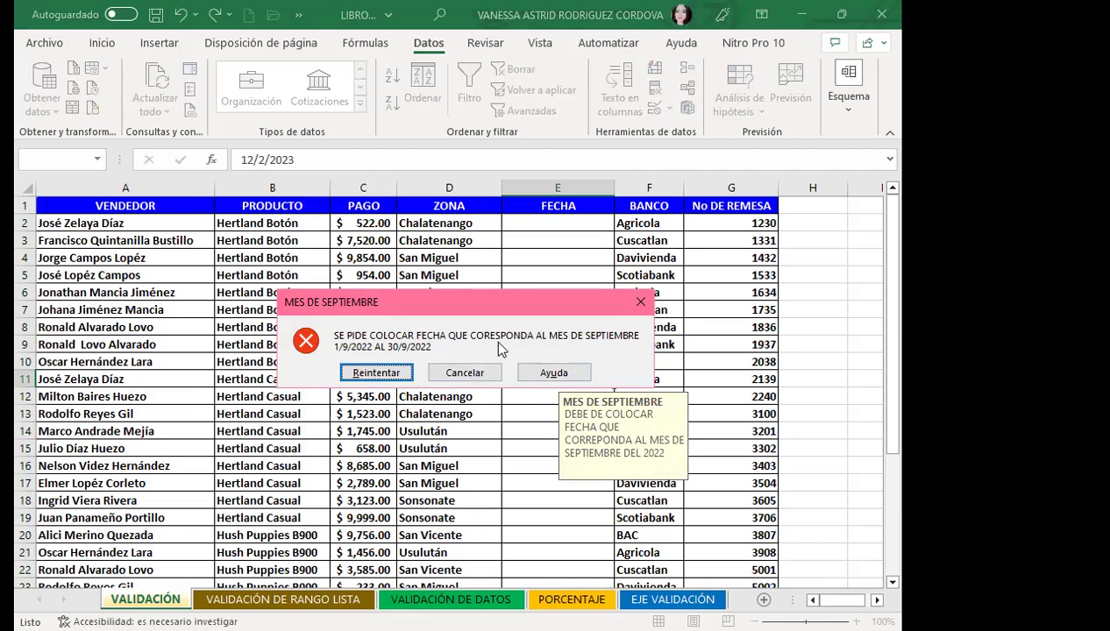
click(381, 374)
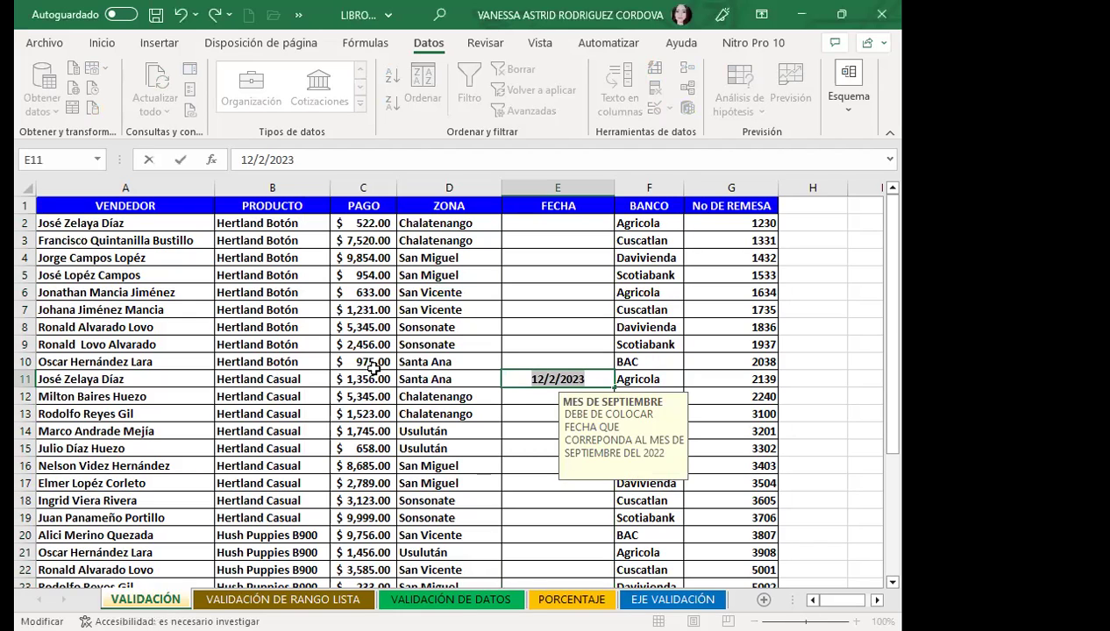
text(12/)
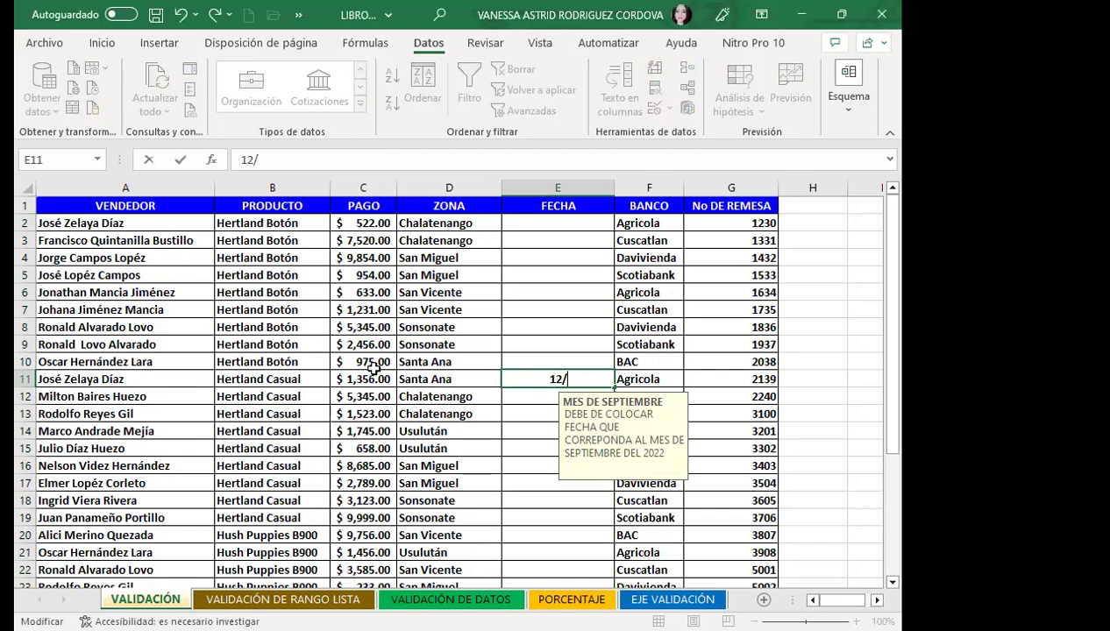
text(9/20)
text(22)
key(Return)
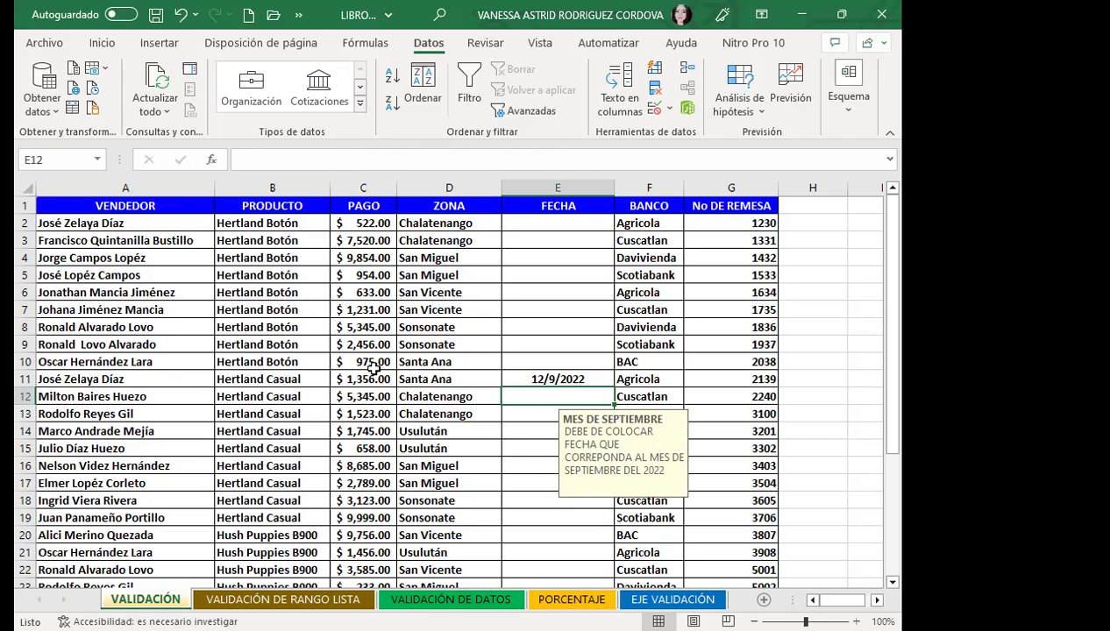
click(408, 415)
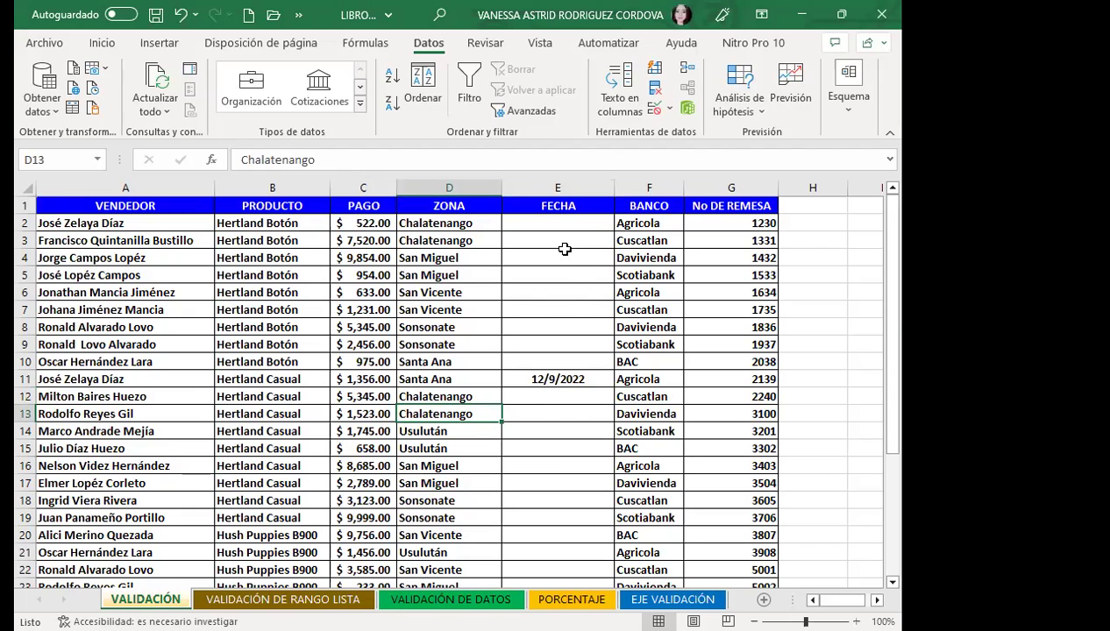
Clear the test date from E11 and enter 10/9/2022 in cell E2.
click(570, 379)
key(Delete)
click(543, 224)
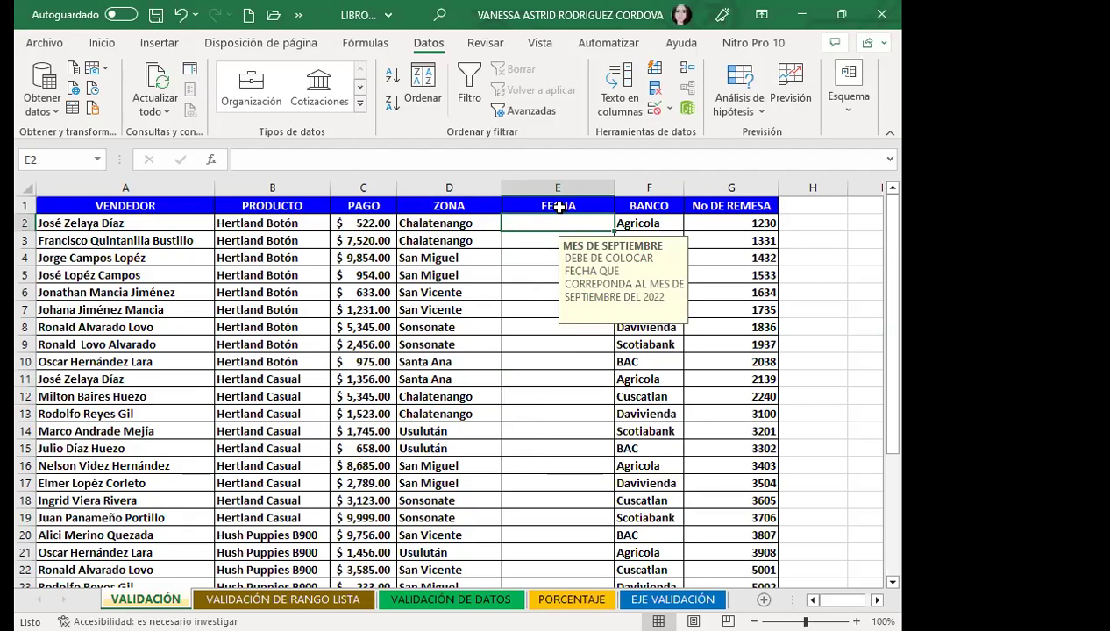
text(1/9)
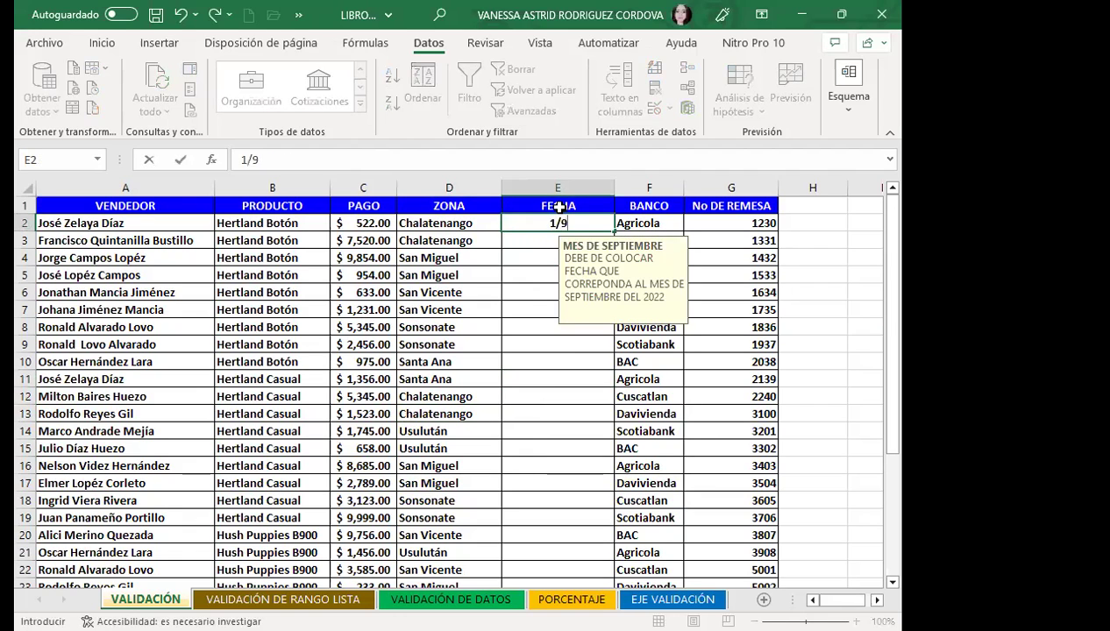
key(BackSpace)
key(BackSpace)
key(BackSpace)
text(10/)
text(9/2022)
key(Return)
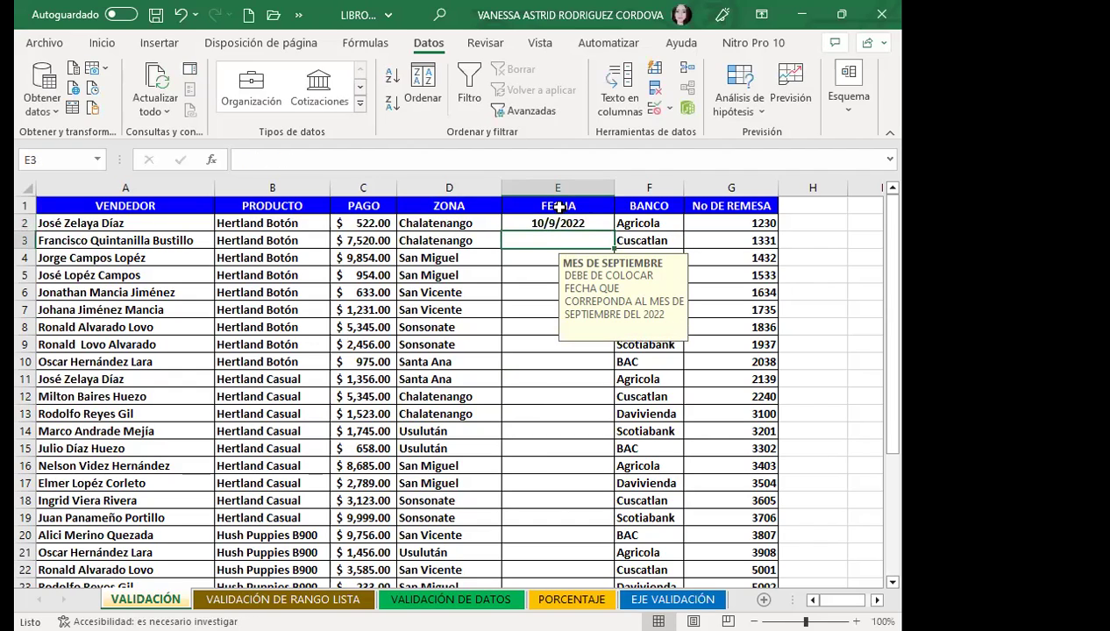
Check the FECHA input message on E2 and a lower cell, ending with E2 selected.
click(524, 221)
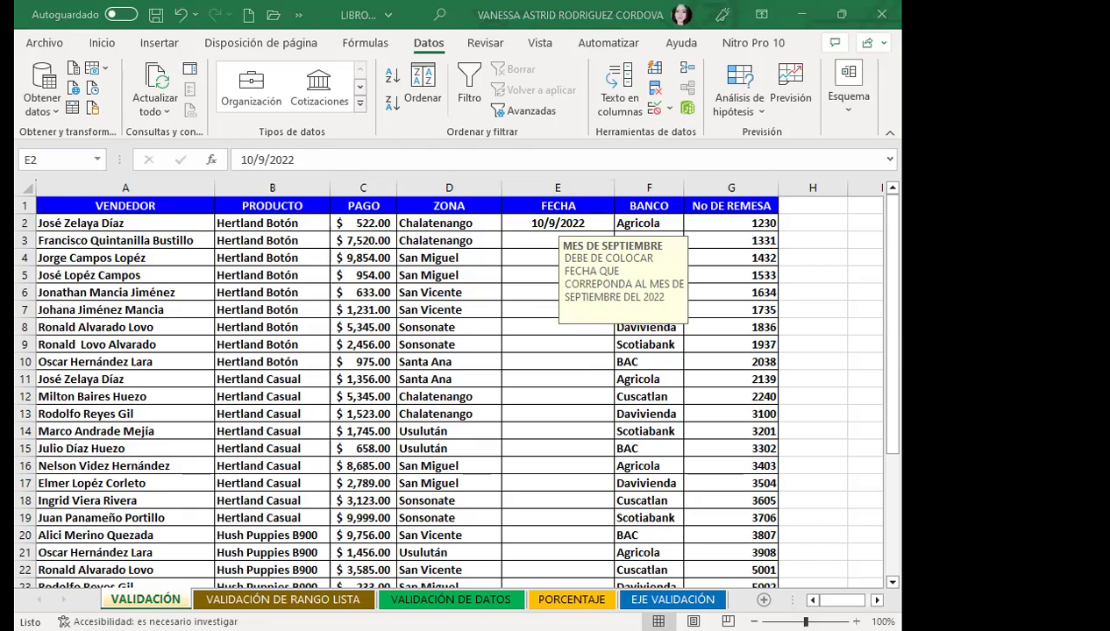
click(550, 333)
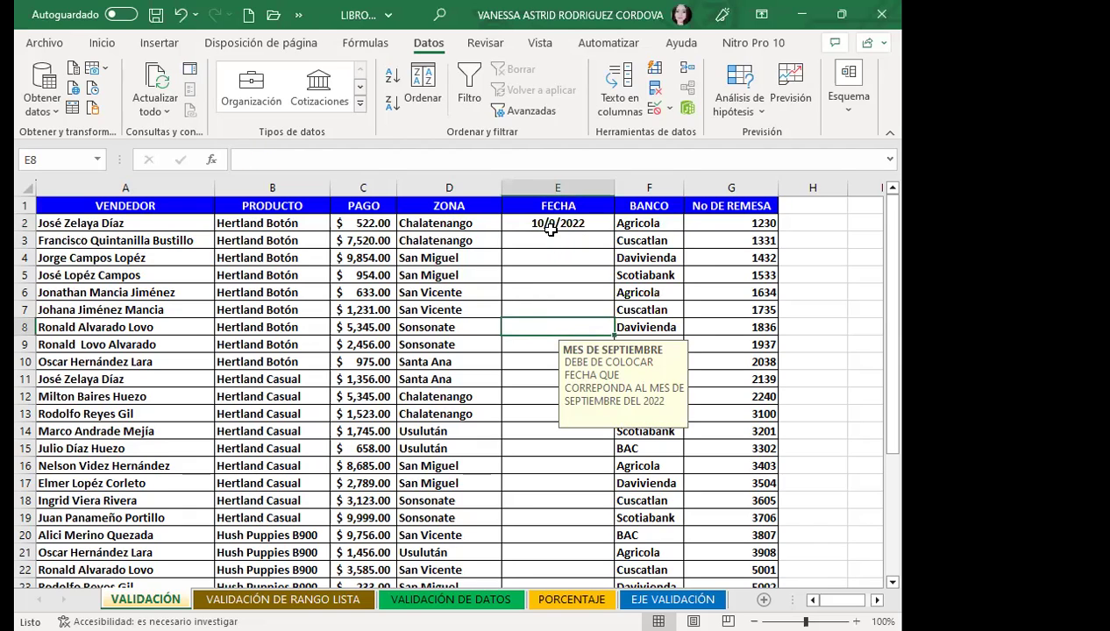
click(530, 223)
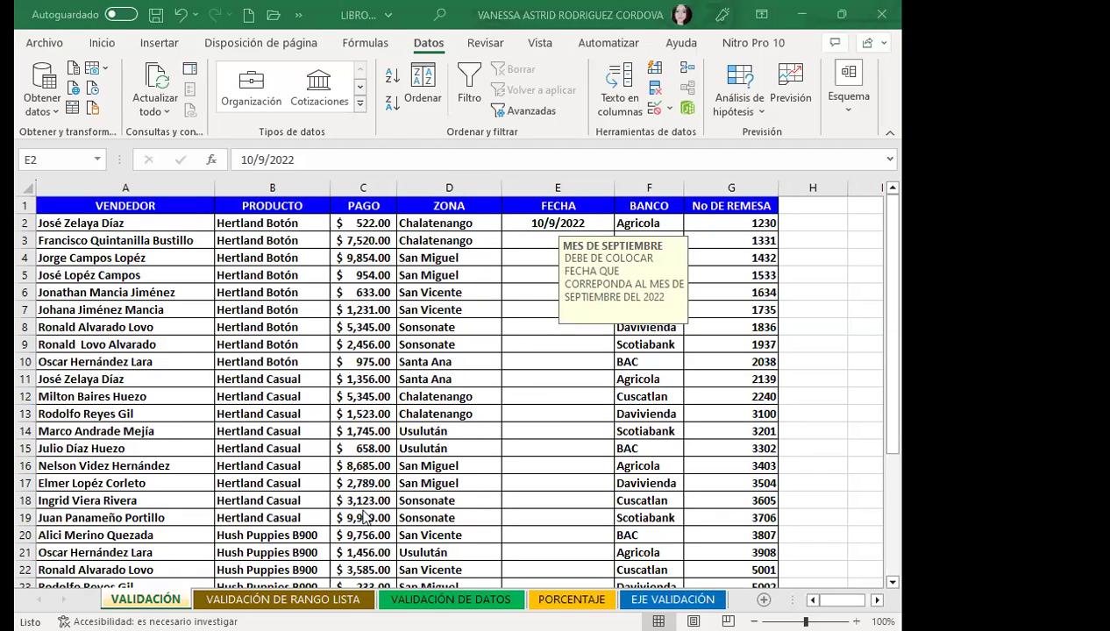
click(539, 221)
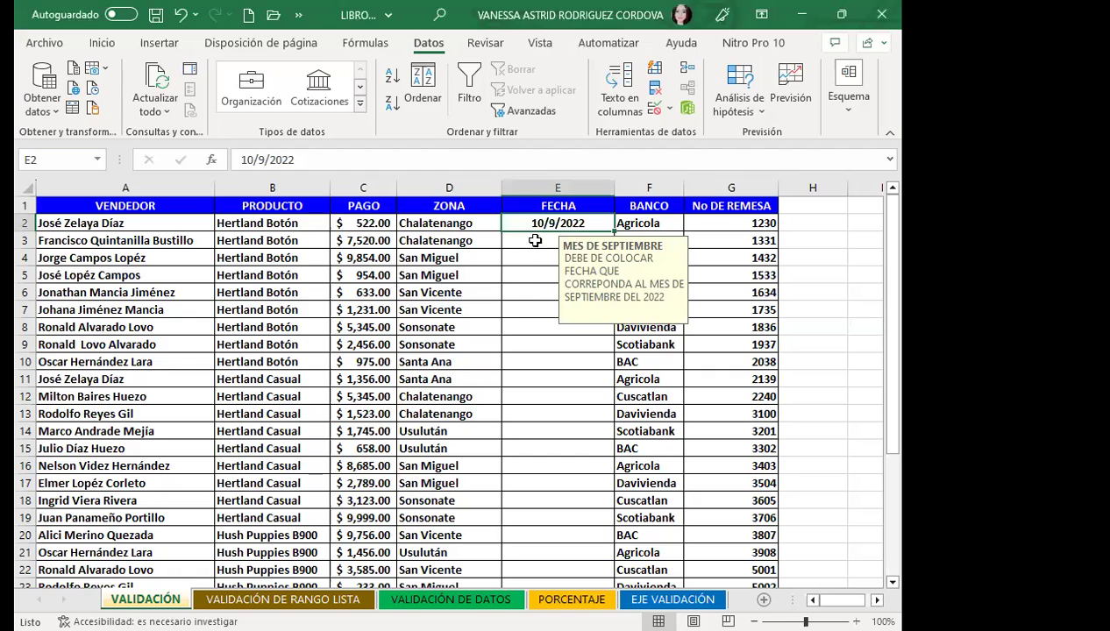
Auto-fill daily dates from E2 down to E32, ending at 10/10/2022, and check E23.
mouse_move(614, 231)
mouse_down()
mouse_move(556, 469)
mouse_move(558, 553)
mouse_up()
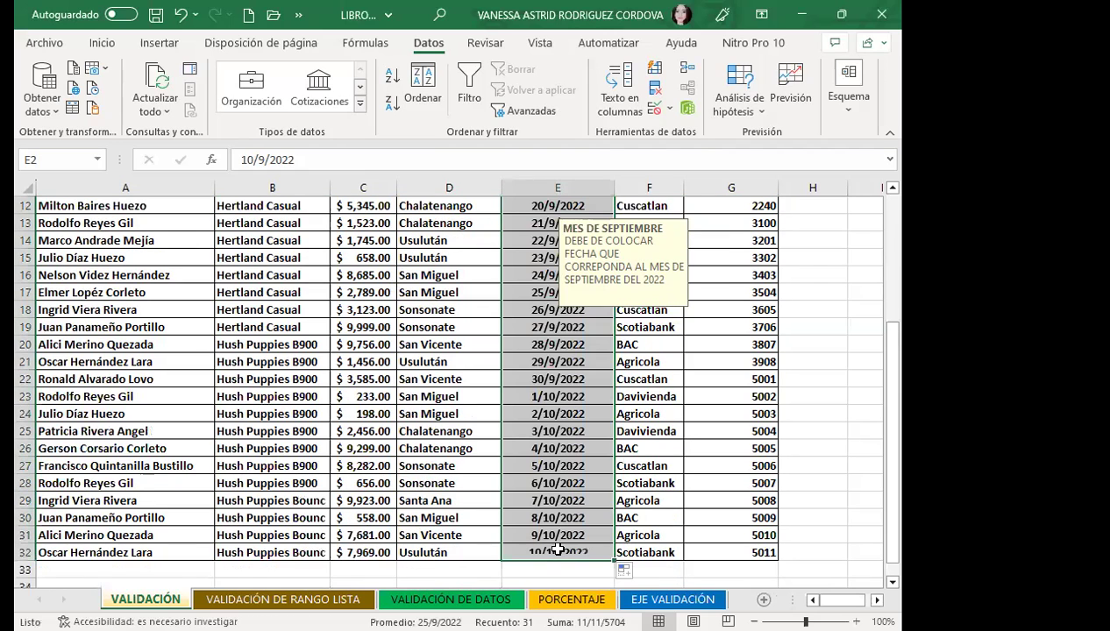
click(585, 397)
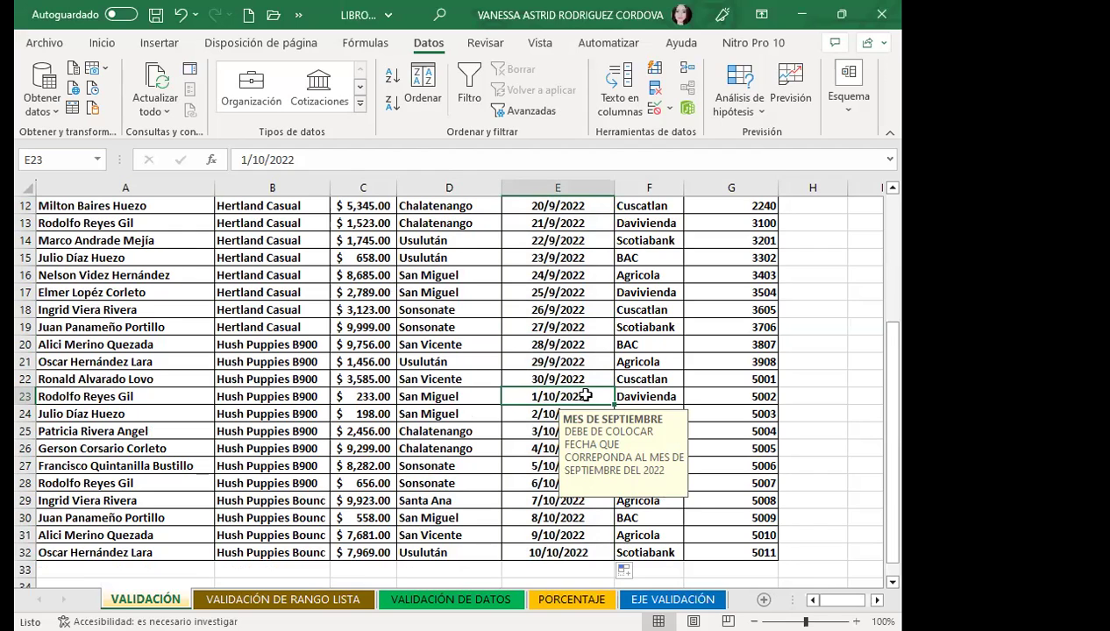
scroll(569, 355, up, 4)
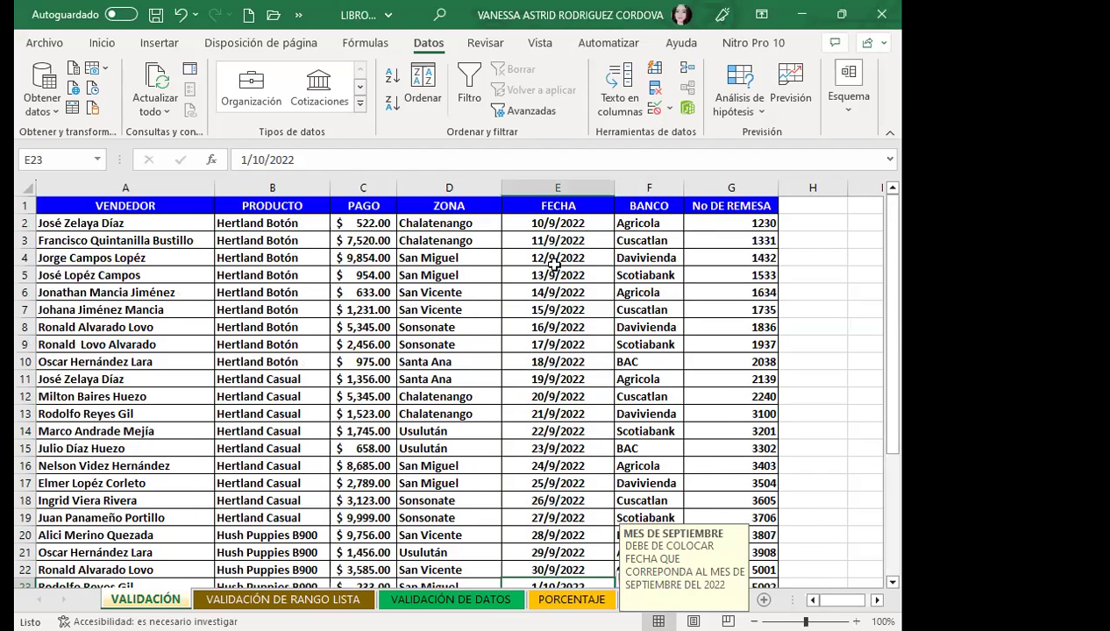
click(579, 223)
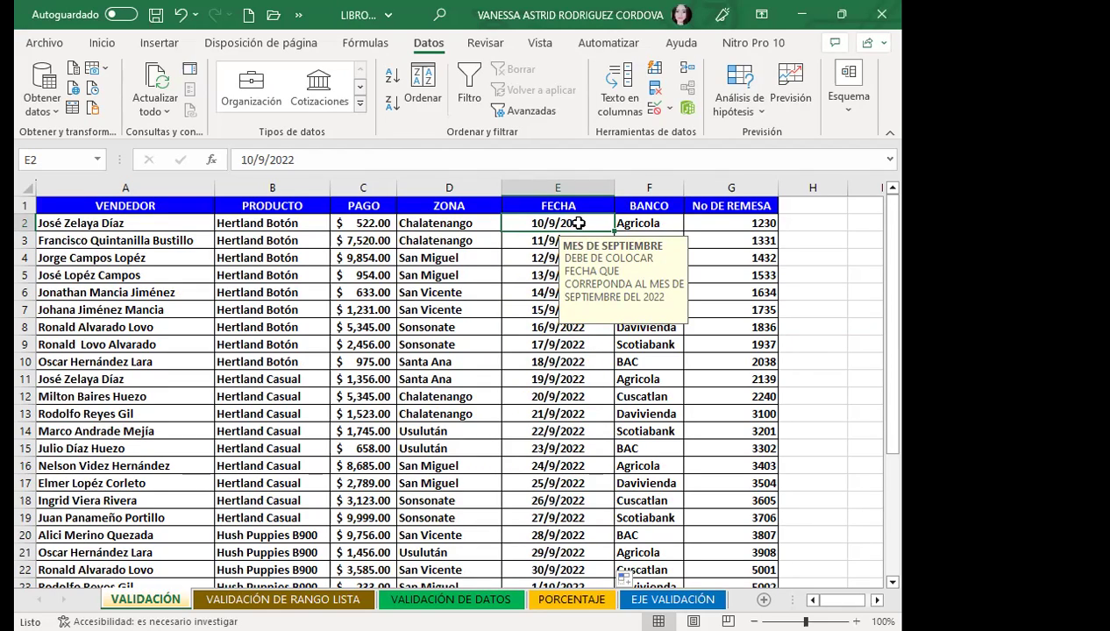
scroll(574, 351, down, 1)
scroll(570, 455, down, 2)
scroll(562, 457, down, 1)
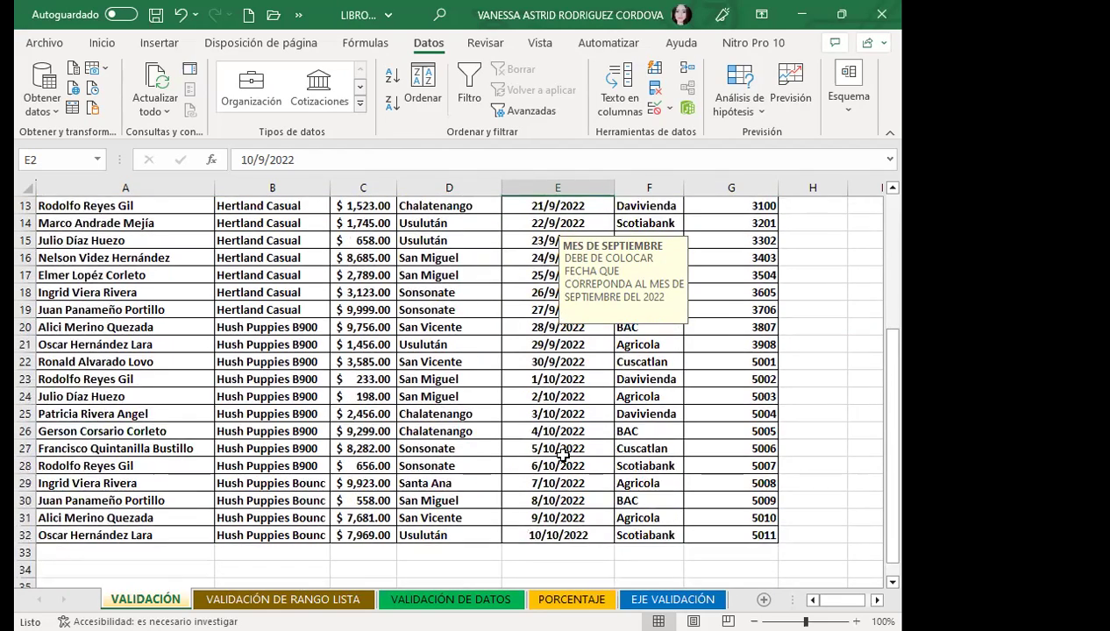
click(562, 457)
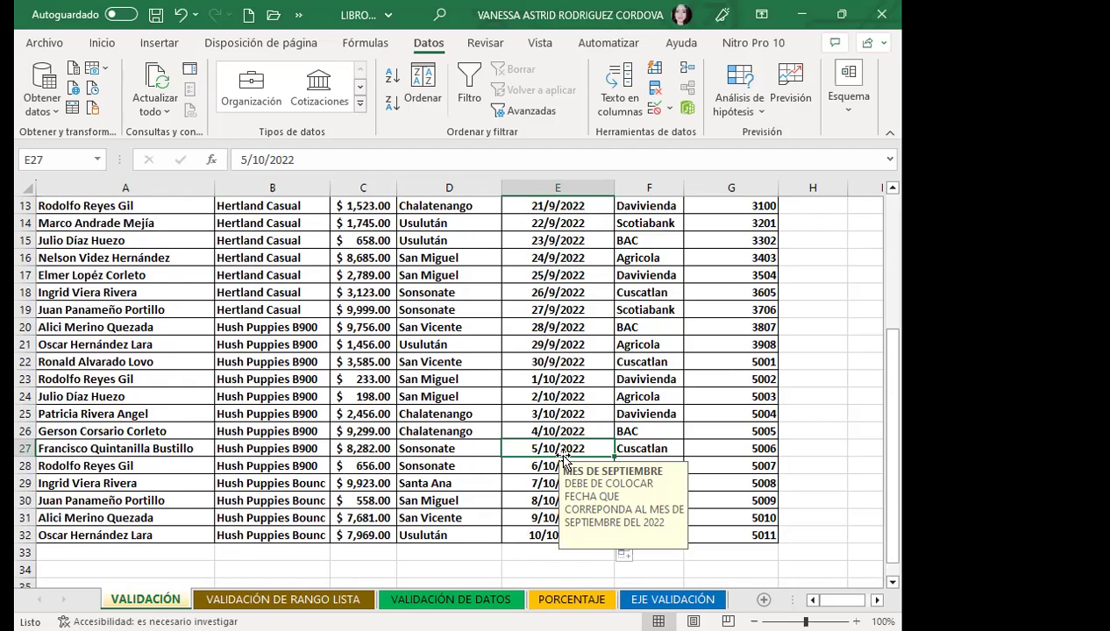
click(530, 415)
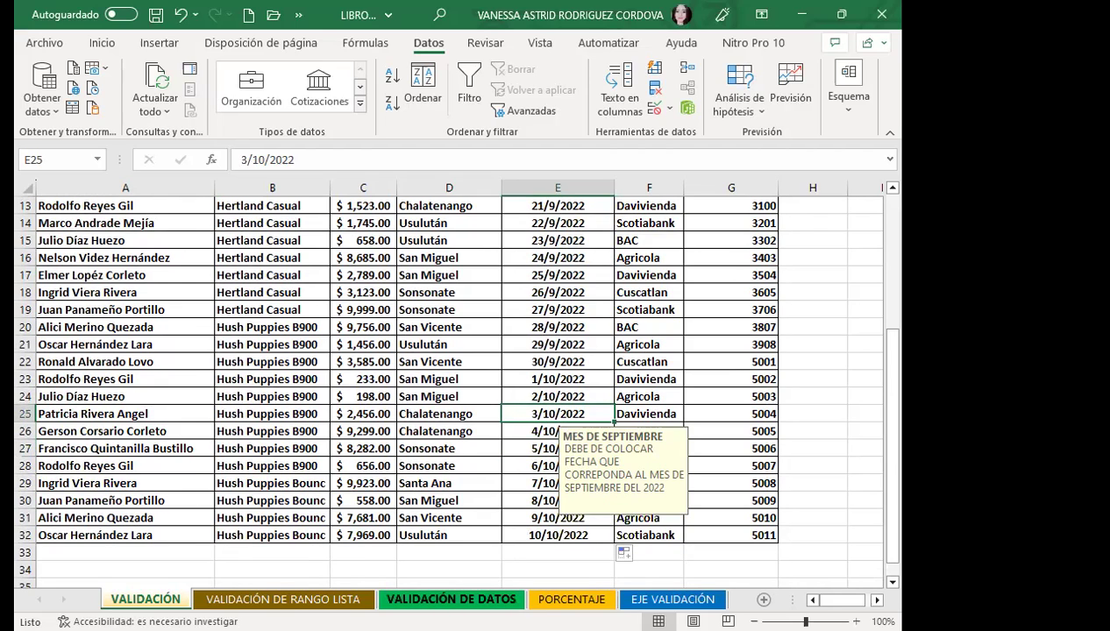
click(524, 307)
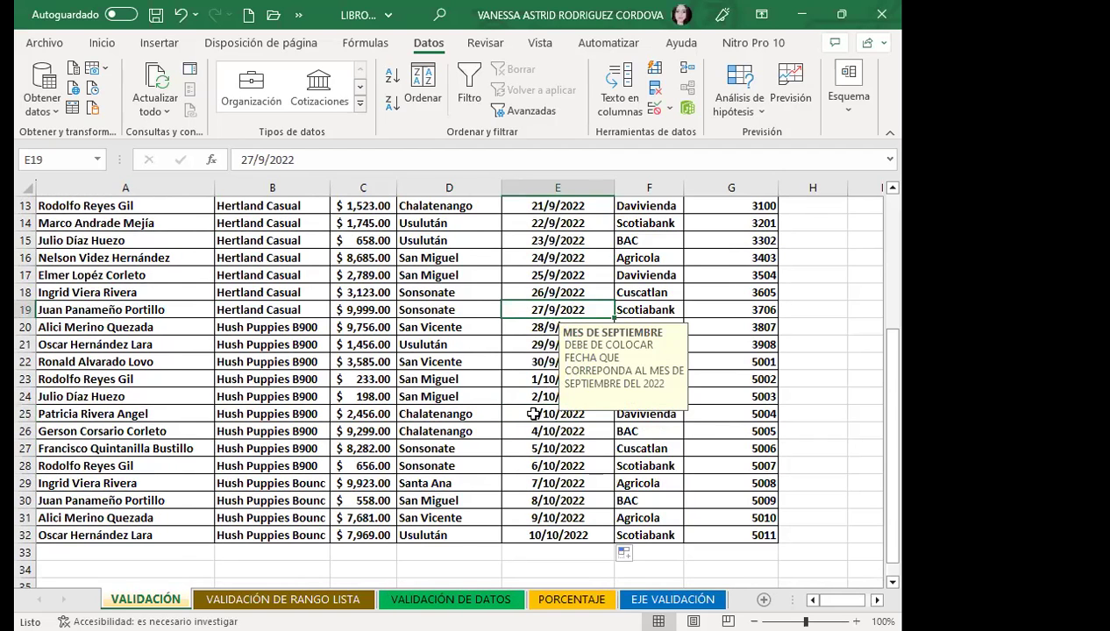
scroll(535, 414, up, 2)
scroll(534, 415, up, 2)
click(530, 345)
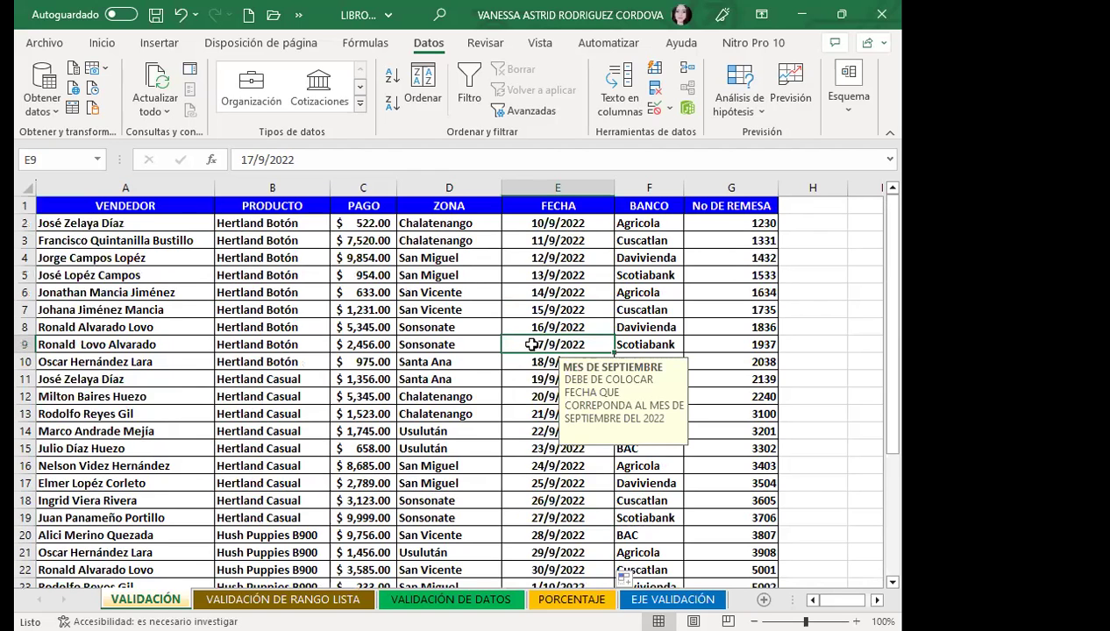
scroll(536, 466, down, 1)
scroll(536, 466, down, 2)
click(522, 434)
click(546, 397)
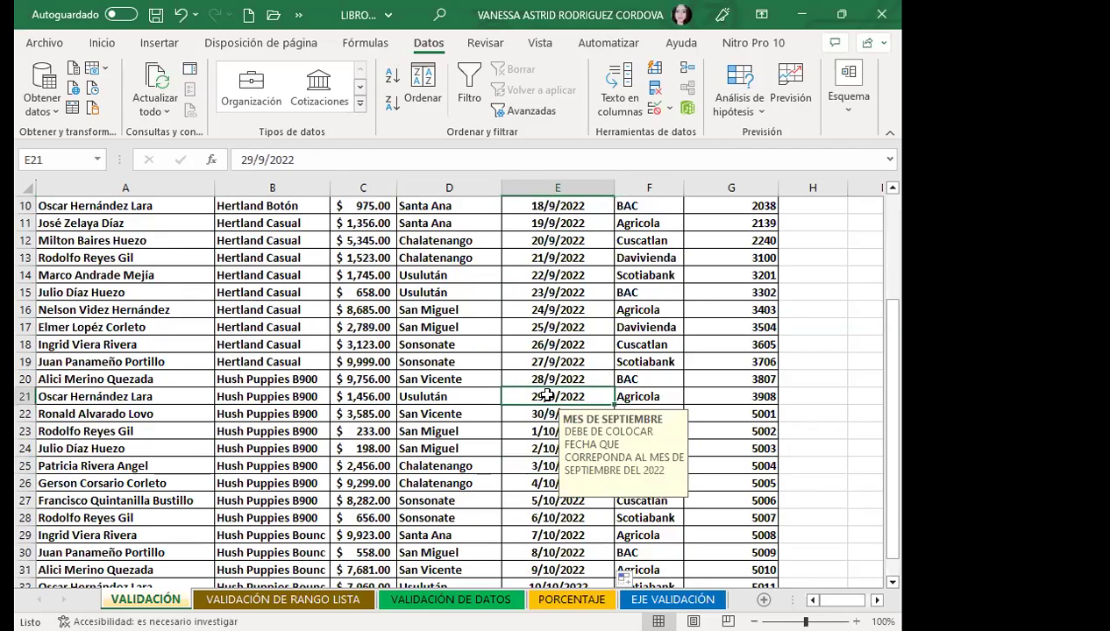
scroll(517, 368, up, 1)
scroll(518, 351, up, 1)
click(517, 328)
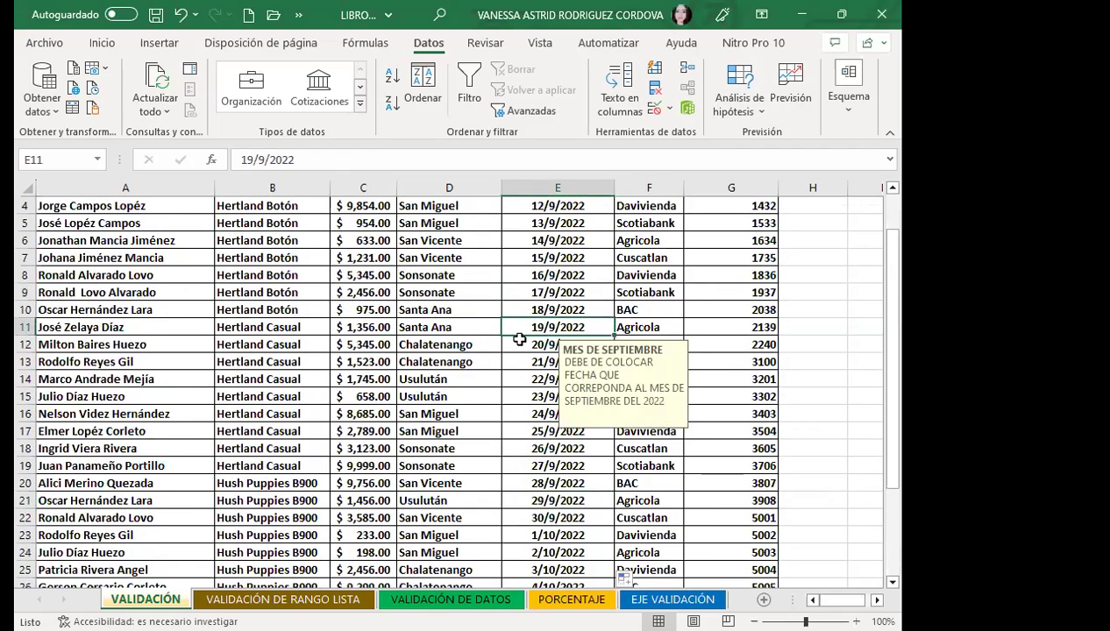
scroll(519, 339, up, 1)
click(507, 222)
click(520, 348)
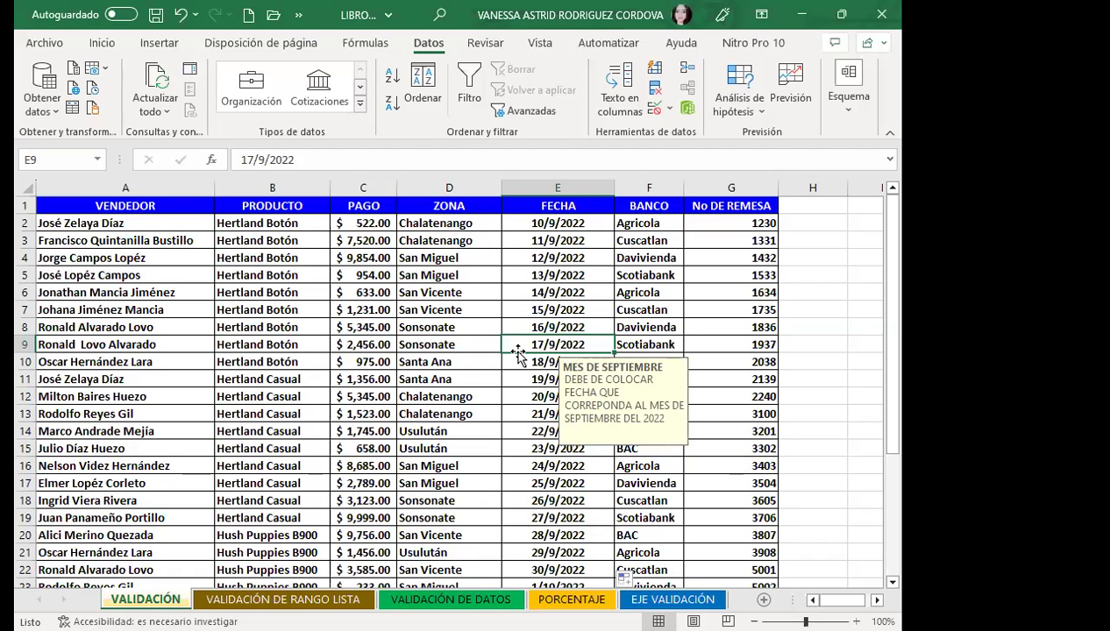
Spot-check the filled dates in E6, E12, E20 and E18 (14/9/2022 to 28/9/2022).
click(521, 295)
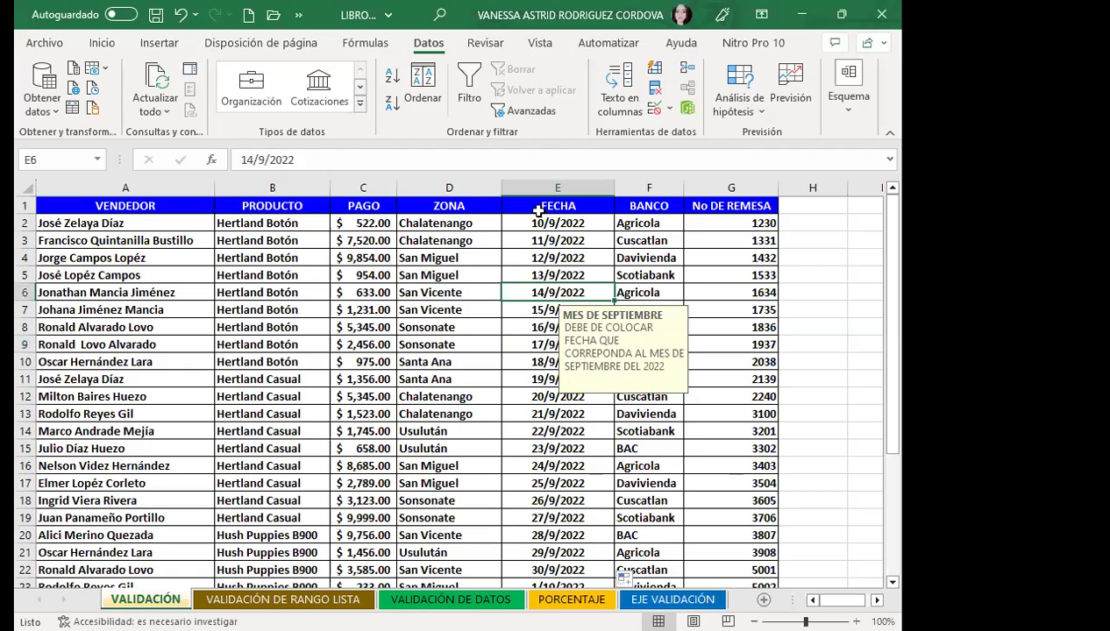
click(523, 219)
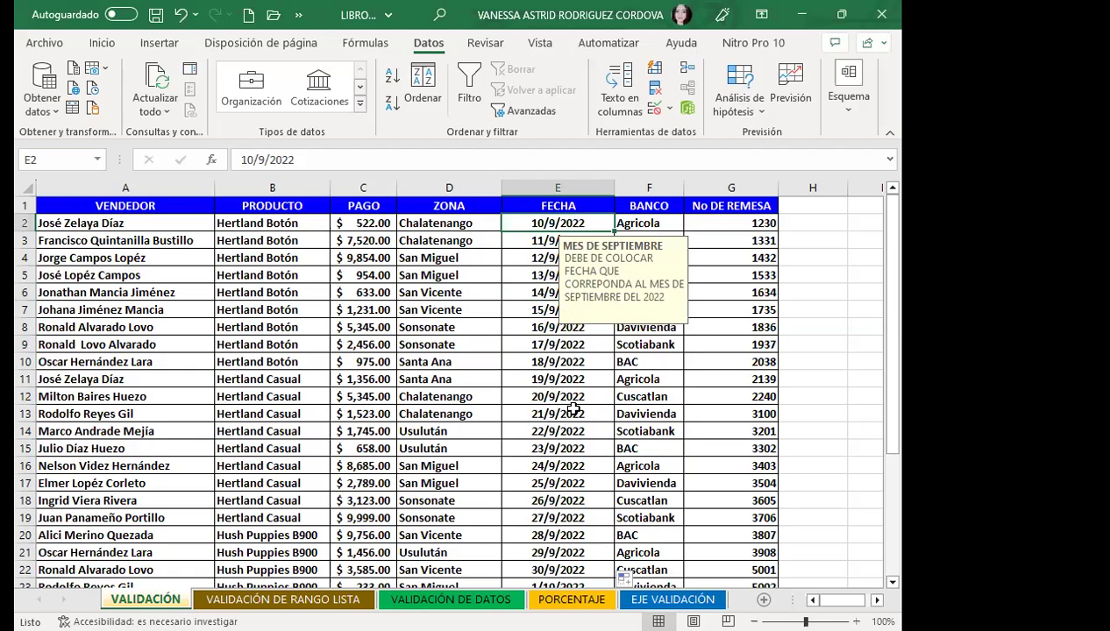
click(565, 397)
scroll(536, 386, down, 4)
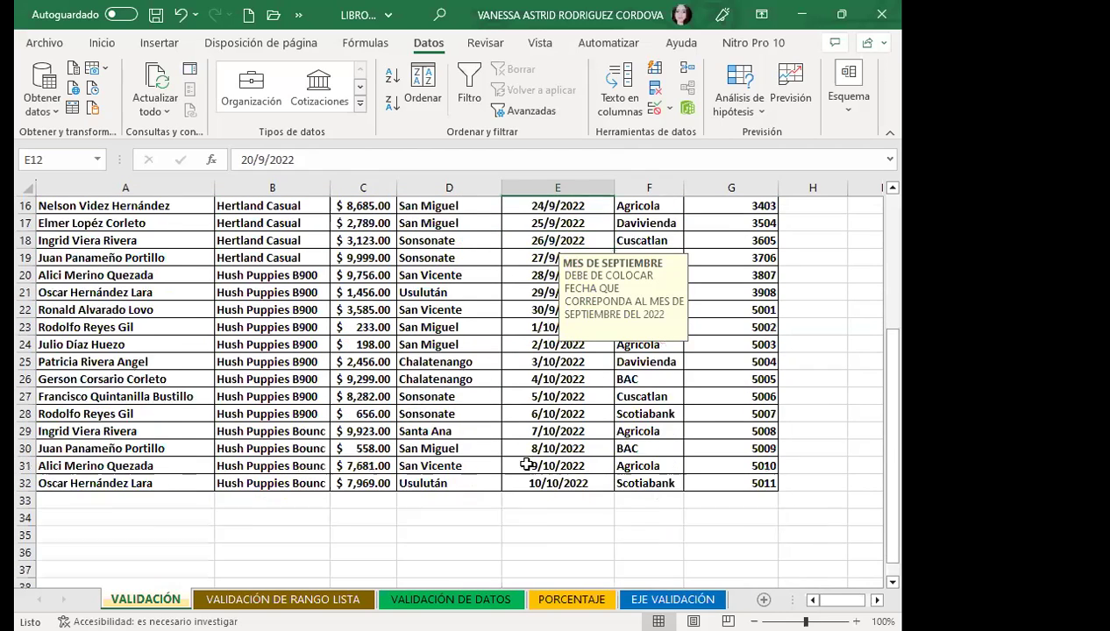
click(523, 326)
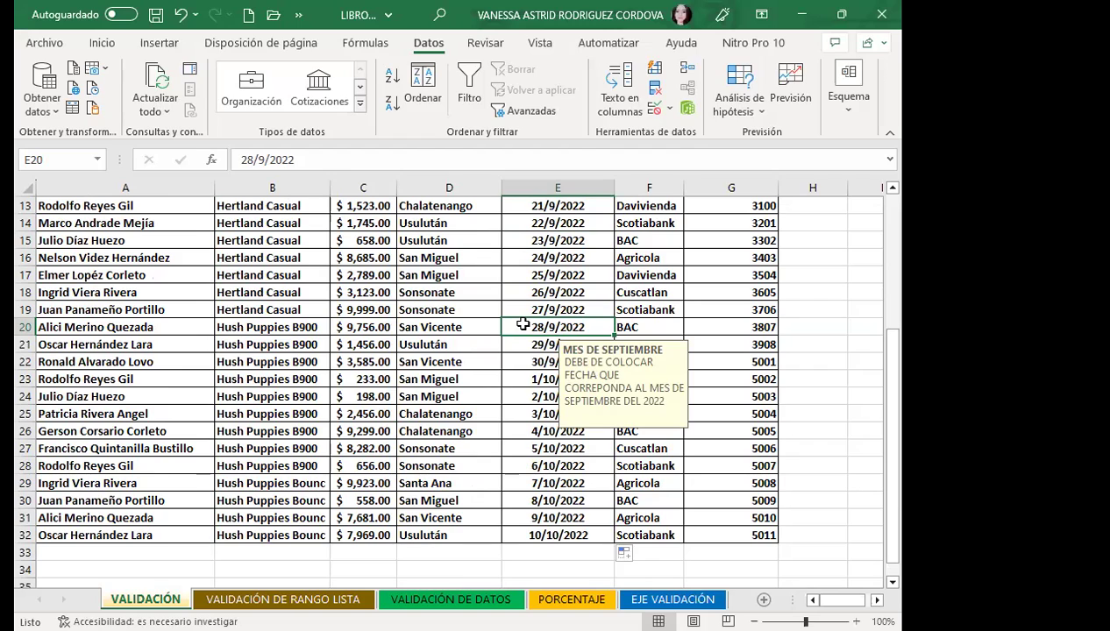
click(525, 289)
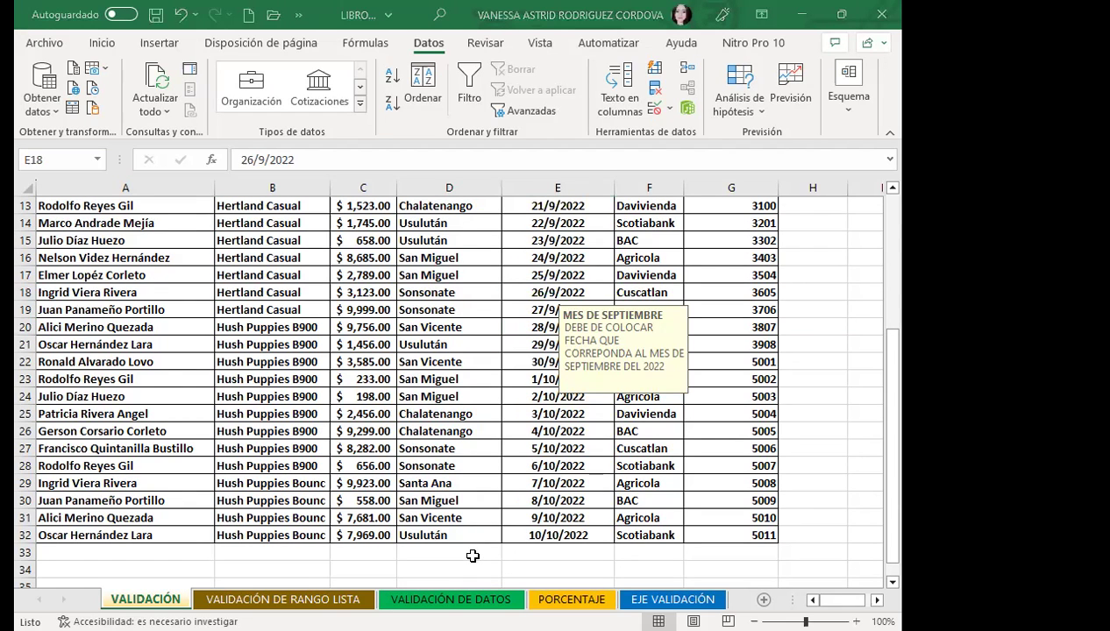
scroll(210, 482, up, 3)
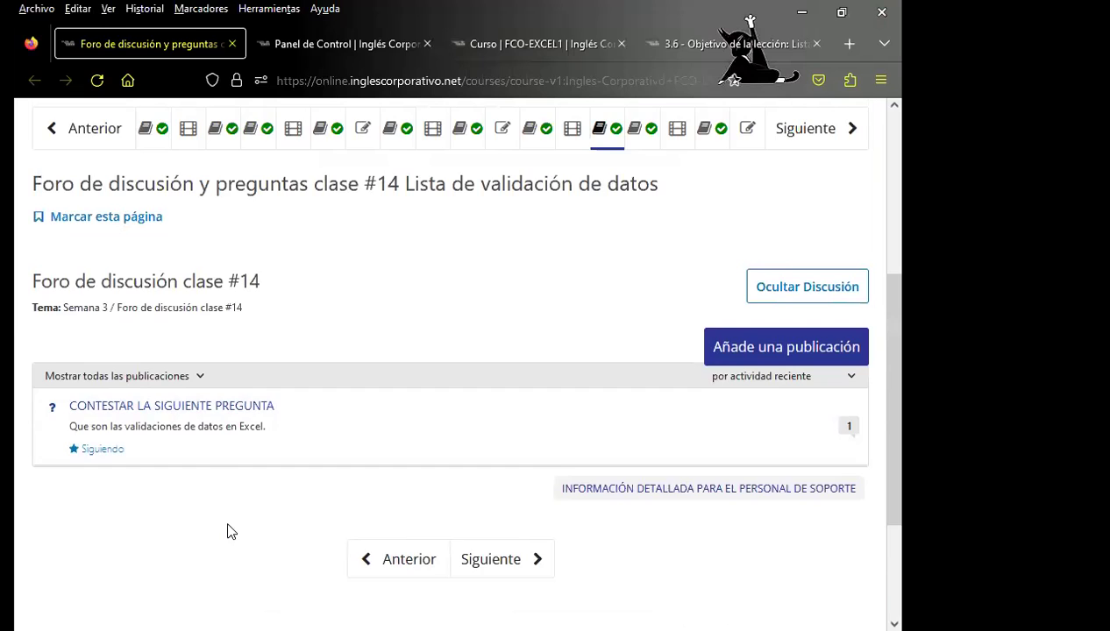
scroll(232, 491, down, 1)
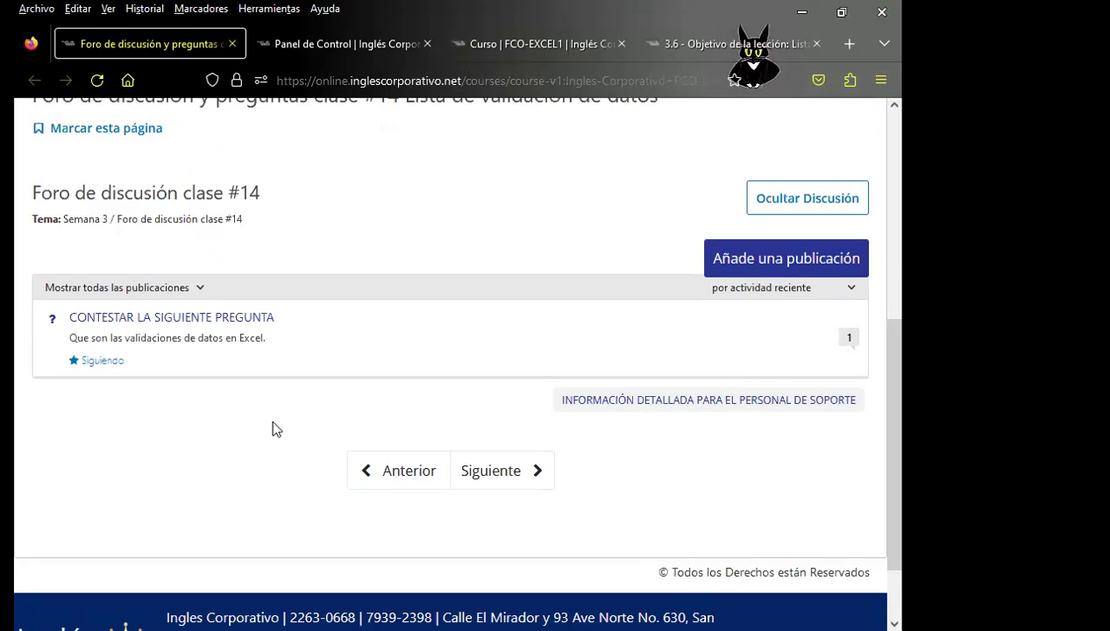
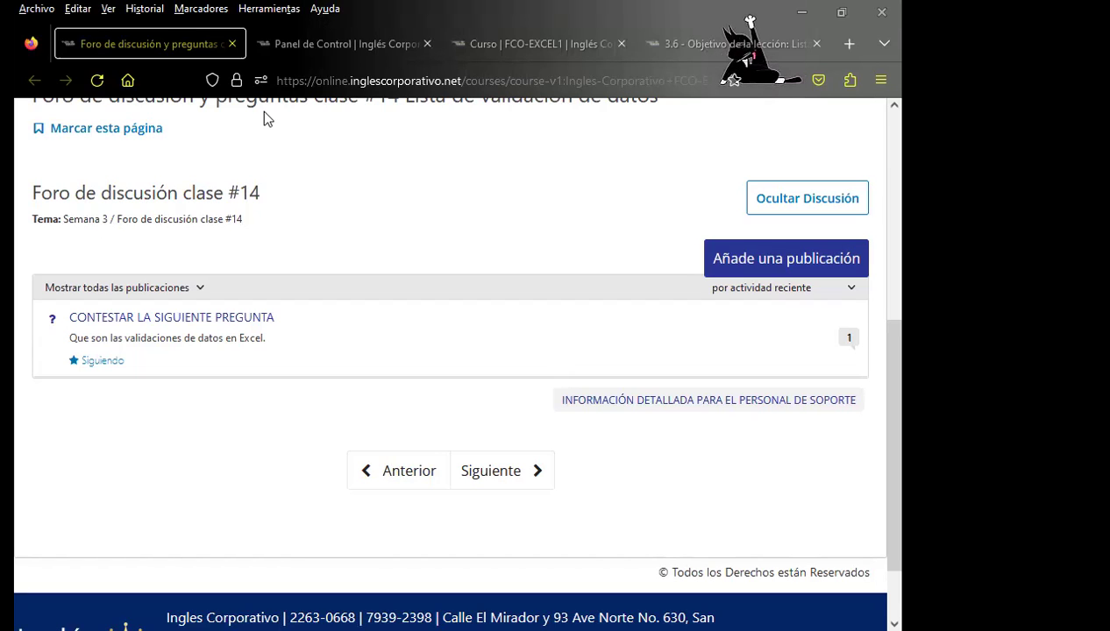
Go to lesson 3.6 'Lista de validación de datos' after dismissing the thread error.
click(384, 81)
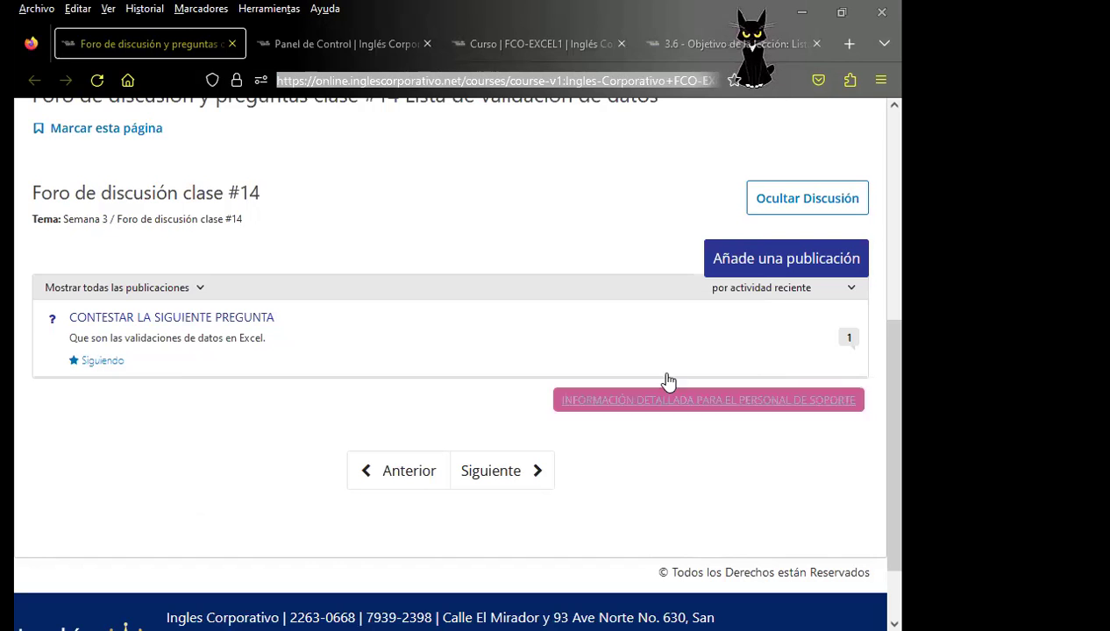
click(609, 354)
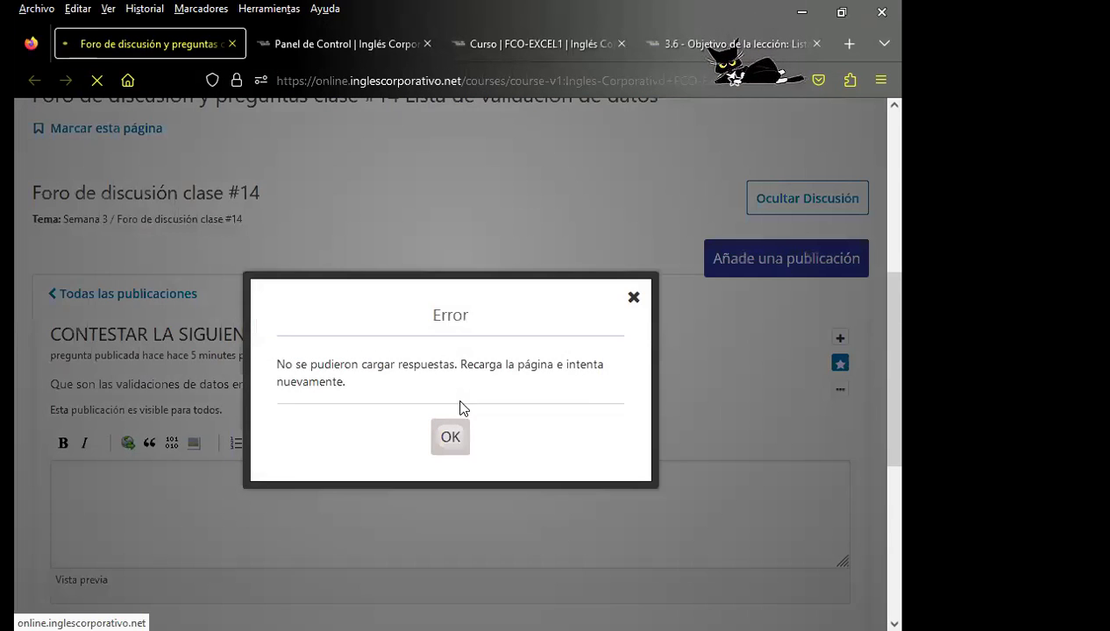
click(450, 436)
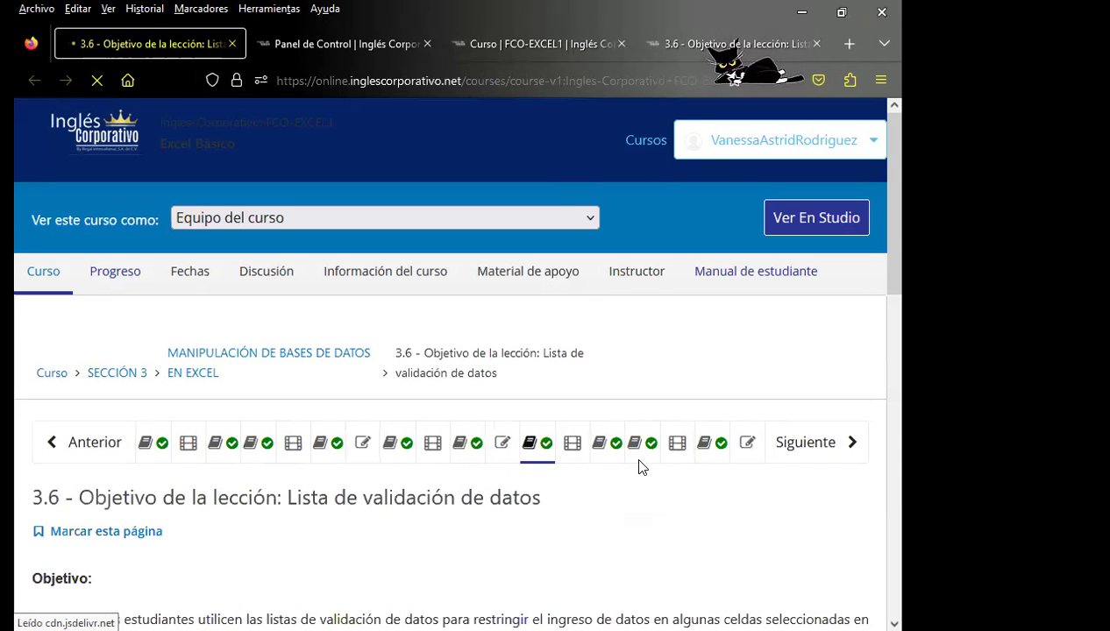
Open the class #14 discussion forum and scroll to the 'CONTESTAR LA SIGUIENTE PREGUNTA' thread.
scroll(631, 362, down, 4)
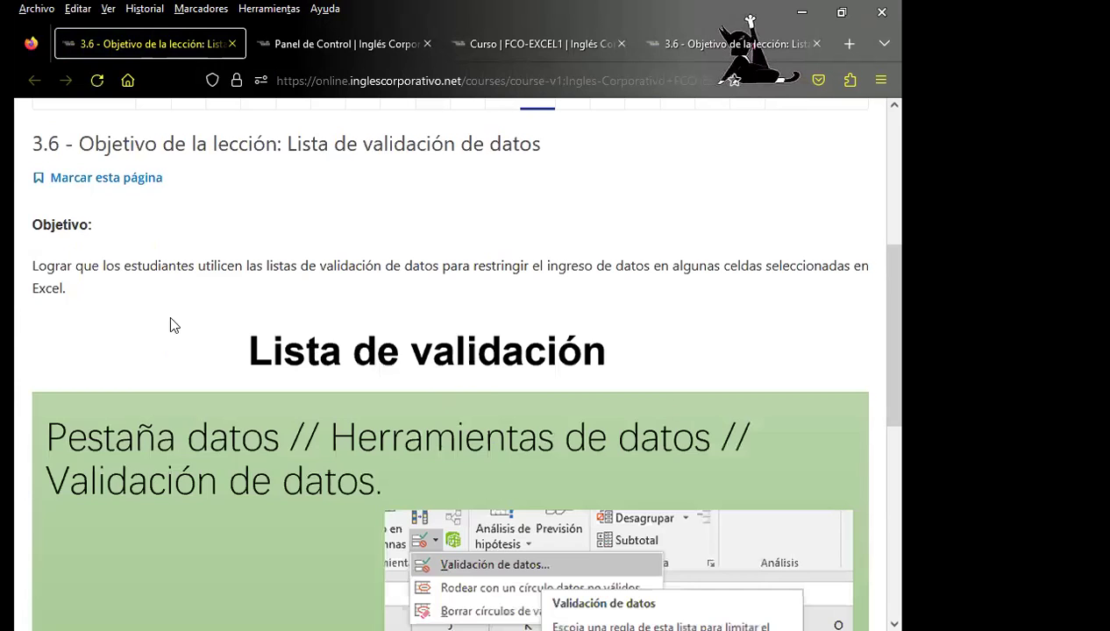
scroll(292, 412, up, 4)
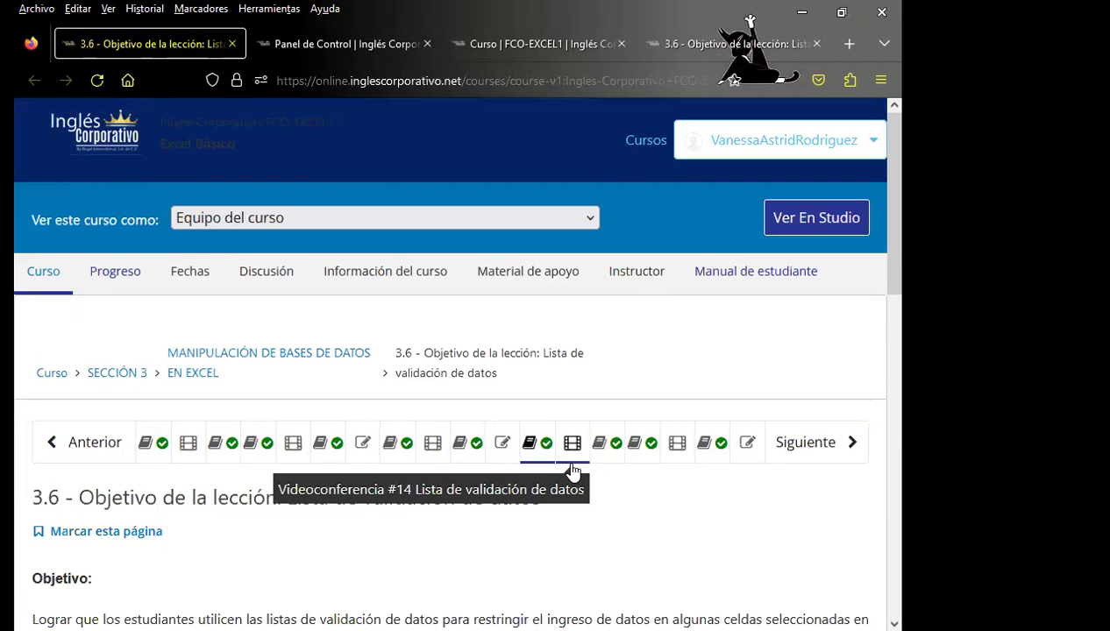
click(601, 445)
scroll(337, 517, down, 3)
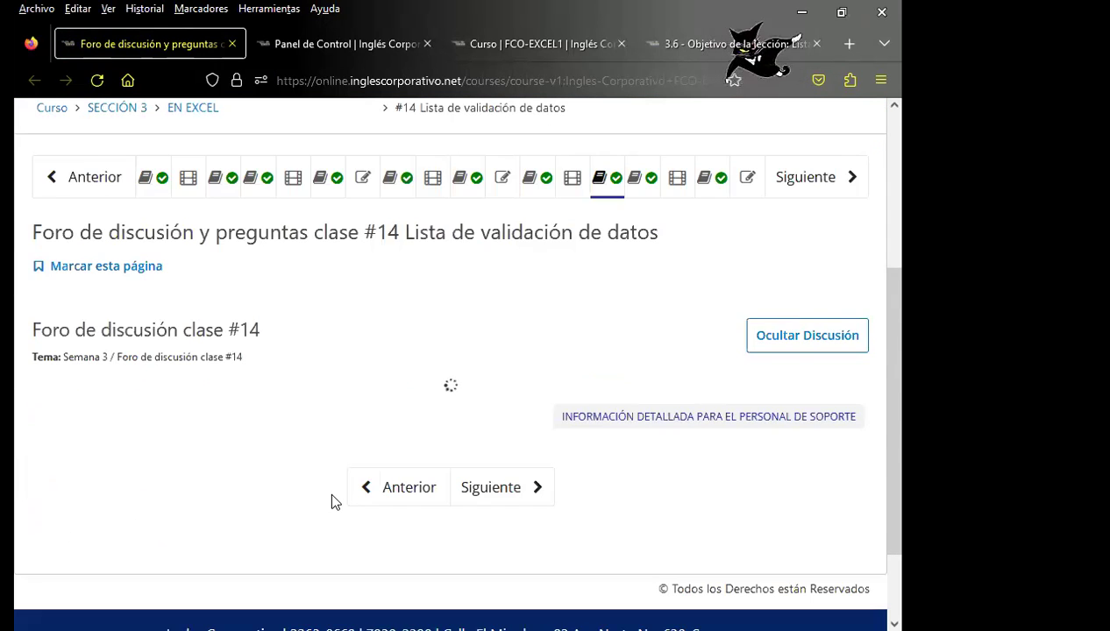
scroll(385, 601, down, 2)
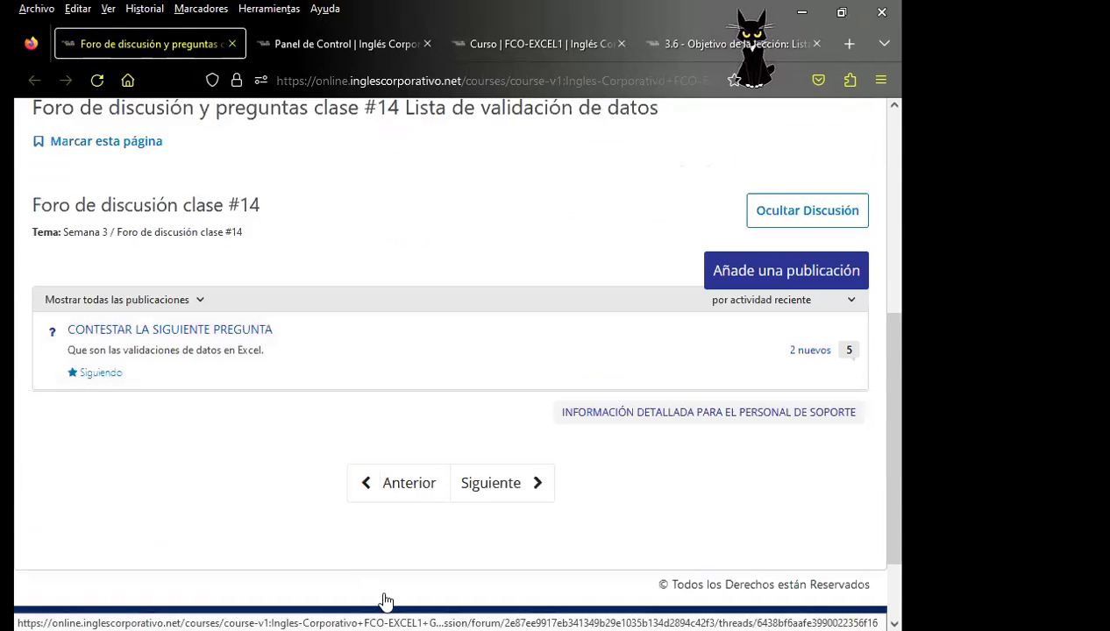
scroll(386, 601, down, 2)
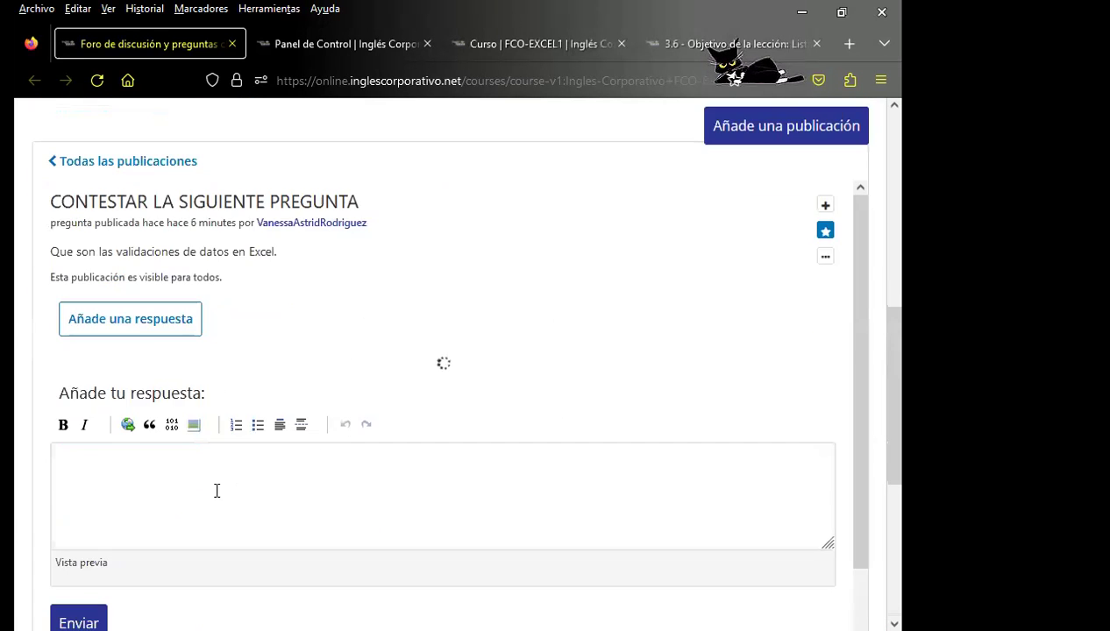
Post 'Saludos. Gracias por su participación.' under the cell-ranges and dates-and-times answers.
scroll(541, 465, down, 5)
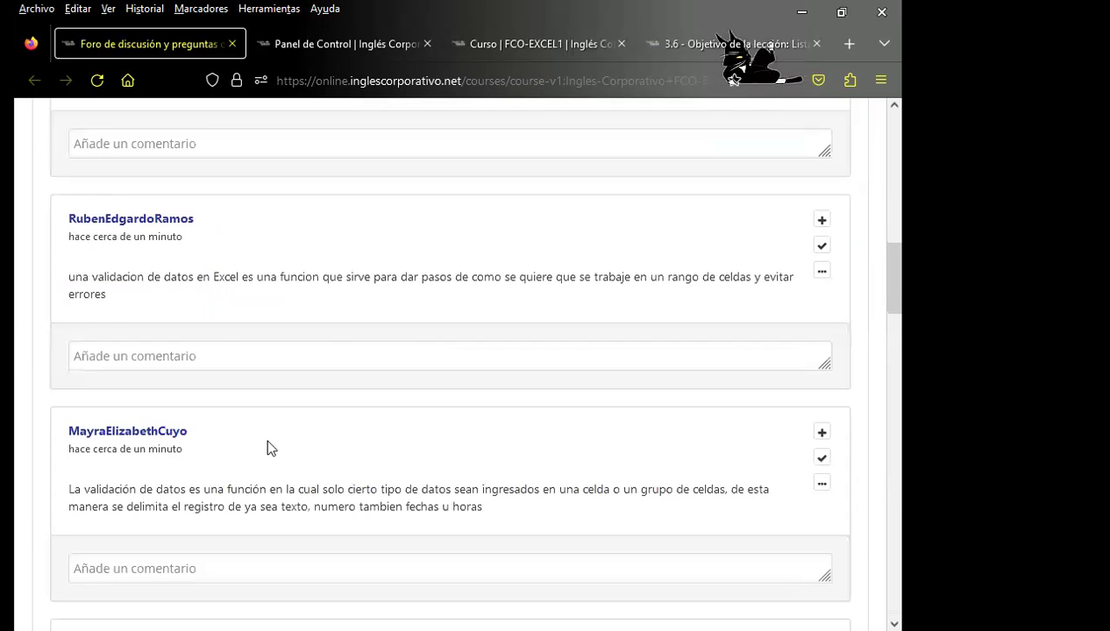
click(142, 359)
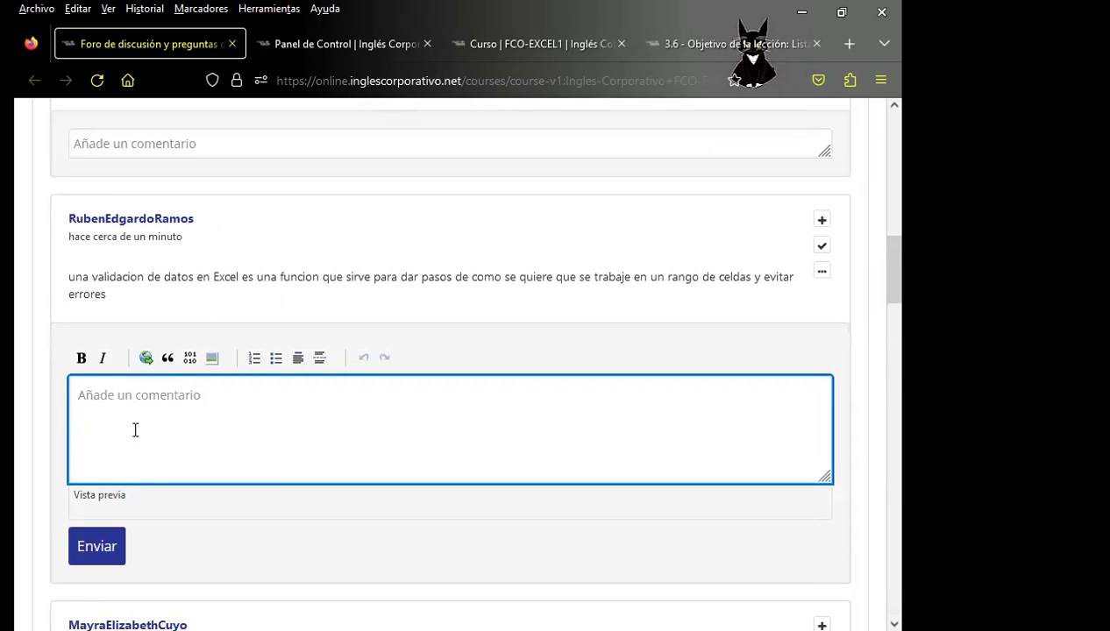
text(Saludos. Gracias por su participación.  Atentamente. Inga. Vanessa Rodríguez.)
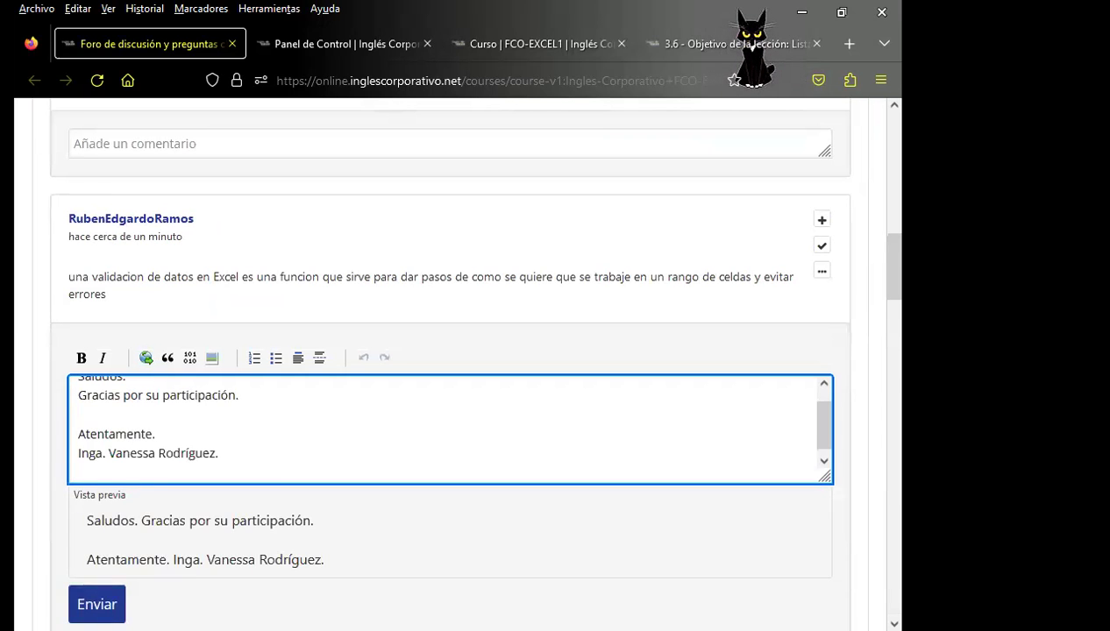
click(97, 605)
scroll(77, 456, down, 3)
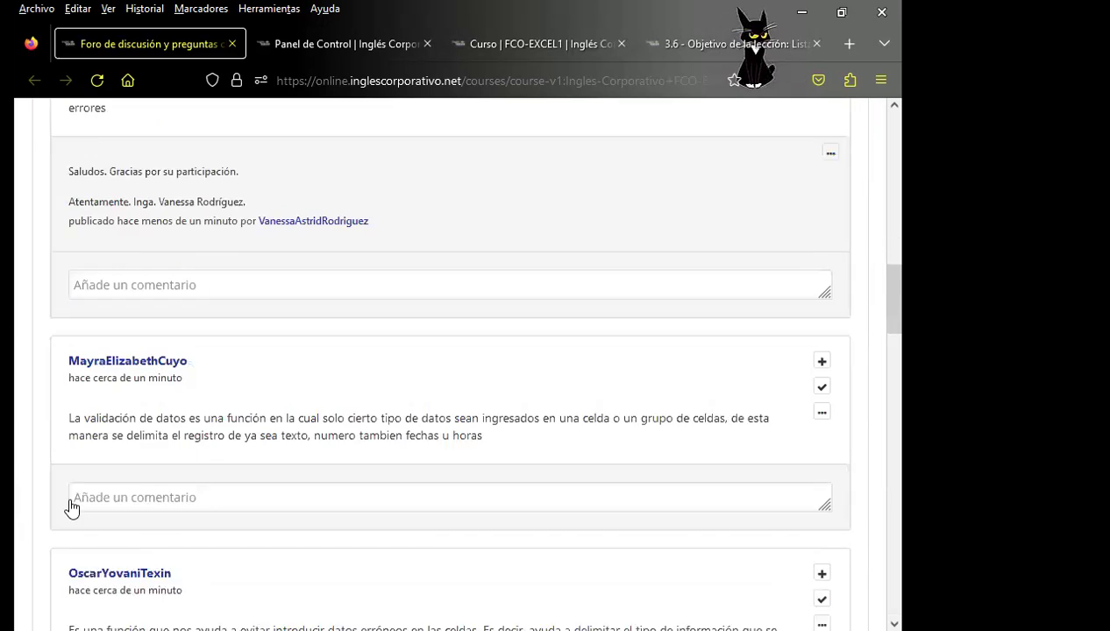
click(105, 420)
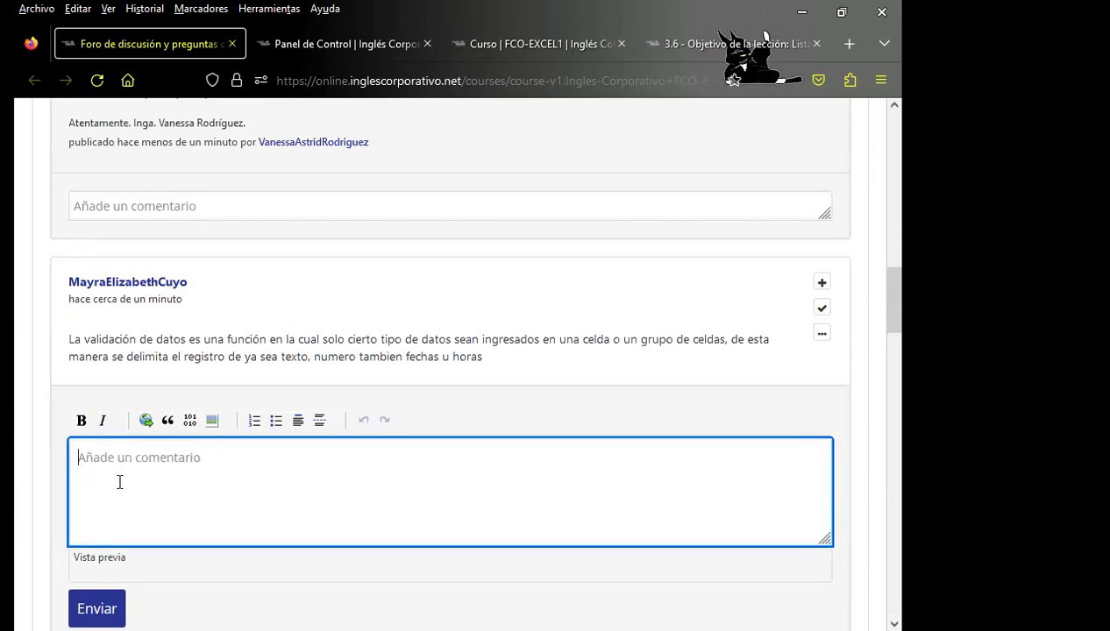
text(Saludos. Gracias por su participación.  Atentamente. Inga. Vanessa Rodríguez.)
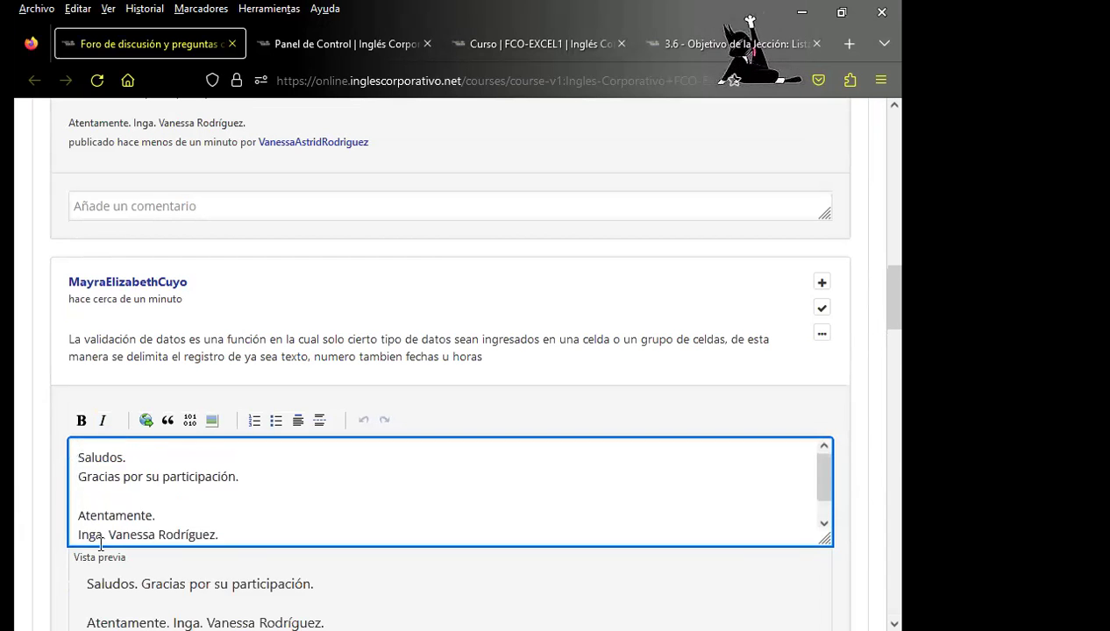
scroll(72, 523, down, 3)
click(98, 412)
Post the signature comment under the delimiting-information and restricting-cell-input answers.
scroll(16, 443, down, 3)
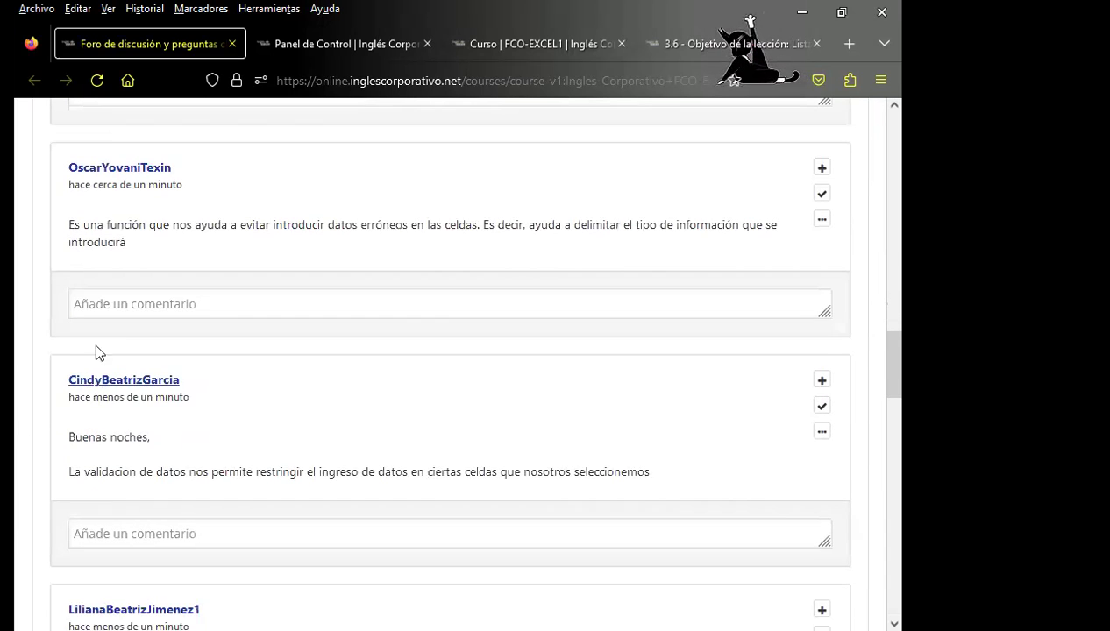
click(103, 303)
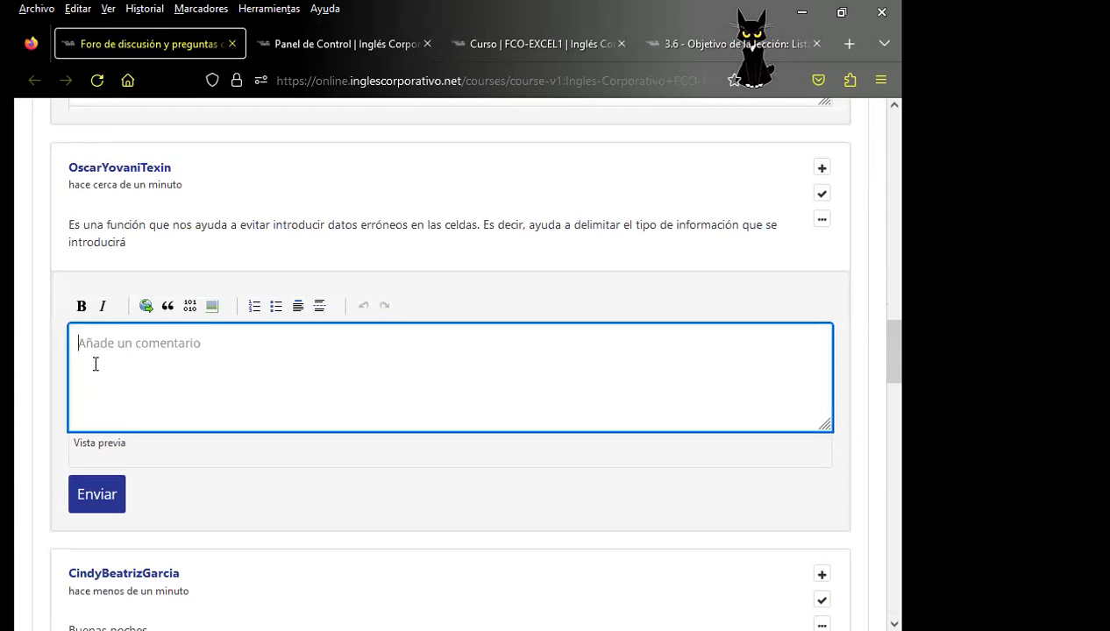
text(Saludos. Gracias por su participación.  Atentamente. Inga. Vanessa Rodríguez.)
click(97, 552)
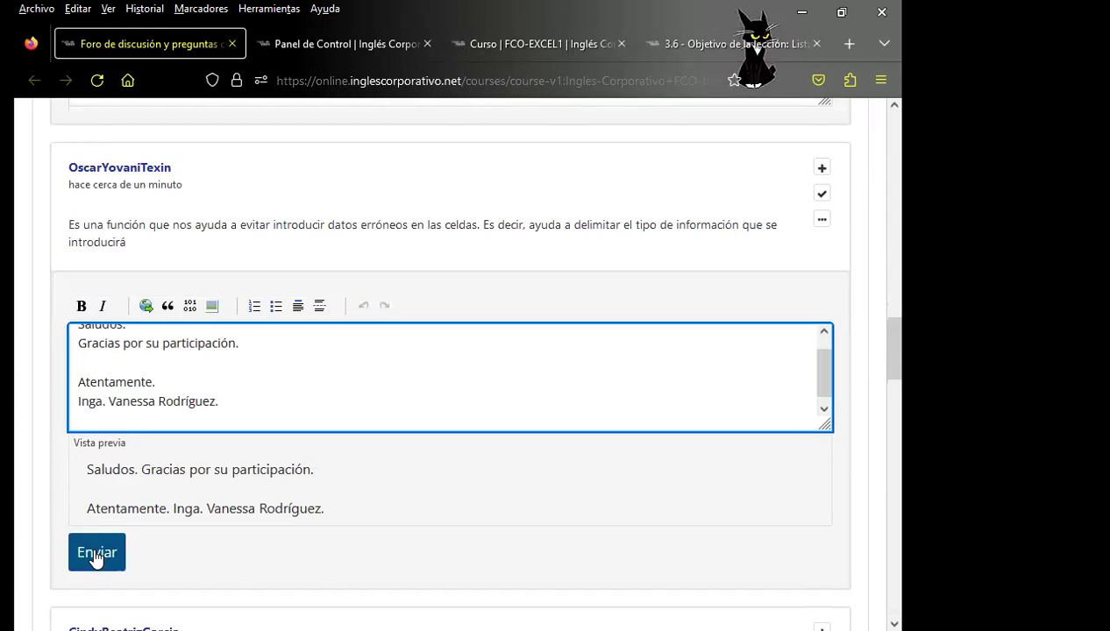
click(92, 554)
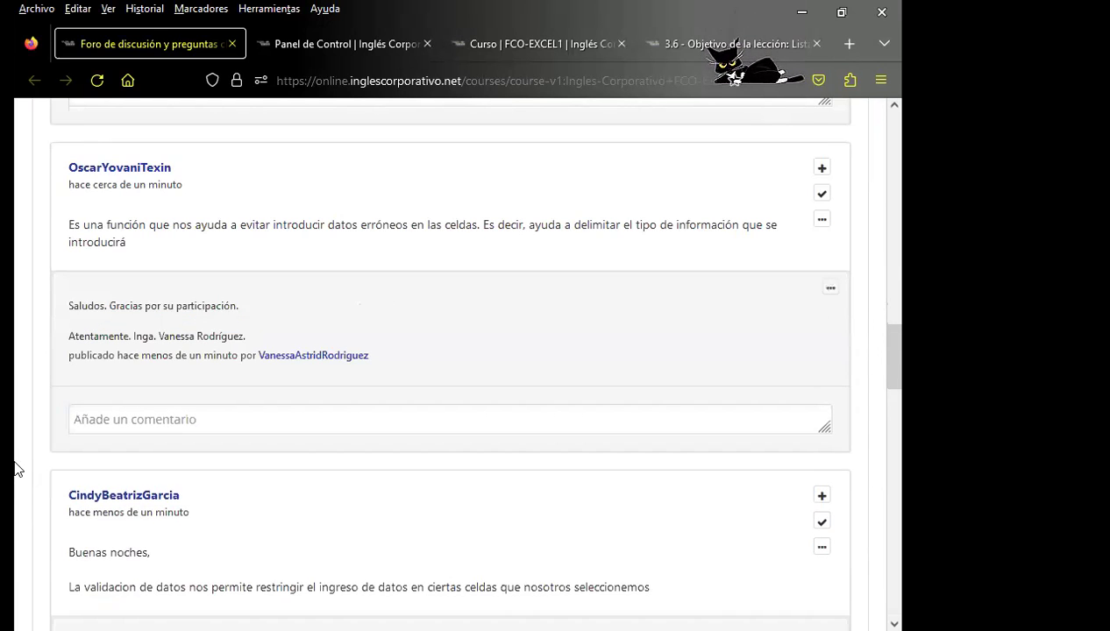
scroll(35, 430, down, 2)
click(105, 553)
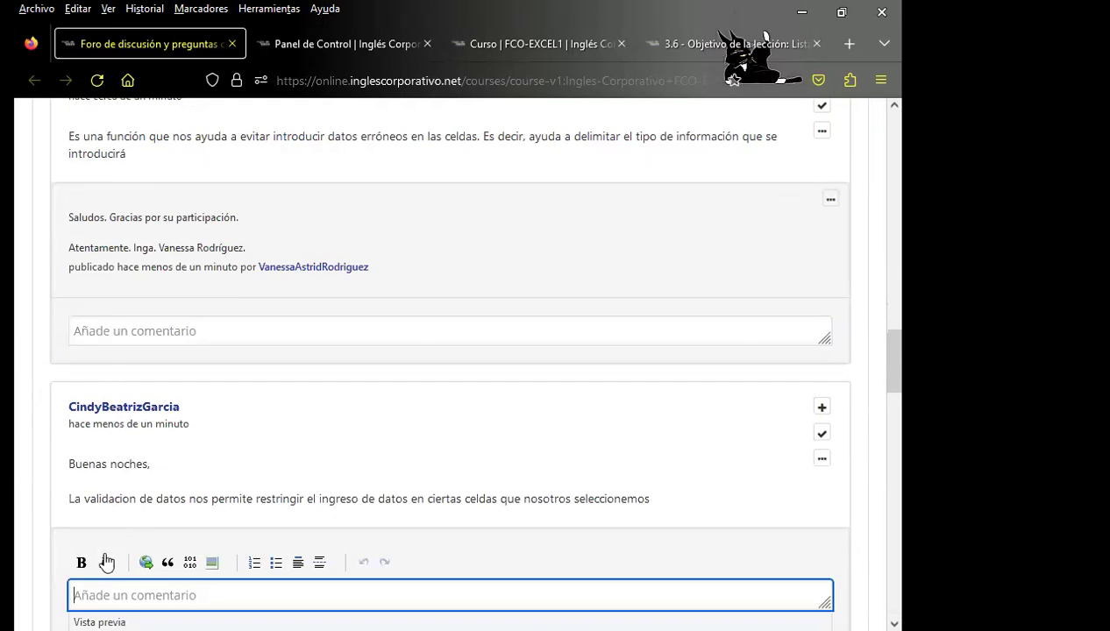
text(Saludos. Gracias por su participación.  Atentamente. Inga. Vanessa Rodríguez.)
scroll(15, 506, down, 3)
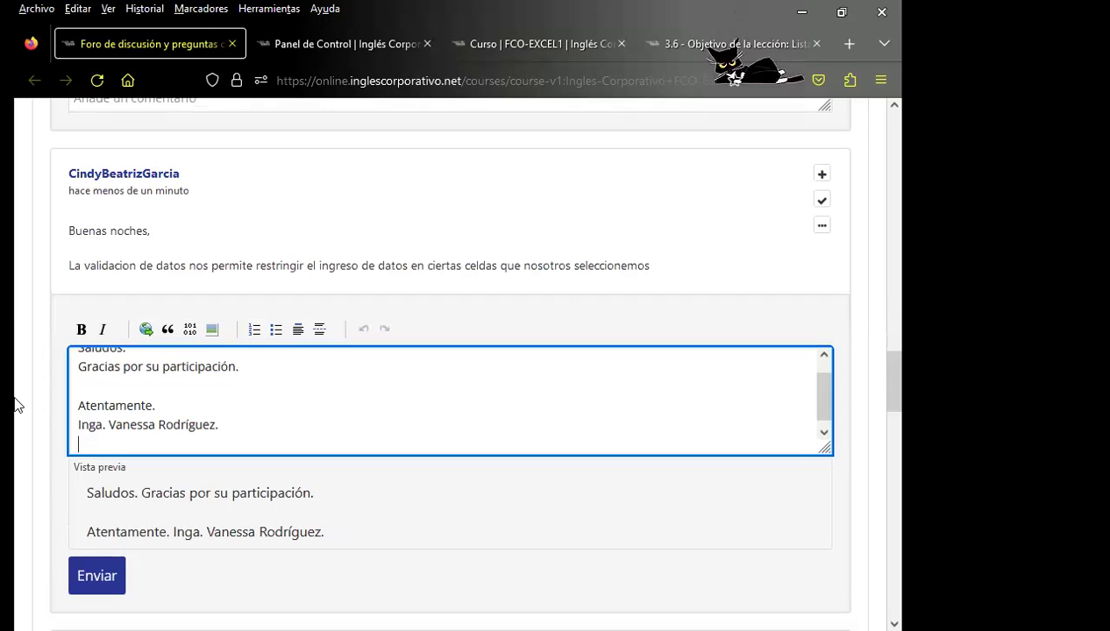
key(Return)
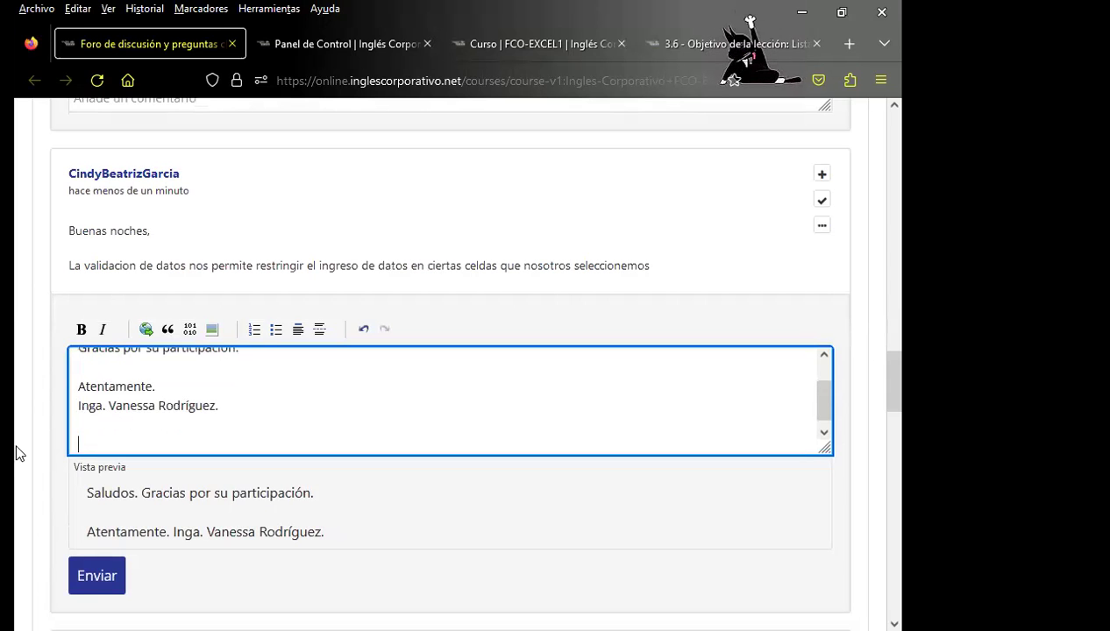
click(98, 578)
scroll(12, 508, down, 5)
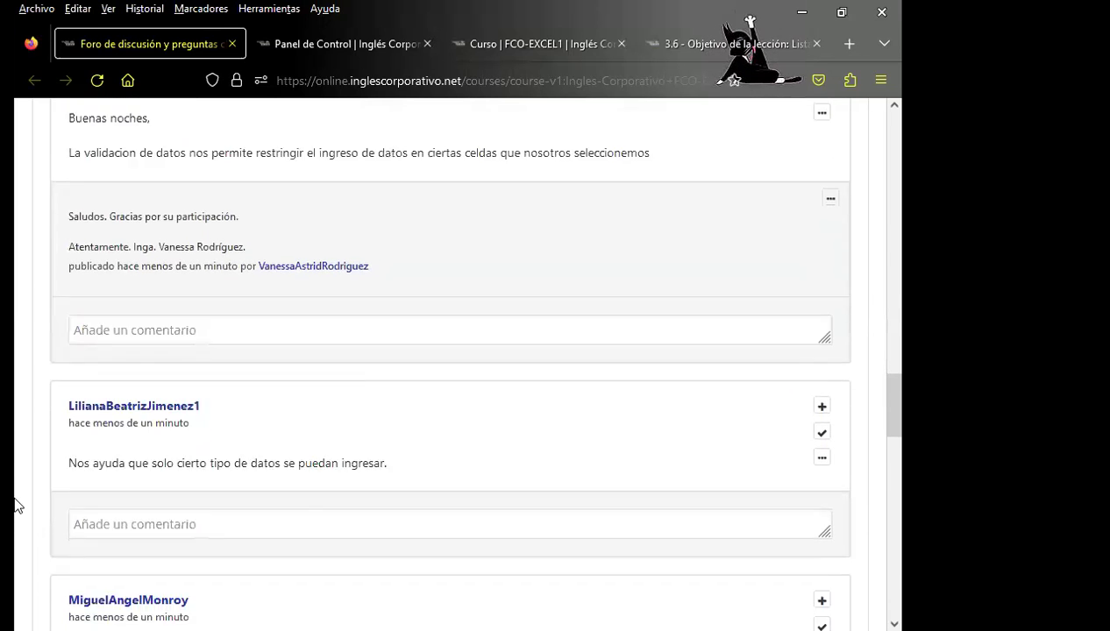
Post the signature comment under the allowed-data-types and erroneous-data answers.
click(116, 285)
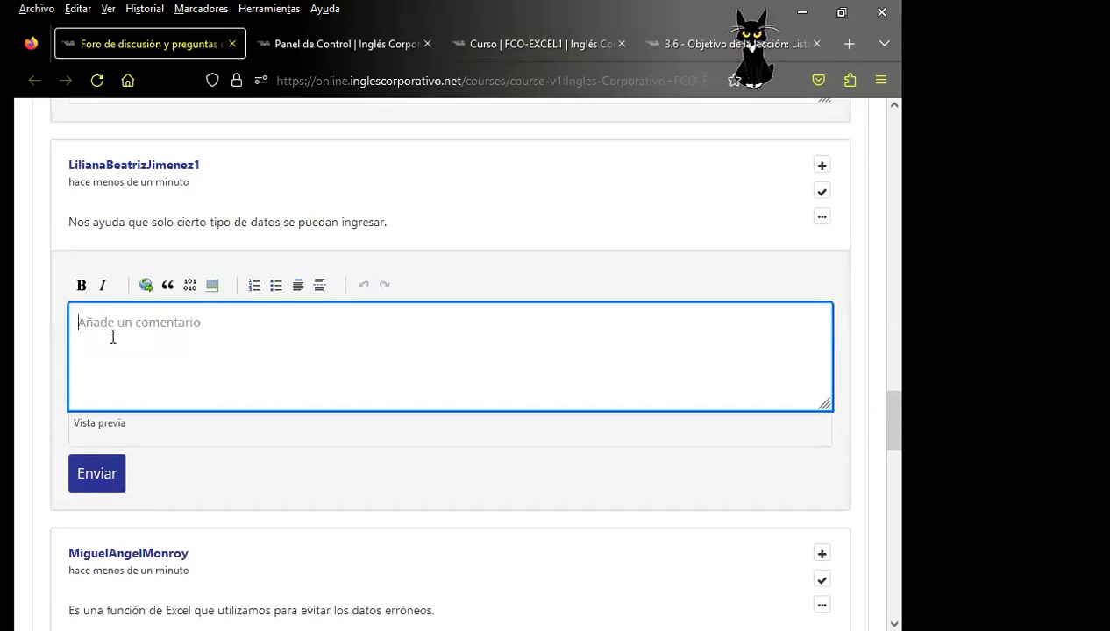
text(Saludos. Gracias por su participación.  Atentamente. Inga. Vanessa Rodríguez.)
click(87, 533)
scroll(91, 394, down, 2)
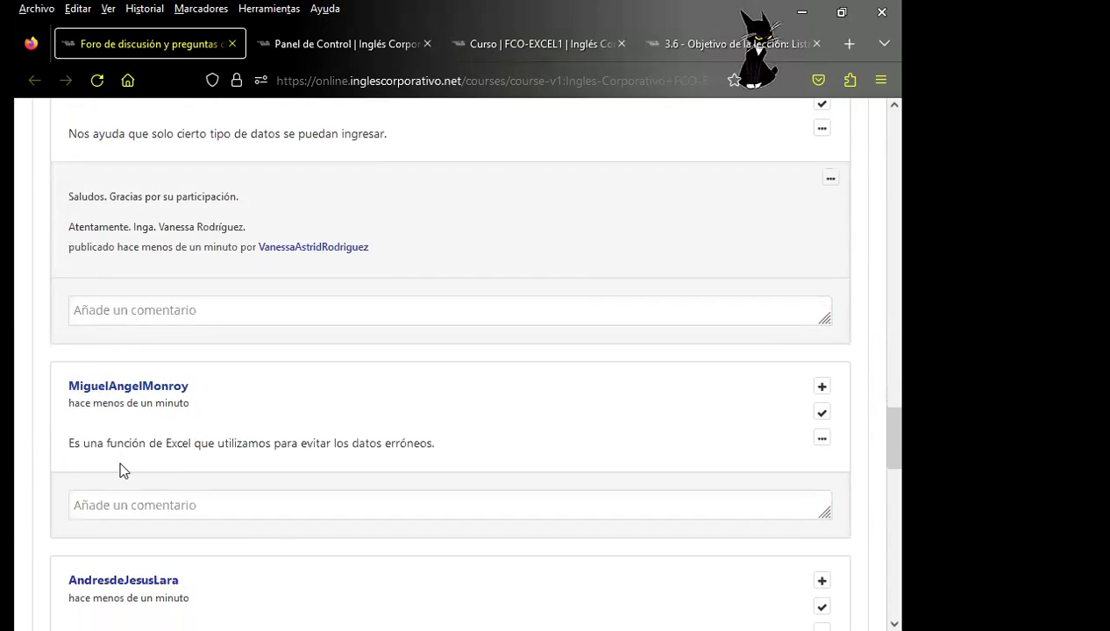
click(105, 516)
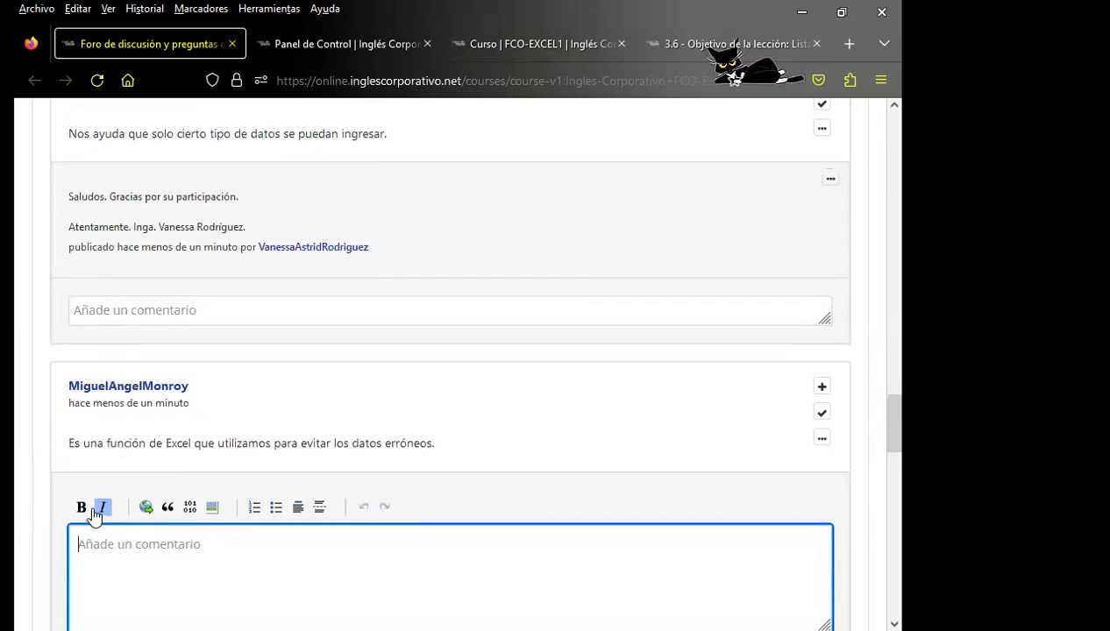
scroll(18, 498, down, 2)
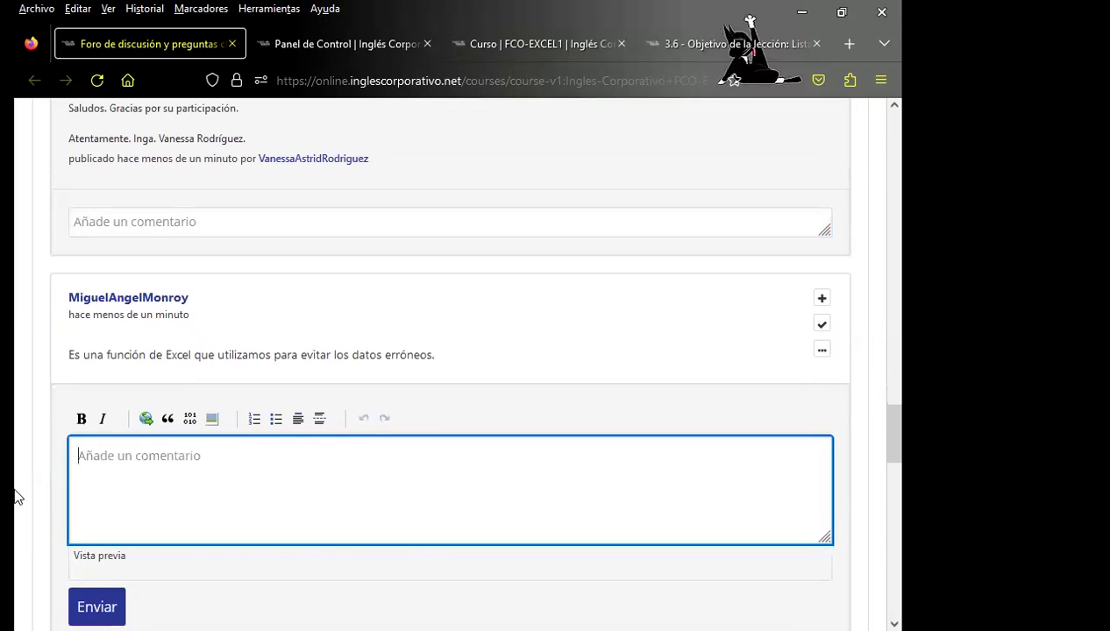
text(Saludos. Gracias por su participación.  Atentamente. Inga. Vanessa Rodríguez.)
scroll(35, 516, down, 2)
click(87, 501)
scroll(35, 482, down, 1)
Post the signature comment under the next two student answers.
click(114, 462)
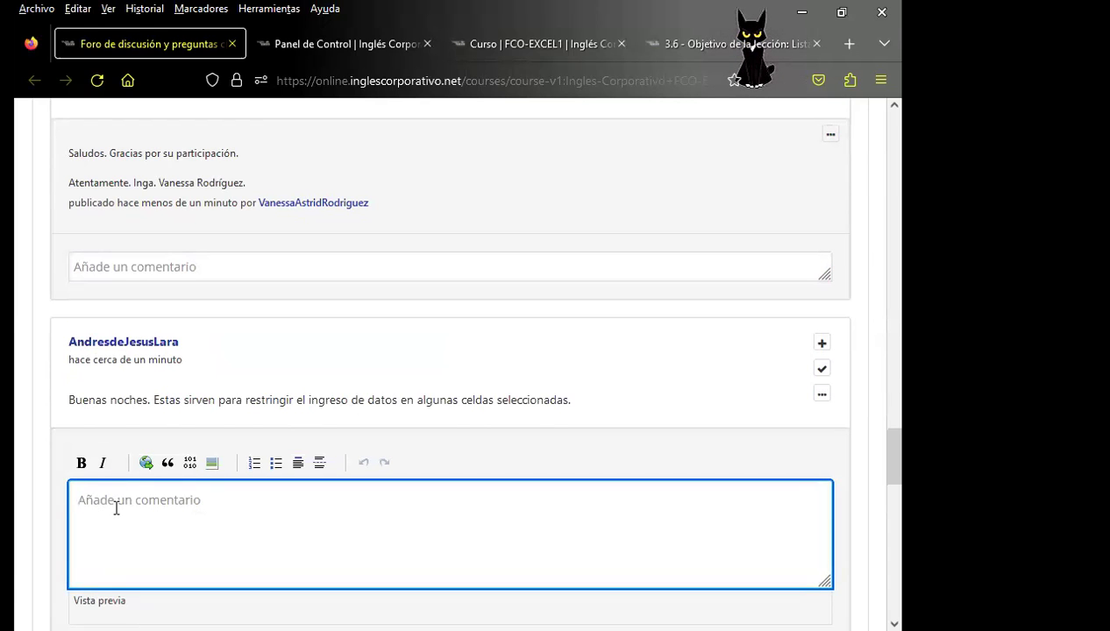
text(Saludos. Gracias por su participación.  Atentamente. Inga. Vanessa Rodríguez.)
scroll(44, 520, down, 3)
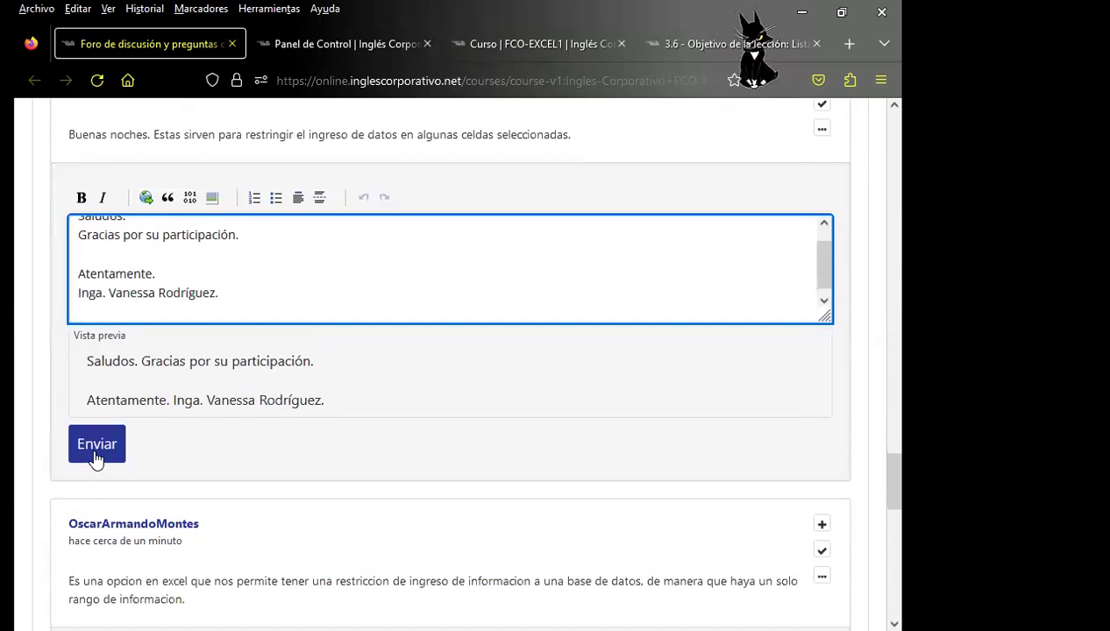
click(93, 456)
scroll(45, 400, up, 1)
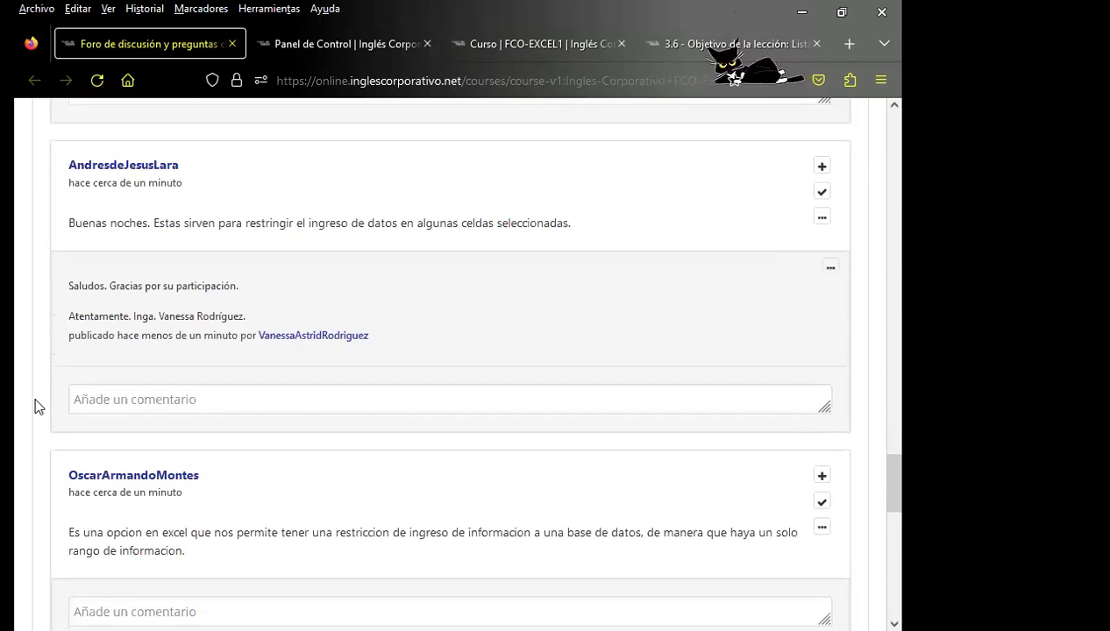
scroll(35, 403, down, 2)
click(112, 438)
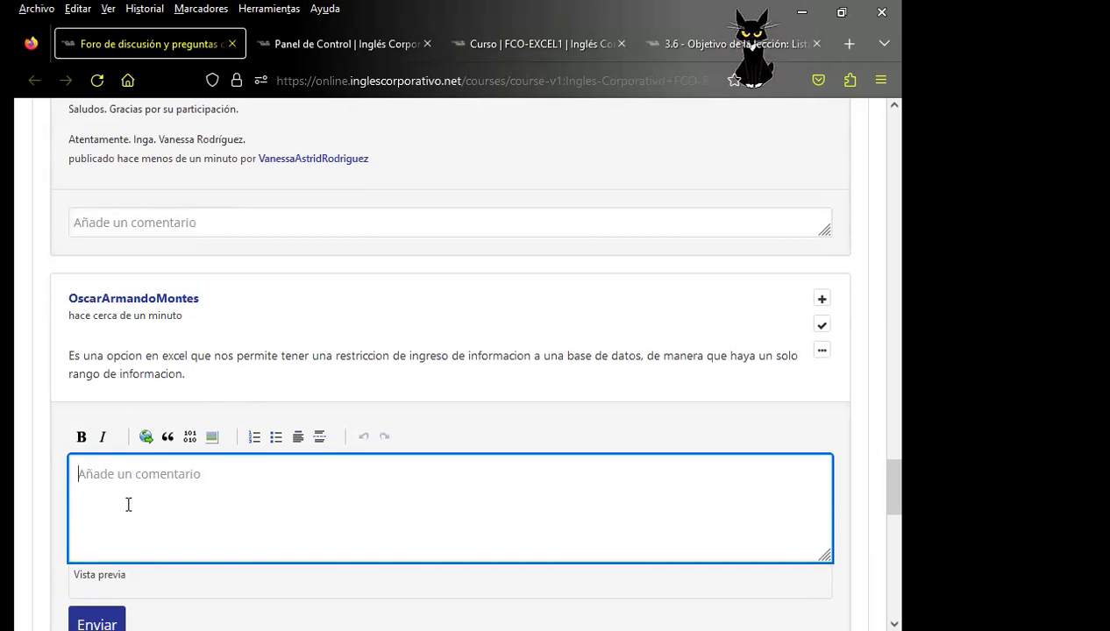
text(Saludos. Gracias por su participación.  Atentamente. Inga. Vanessa Rodríguez.)
scroll(24, 505, down, 3)
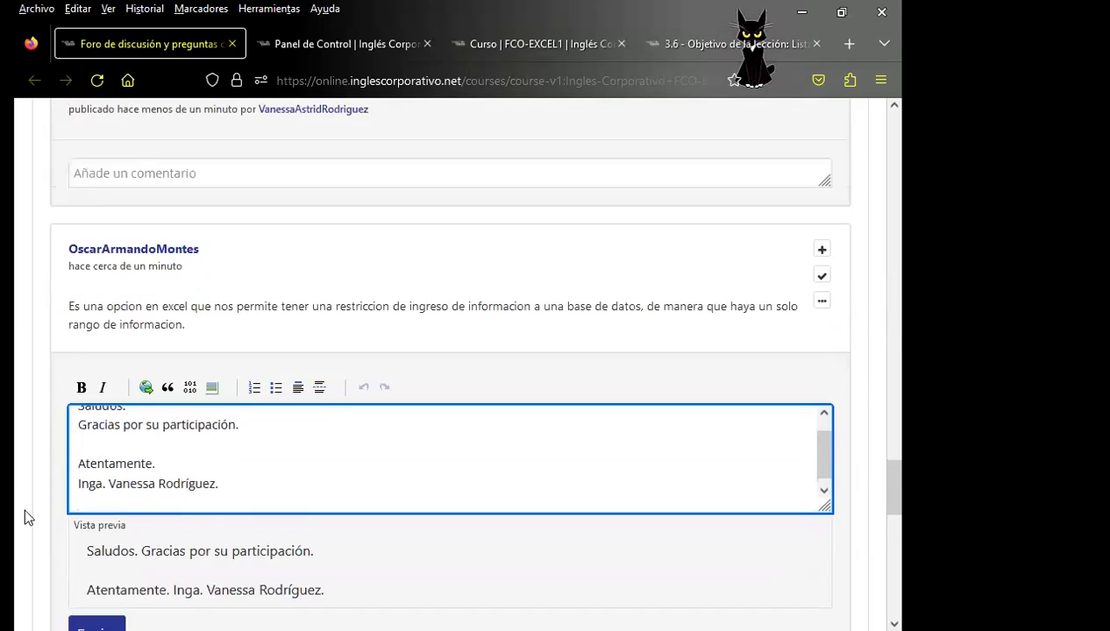
click(99, 417)
scroll(16, 438, down, 2)
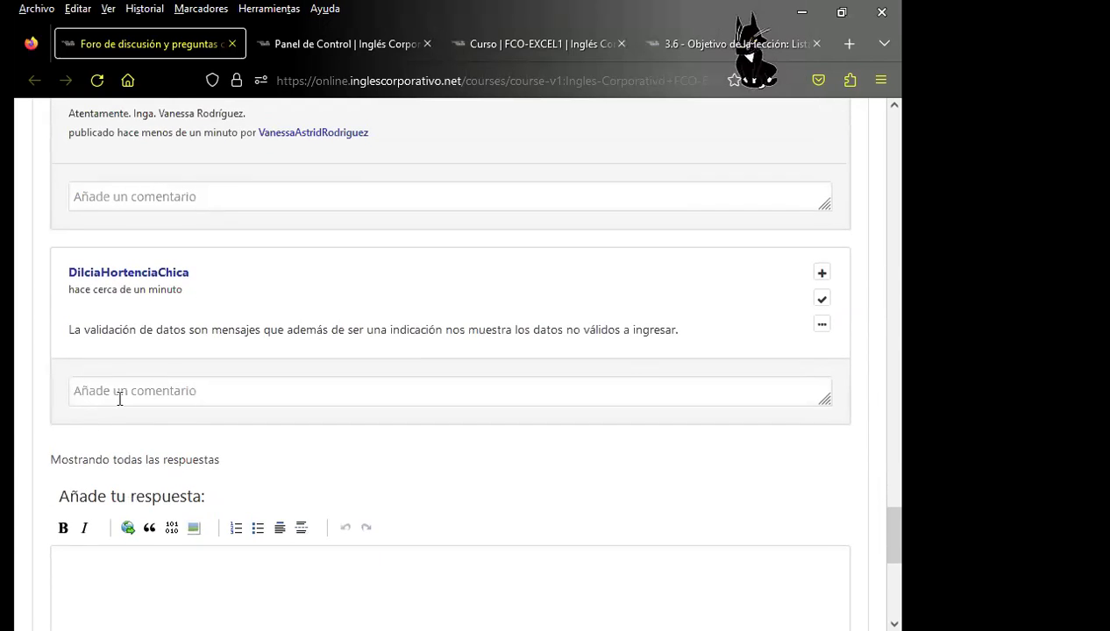
Post the signature under one more answer, then scroll back up the page.
click(112, 391)
text(Saludos. Gracias por su participación.  Atentamente. Inga. Vanessa Rodríguez.)
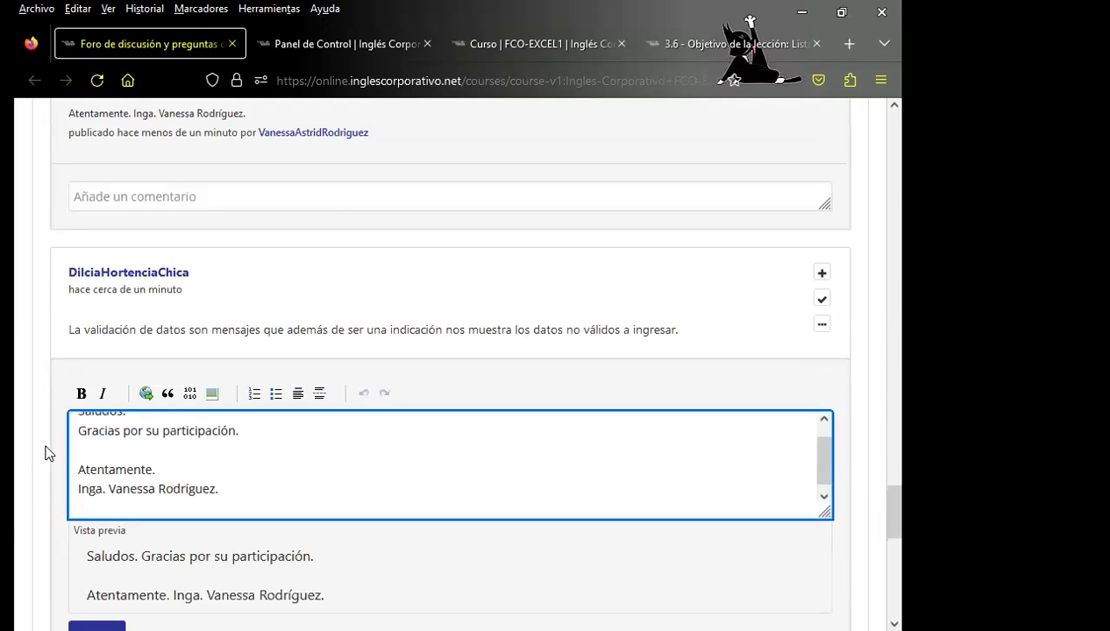
scroll(46, 453, down, 2)
click(106, 462)
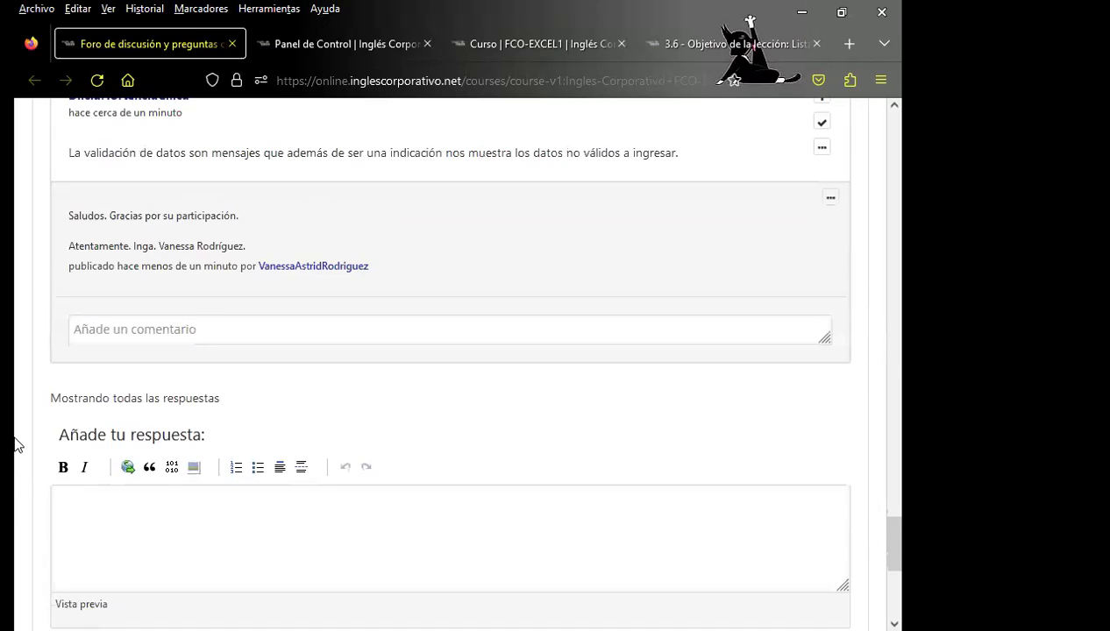
scroll(14, 445, down, 3)
scroll(744, 471, up, 2)
scroll(803, 479, up, 5)
scroll(803, 479, up, 10)
scroll(644, 477, up, 10)
scroll(540, 439, up, 15)
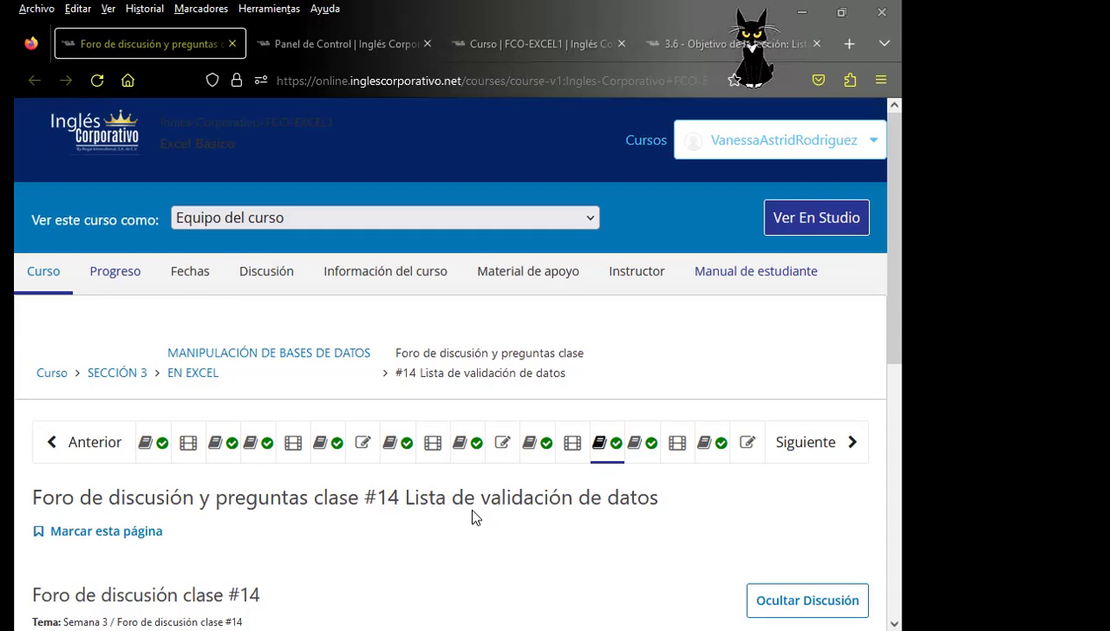
Reopen the 'CONTESTAR LA SIGUIENTE PREGUNTA' thread and scroll down to the final answers.
scroll(473, 513, down, 5)
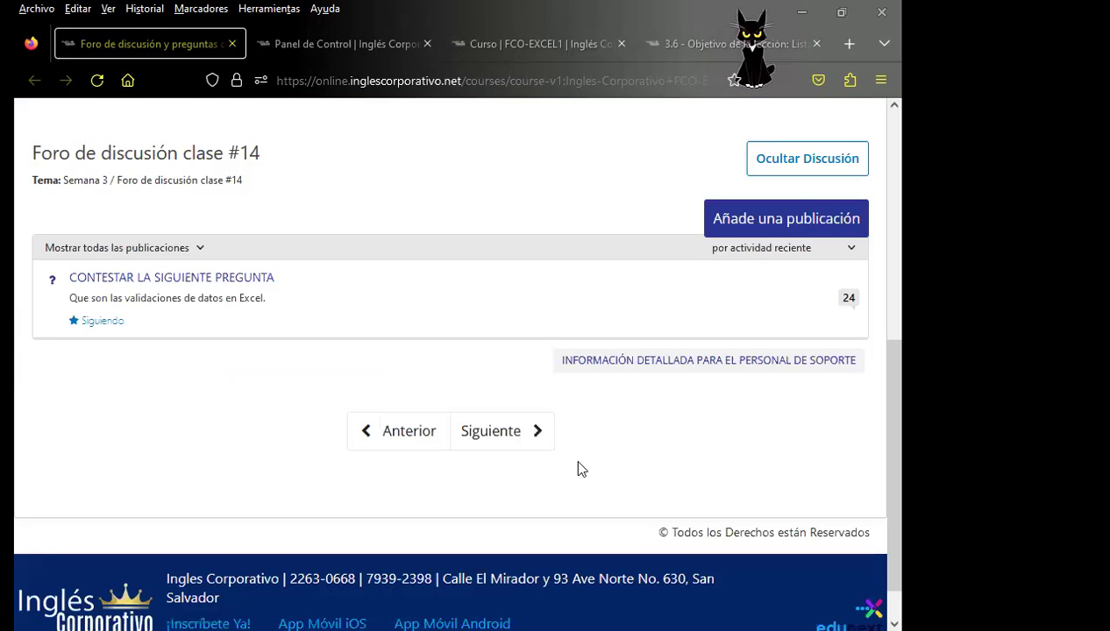
click(855, 307)
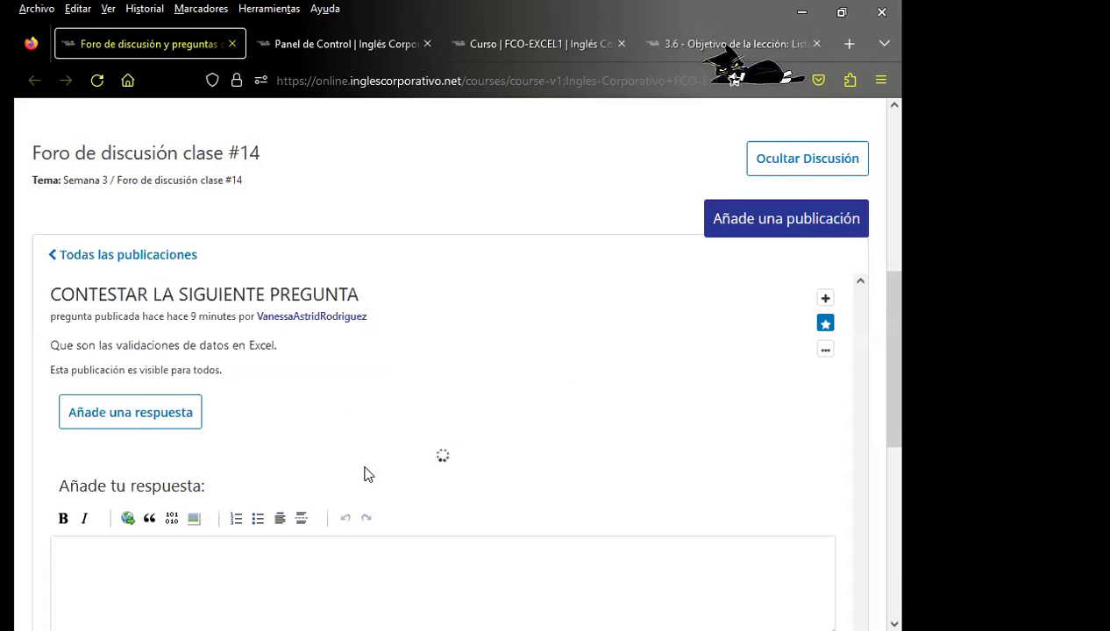
scroll(317, 456, up, 3)
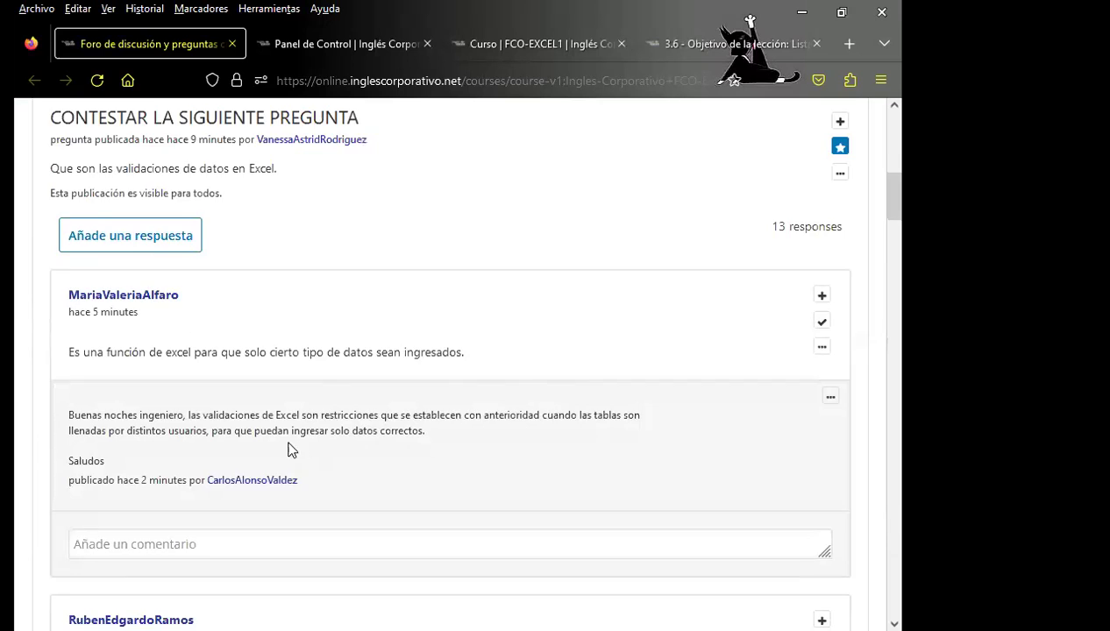
scroll(285, 442, down, 3)
scroll(279, 441, down, 3)
scroll(280, 441, down, 5)
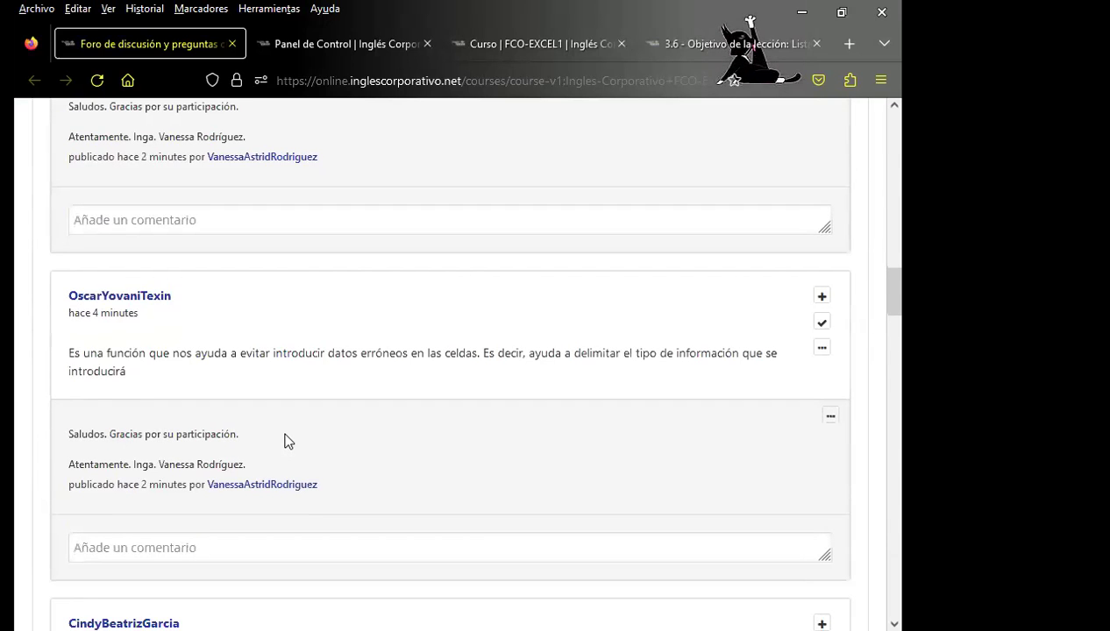
scroll(285, 441, down, 3)
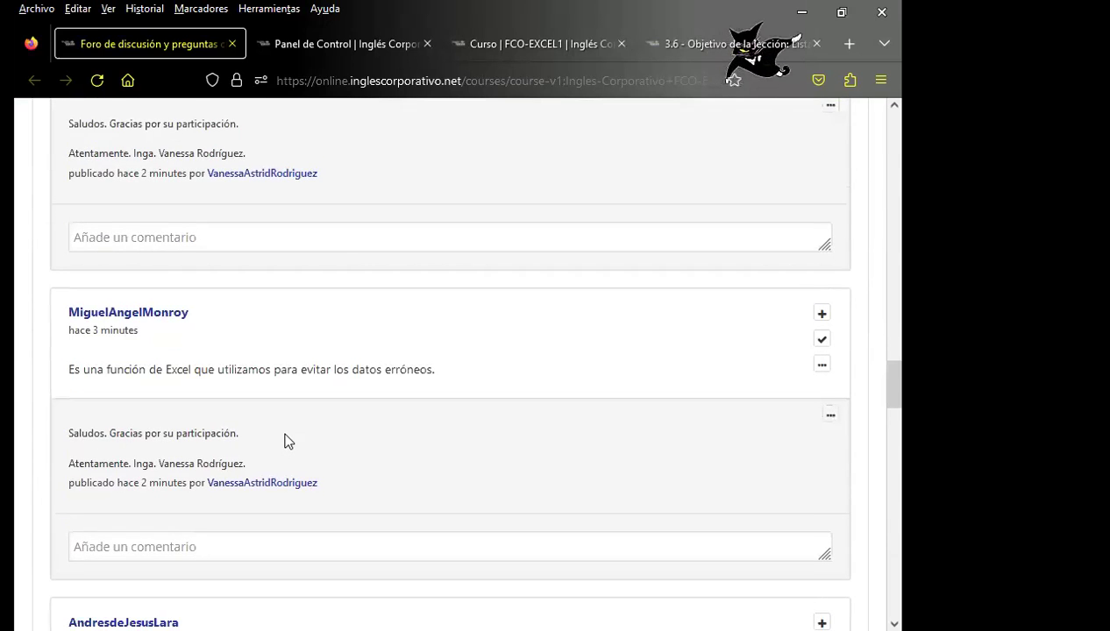
scroll(285, 441, down, 3)
scroll(287, 441, down, 3)
scroll(285, 438, down, 3)
scroll(285, 436, down, 1)
scroll(286, 433, down, 3)
scroll(286, 433, down, 1)
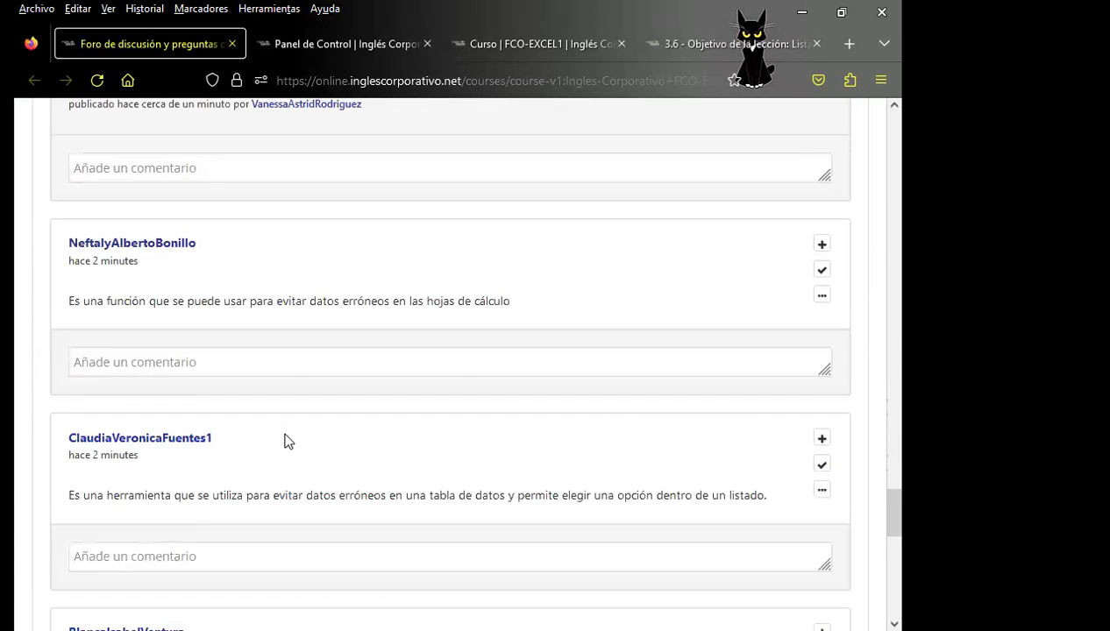
Paste the thank-you signature under the last two student answers and post it.
click(129, 364)
text(Saludos. Gracias por su participación.  Atentamente. Inga. Vanessa Rodríguez.)
scroll(132, 386, down, 3)
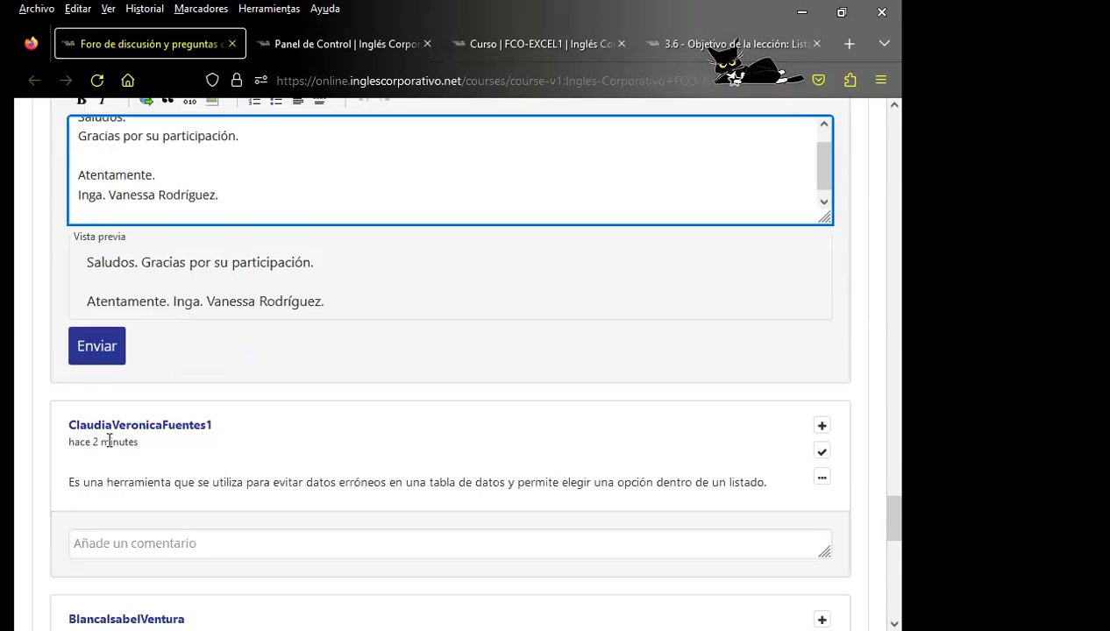
scroll(13, 379, down, 5)
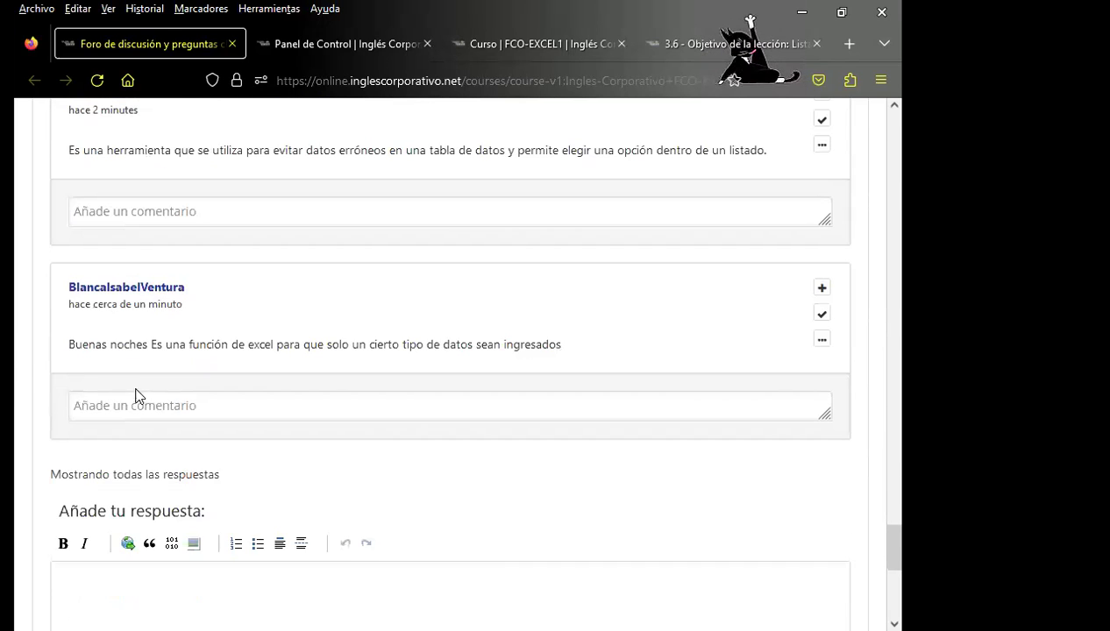
click(134, 400)
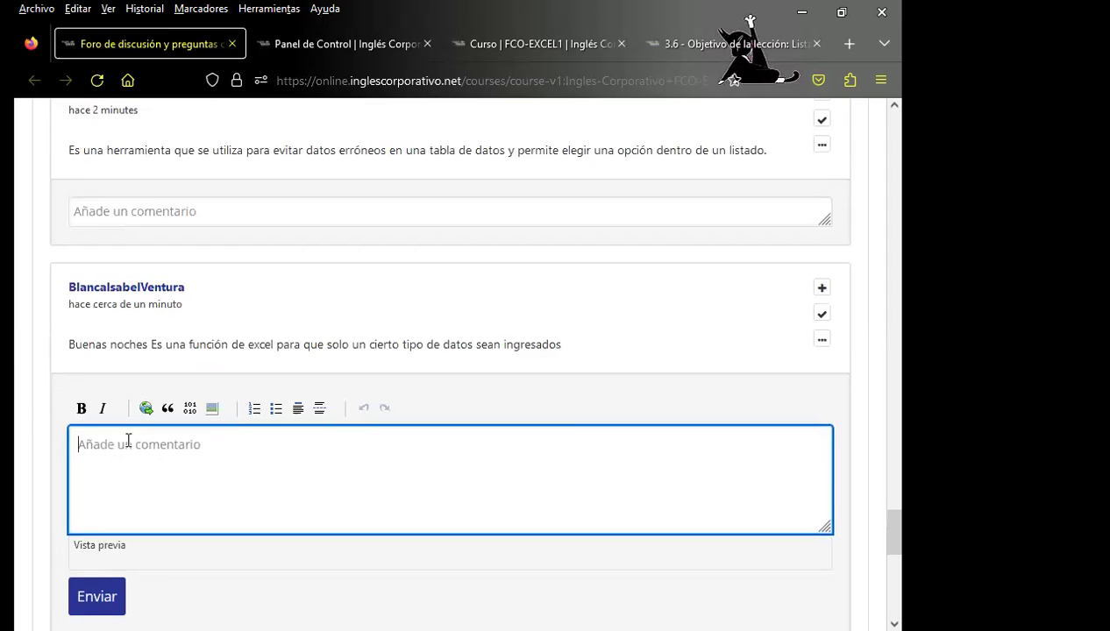
text(Saludos. Gracias por su participación.  Atentamente. Inga. Vanessa Rodríguez.)
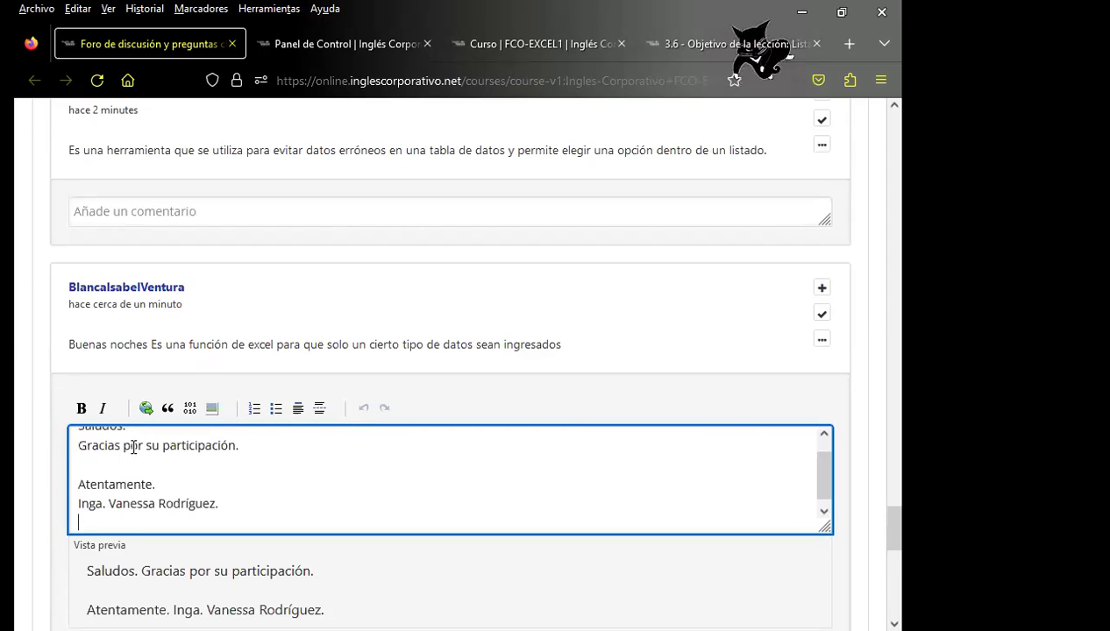
scroll(54, 453, down, 3)
click(101, 314)
Review the posted comments, then minimize Firefox to show the video meeting gallery.
scroll(364, 421, down, 3)
scroll(471, 436, down, 1)
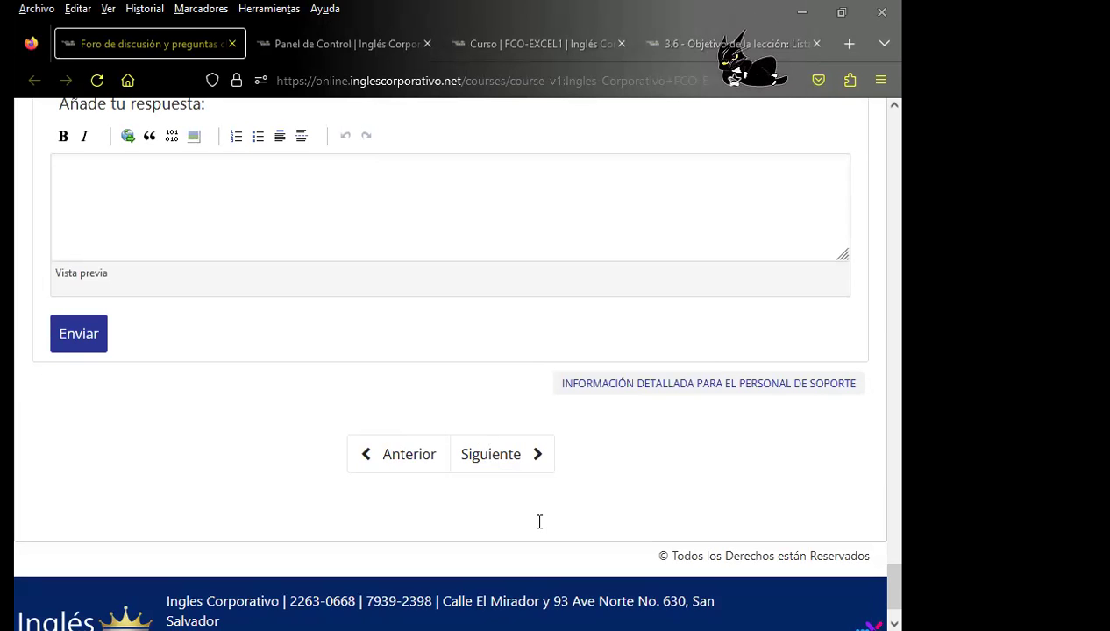
scroll(539, 522, up, 4)
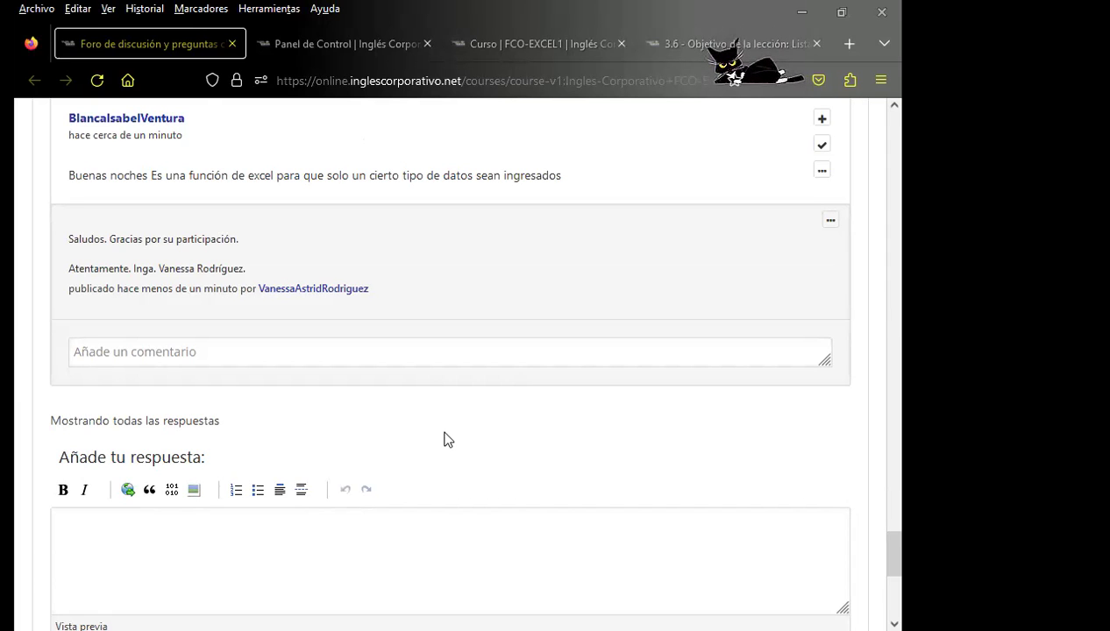
scroll(412, 430, down, 1)
scroll(426, 422, down, 3)
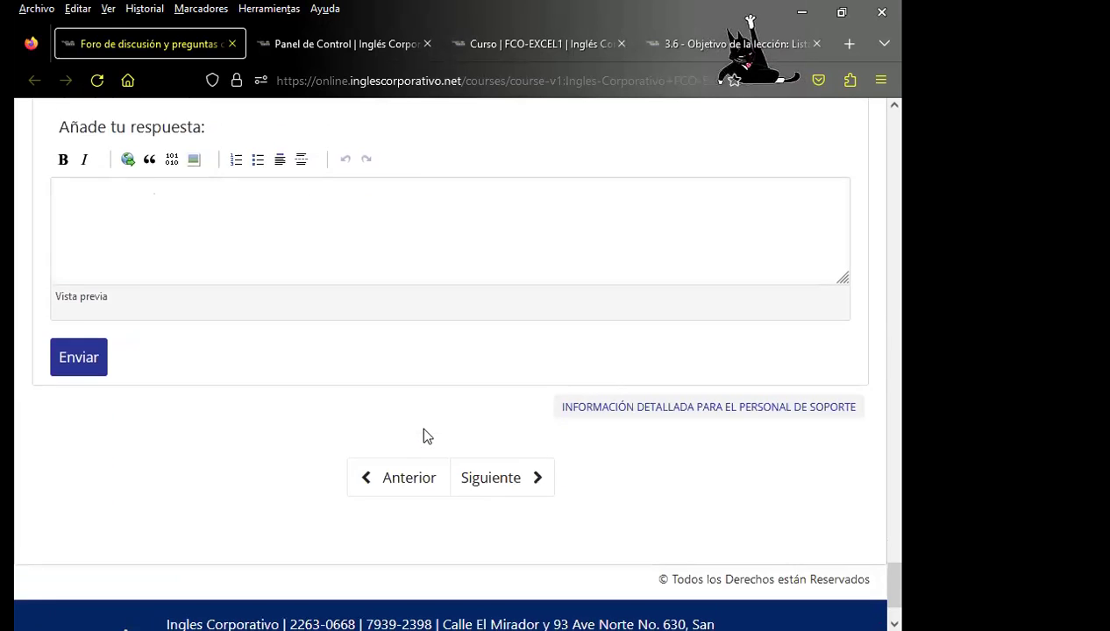
scroll(423, 436, up, 5)
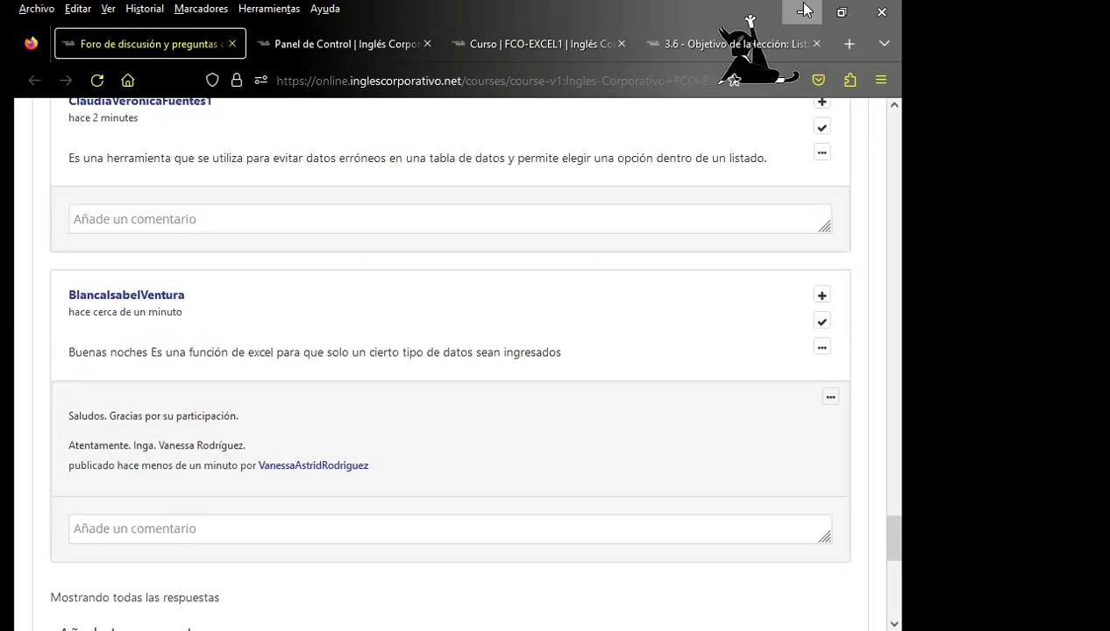
click(804, 10)
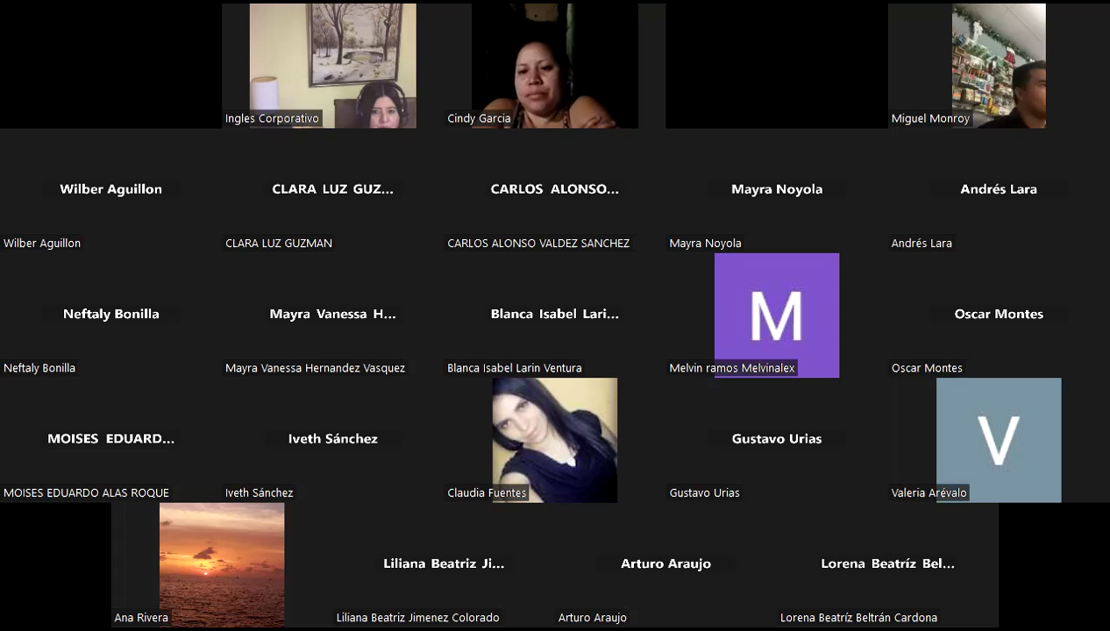